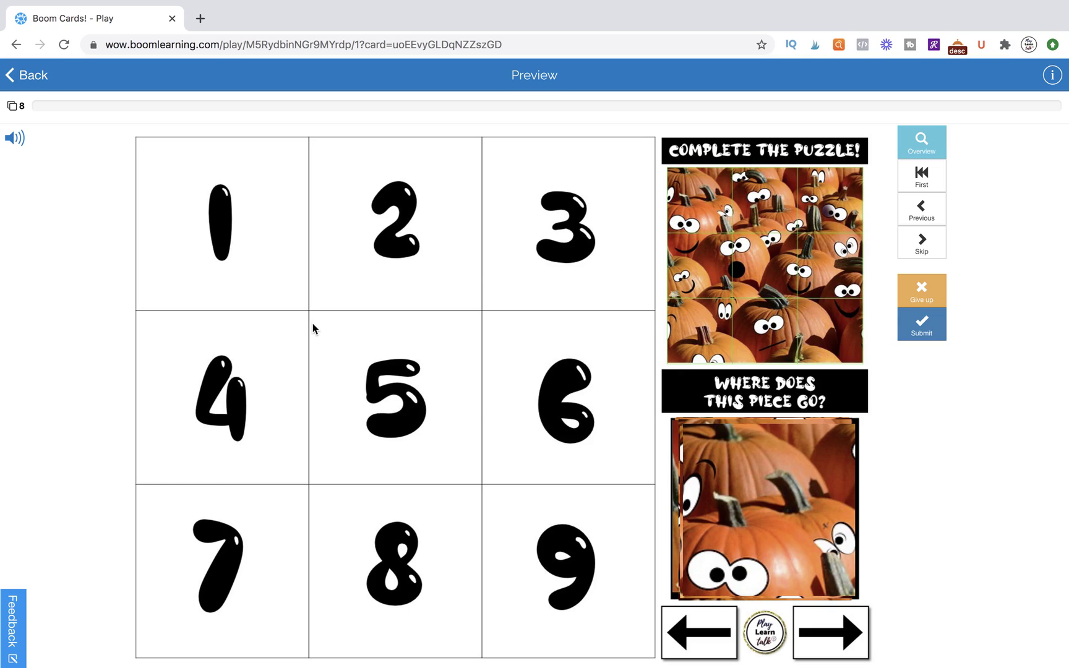
- Place the first pumpkin puzzle piece on square 1 and align it with the edges of the grid cell
drag(766, 507, 714, 463)
drag(788, 546, 240, 261)
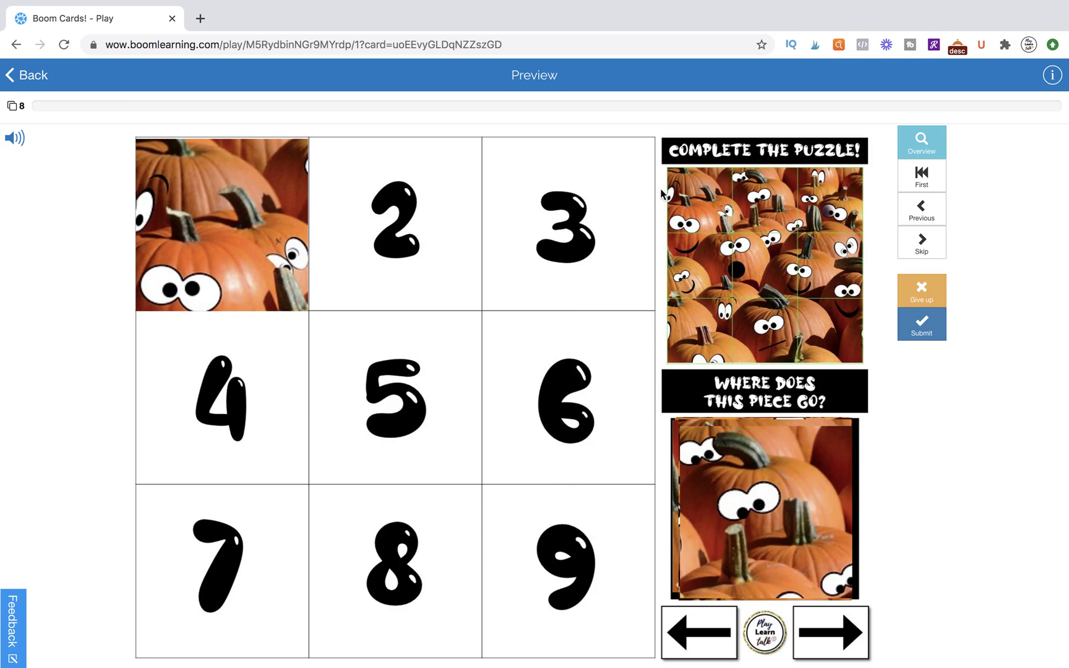
scroll(707, 201, up, 5)
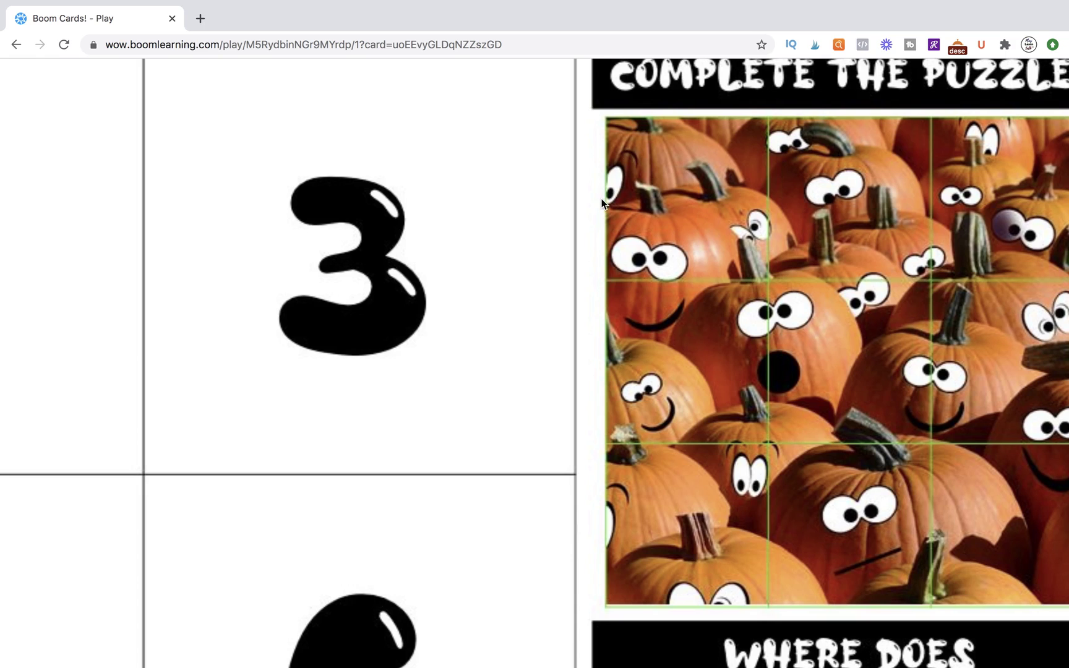
scroll(397, 281, down, 5)
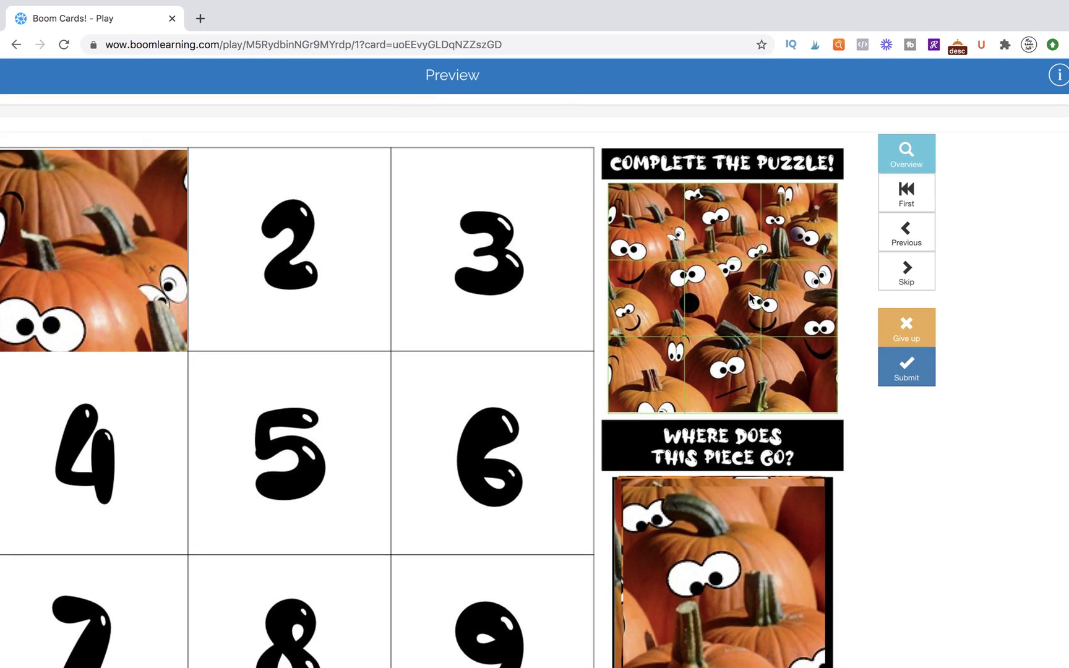
scroll(749, 298, down, 3)
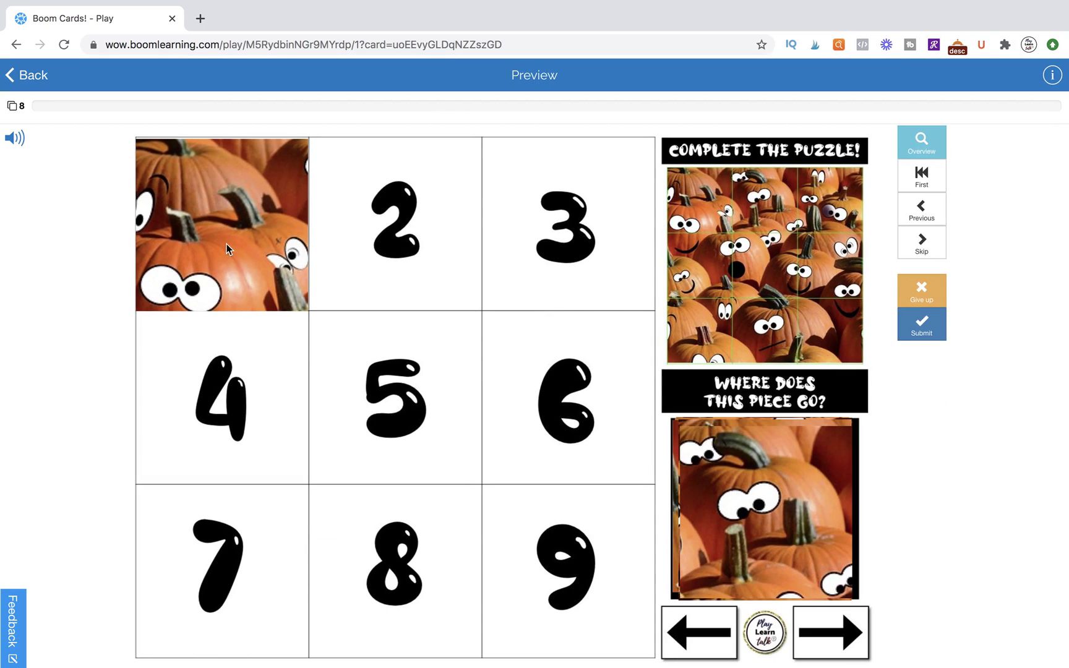
drag(220, 247, 141, 216)
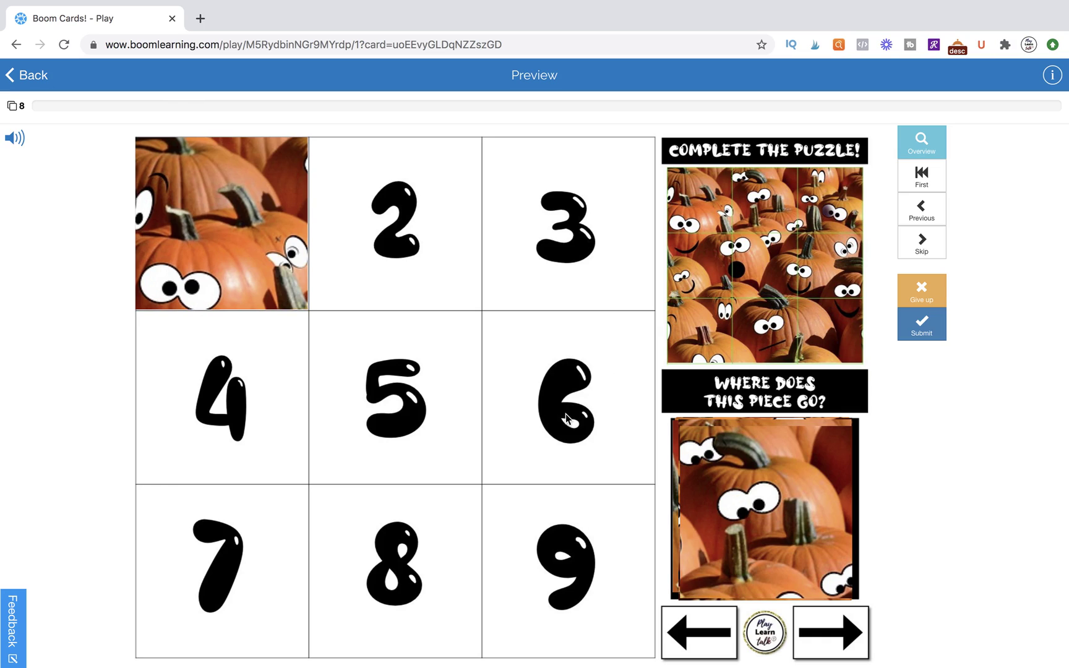
click(934, 327)
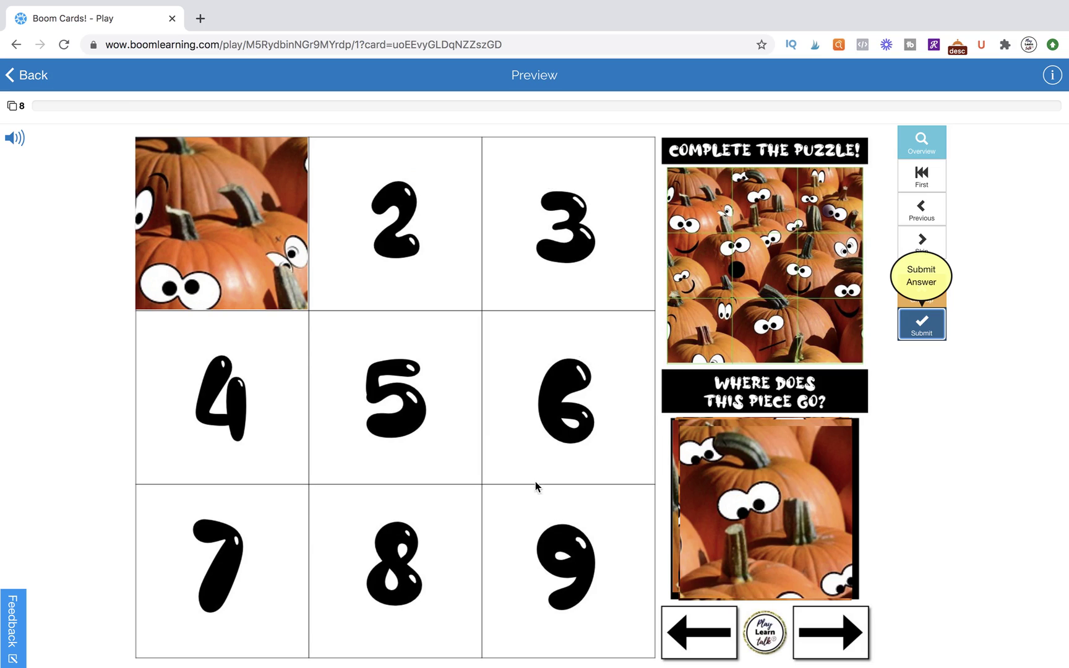
- Place the remaining pumpkin pieces on squares 2, 6, 5, 3, 4, 7, 9 and 8 to match the reference picture
drag(781, 468, 406, 226)
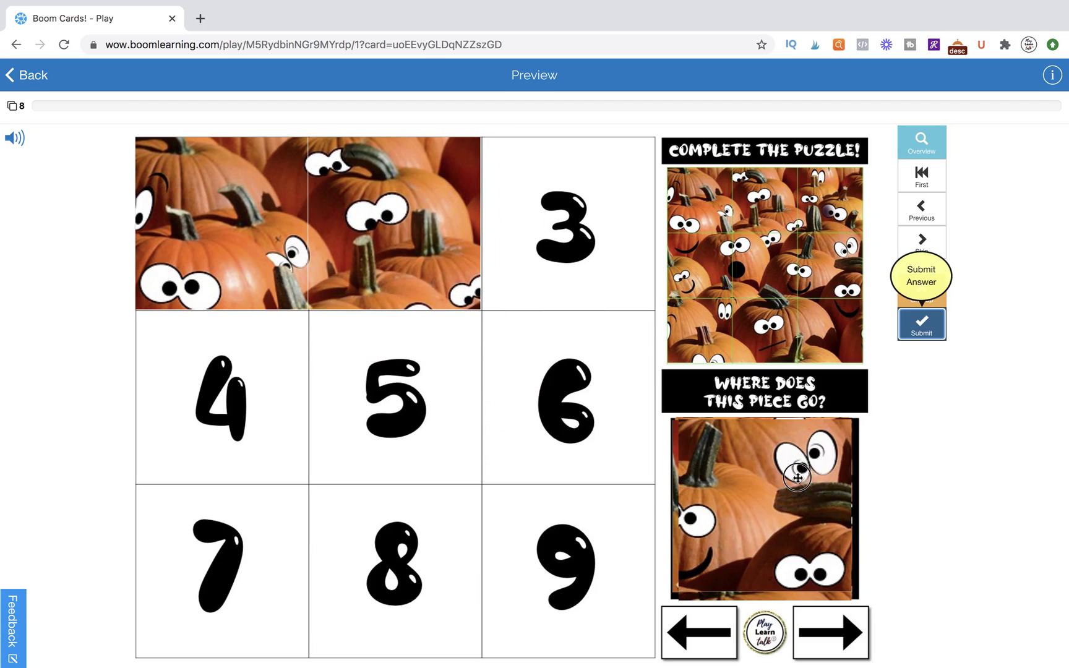
drag(794, 465, 622, 381)
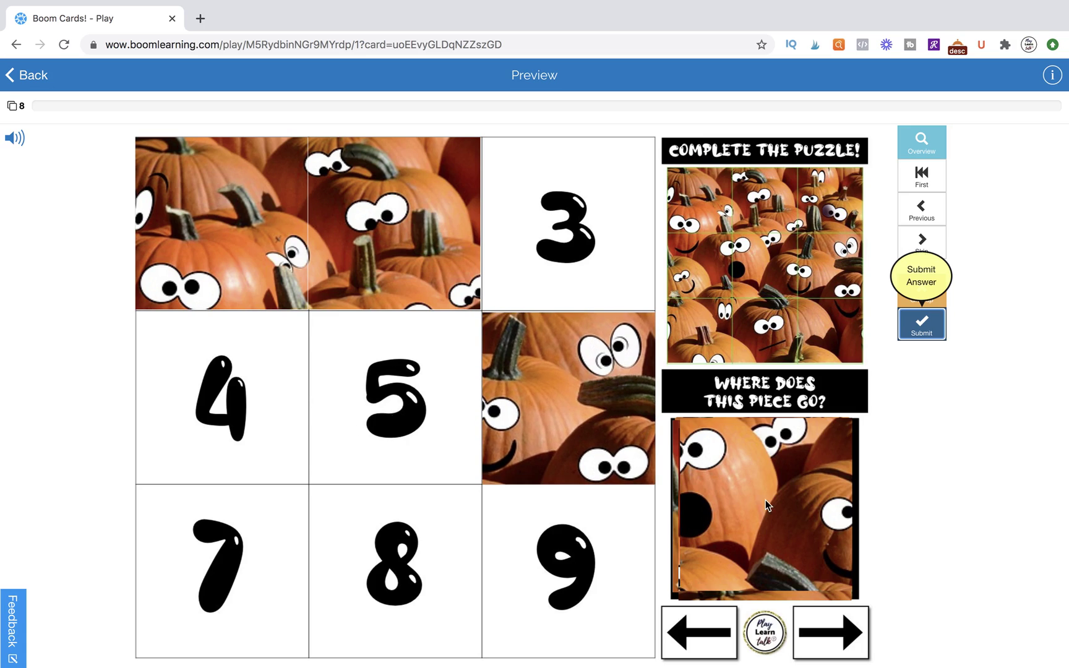
drag(767, 504, 395, 394)
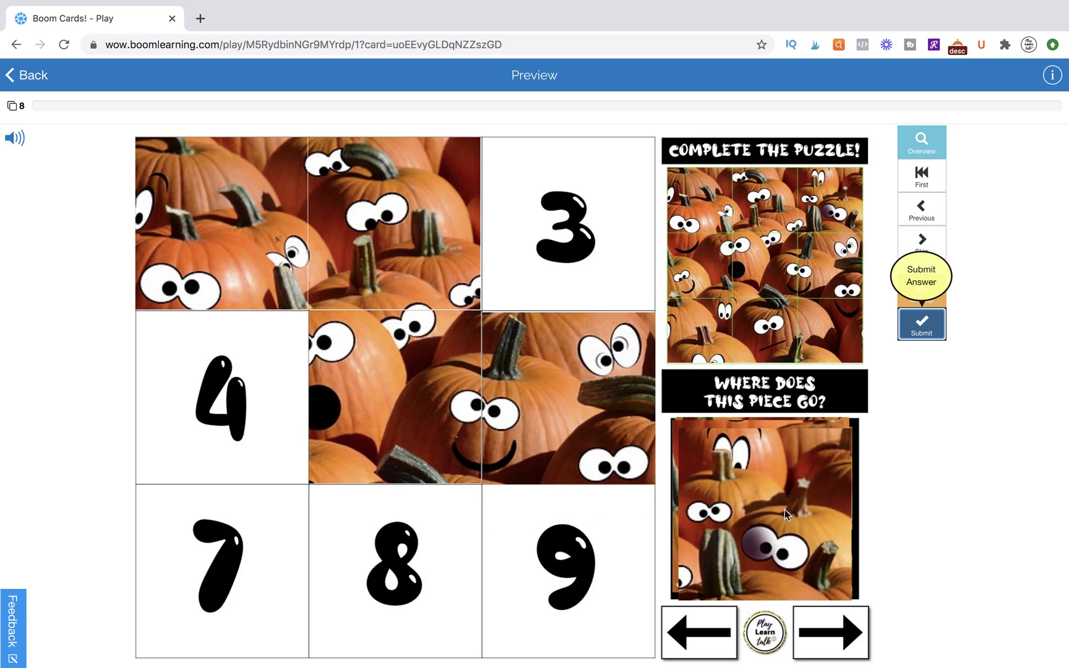
drag(791, 520, 594, 235)
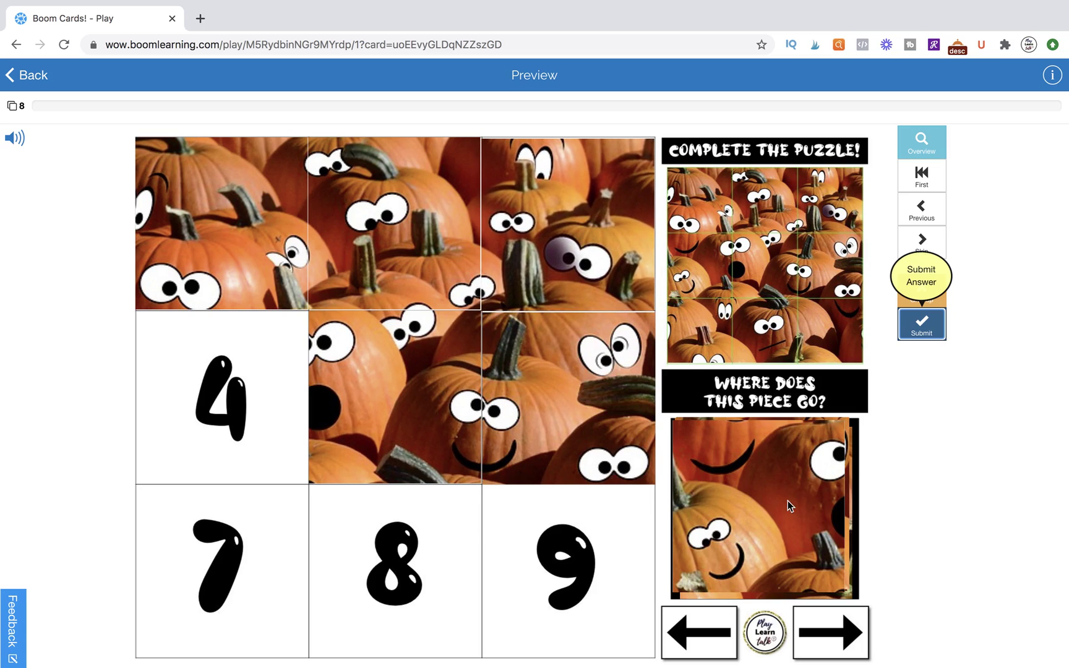
drag(788, 504, 249, 389)
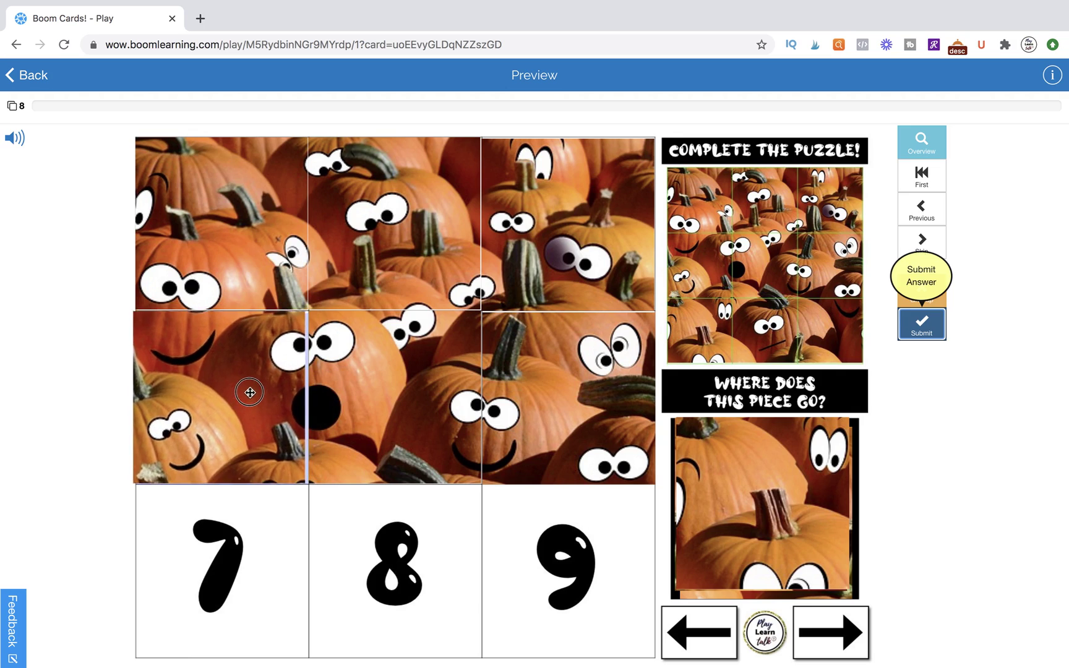
drag(811, 544, 272, 604)
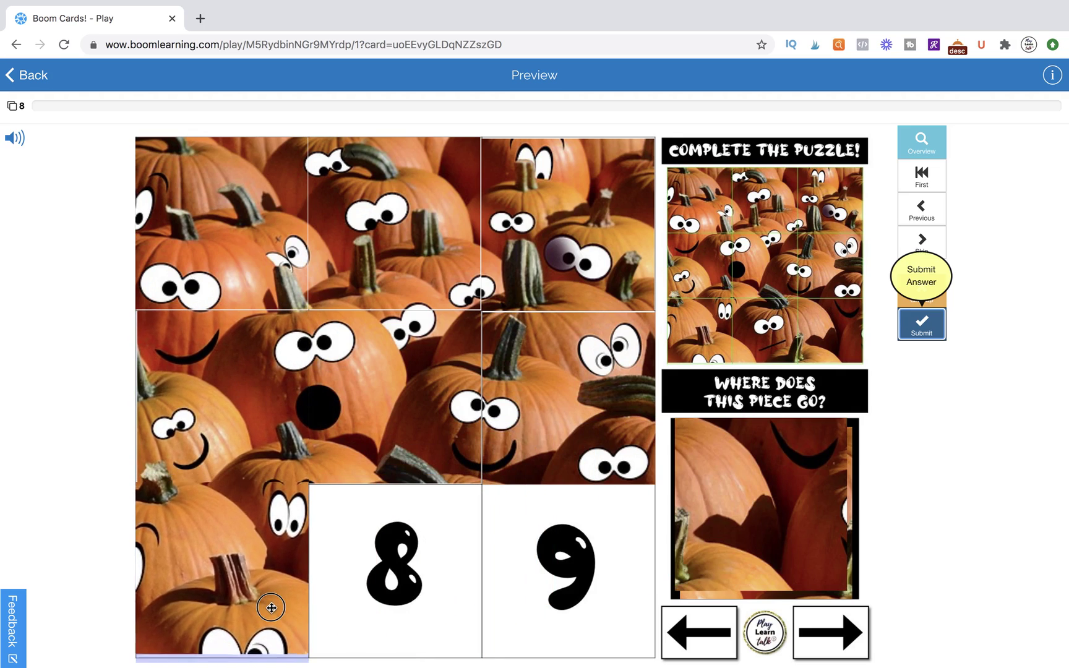
drag(830, 548, 636, 612)
drag(742, 574, 374, 625)
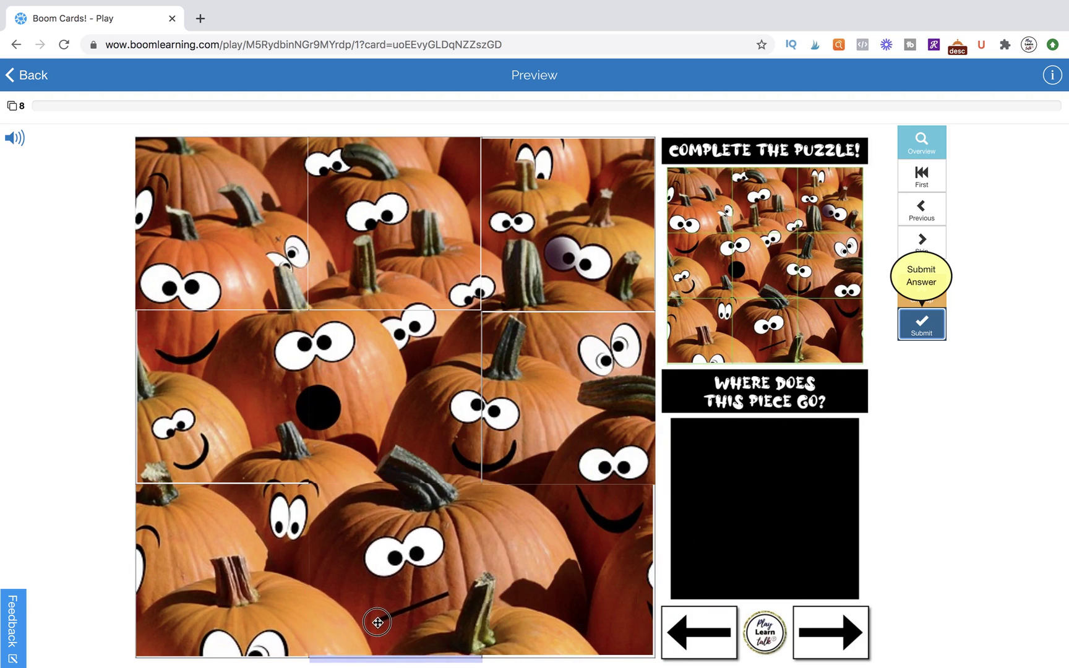
- Submit the completed puzzle and quit the preview to return to editing the deck
click(935, 332)
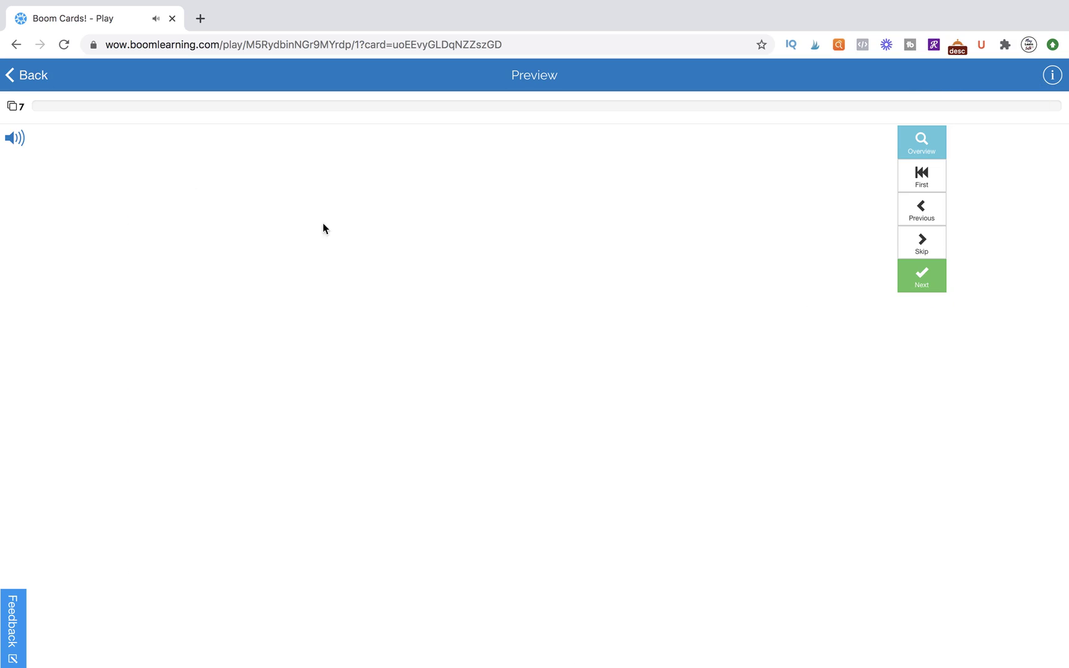
click(34, 75)
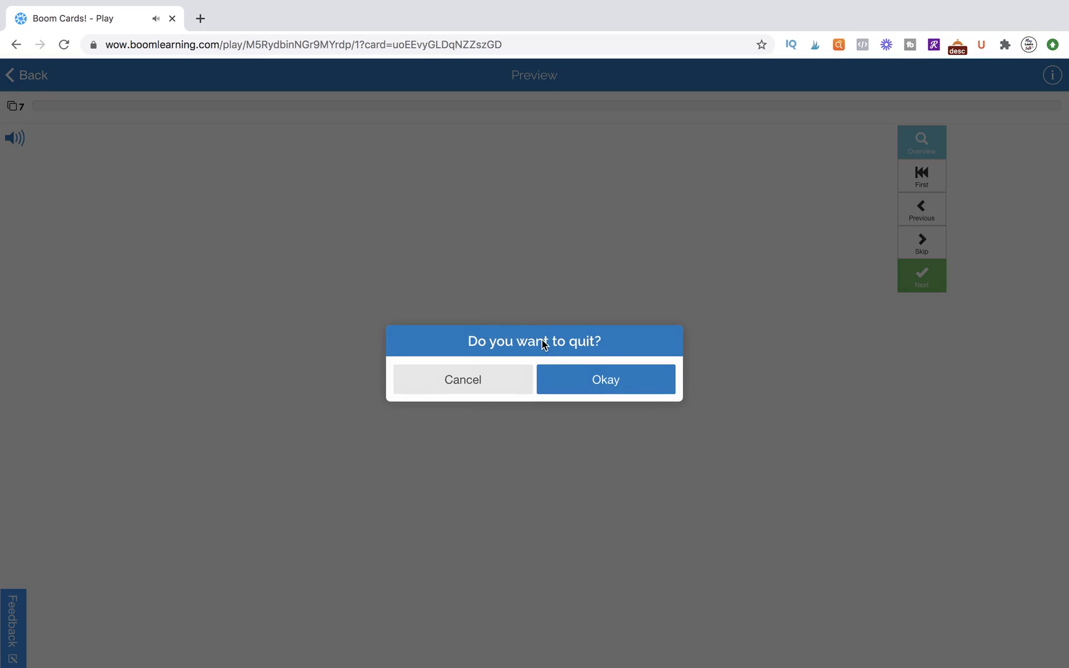
click(589, 373)
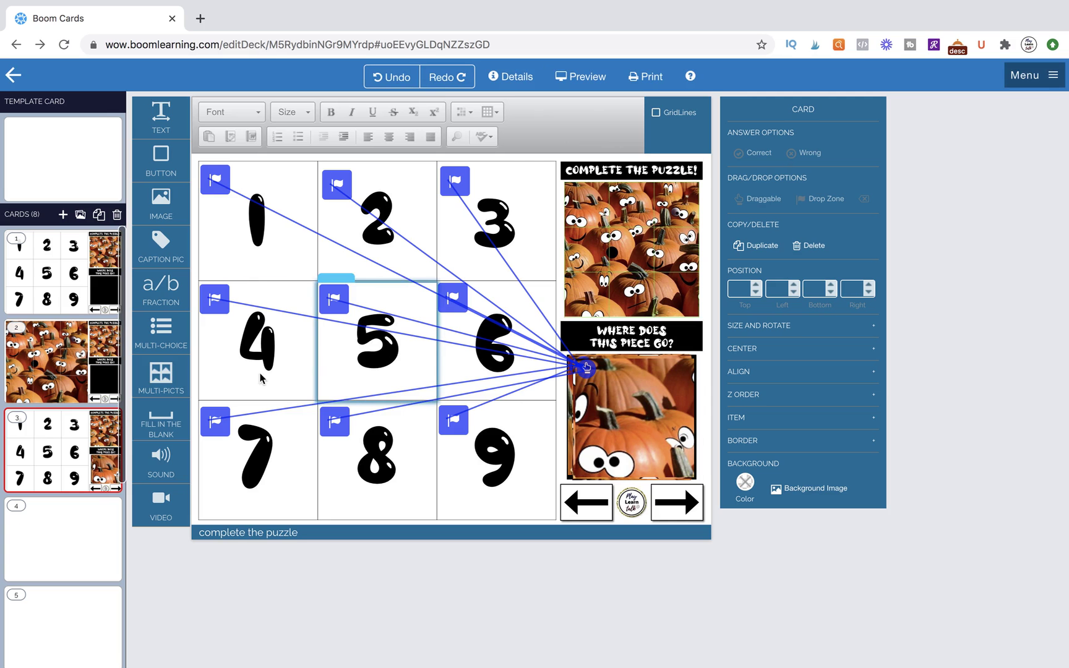
- Compare cards 1, 2 and 3, examining their number grids, drop zones and puzzle pieces
click(87, 265)
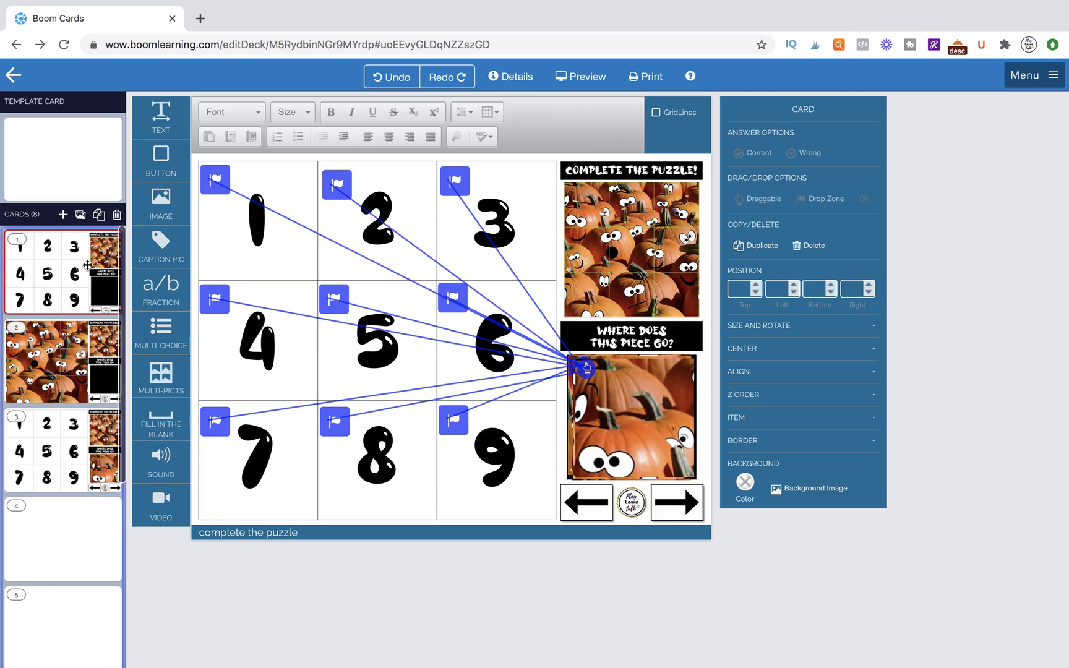
click(70, 456)
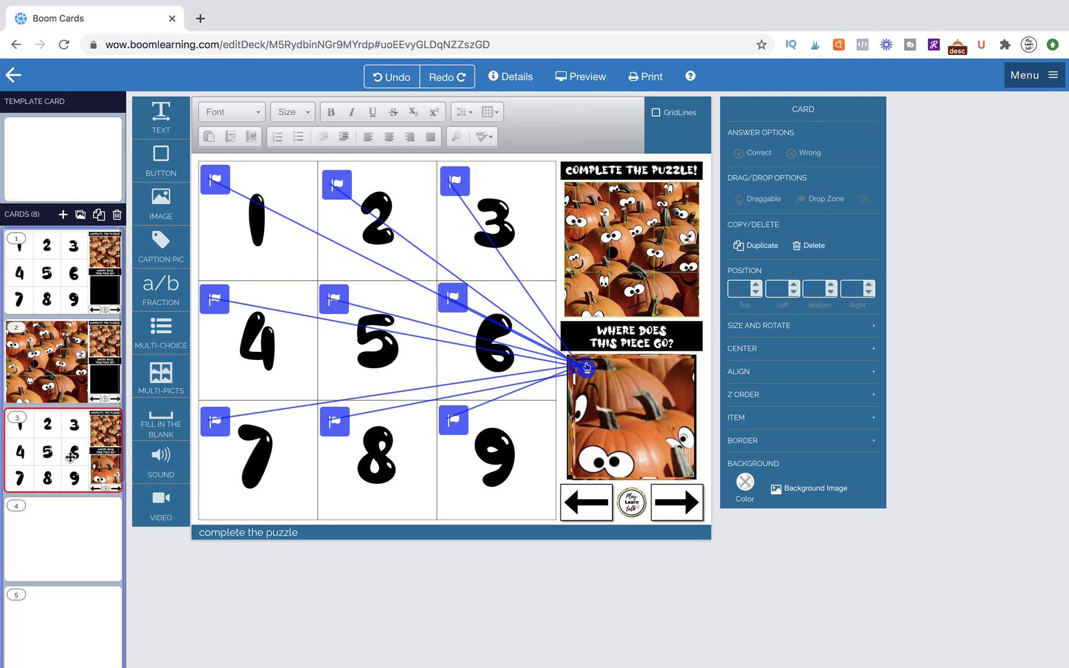
click(74, 388)
scroll(56, 489, down, 3)
scroll(56, 489, up, 5)
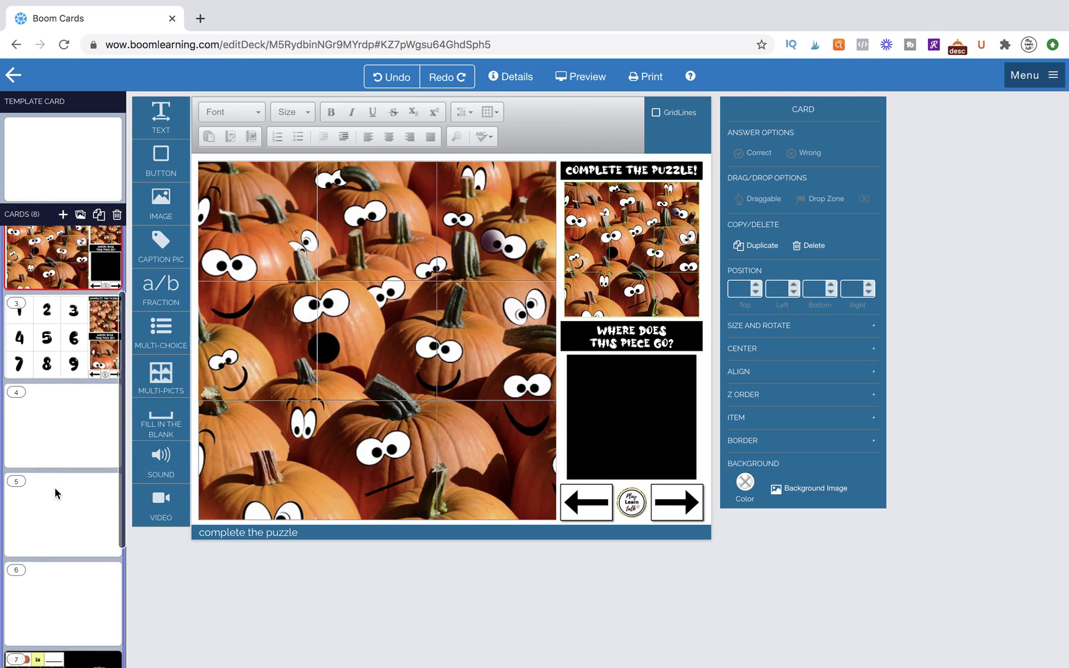
click(66, 289)
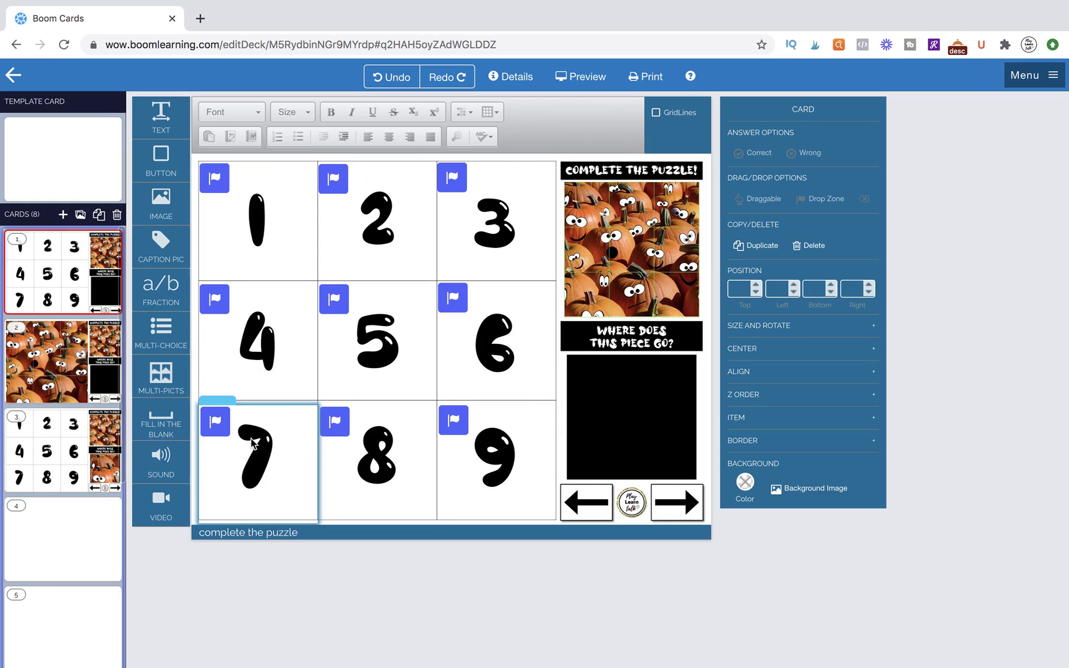
click(49, 427)
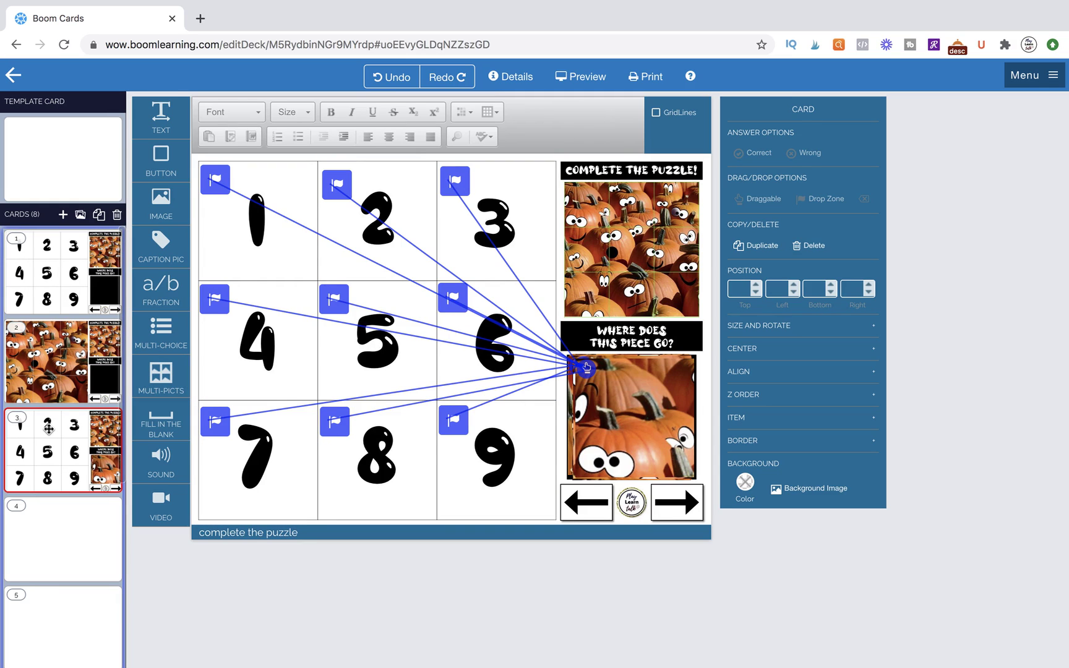
click(53, 354)
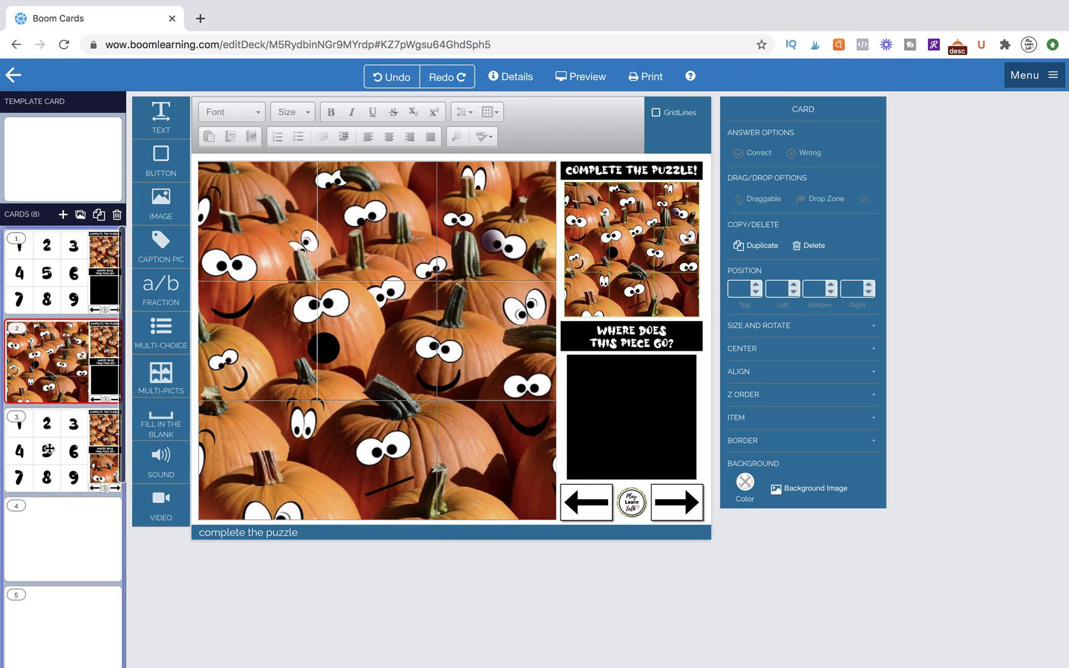
click(49, 450)
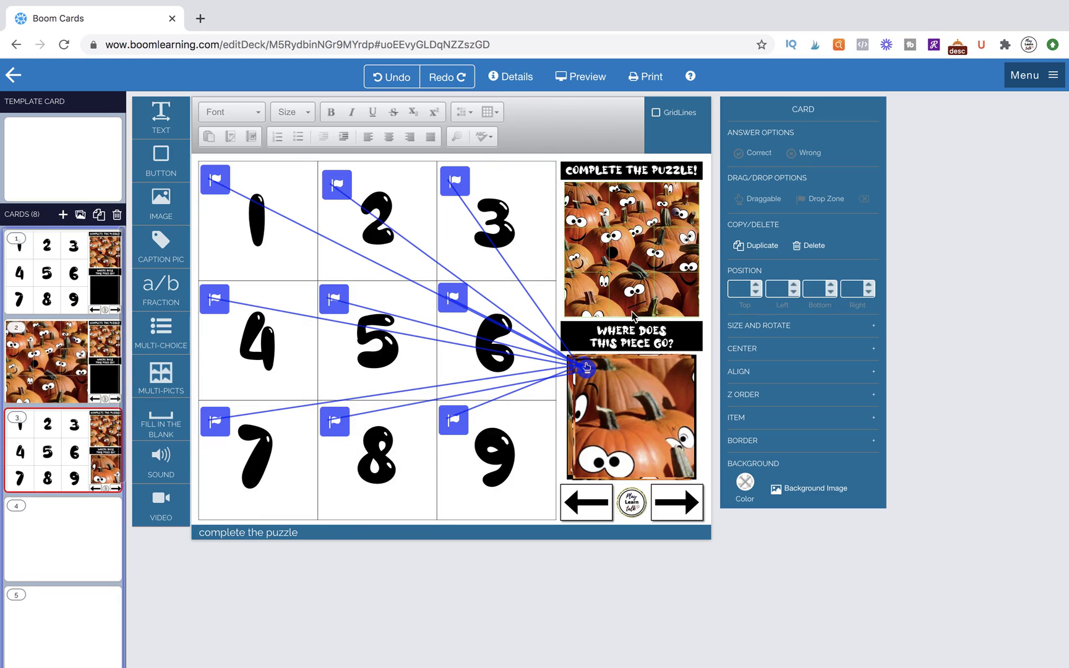
click(76, 361)
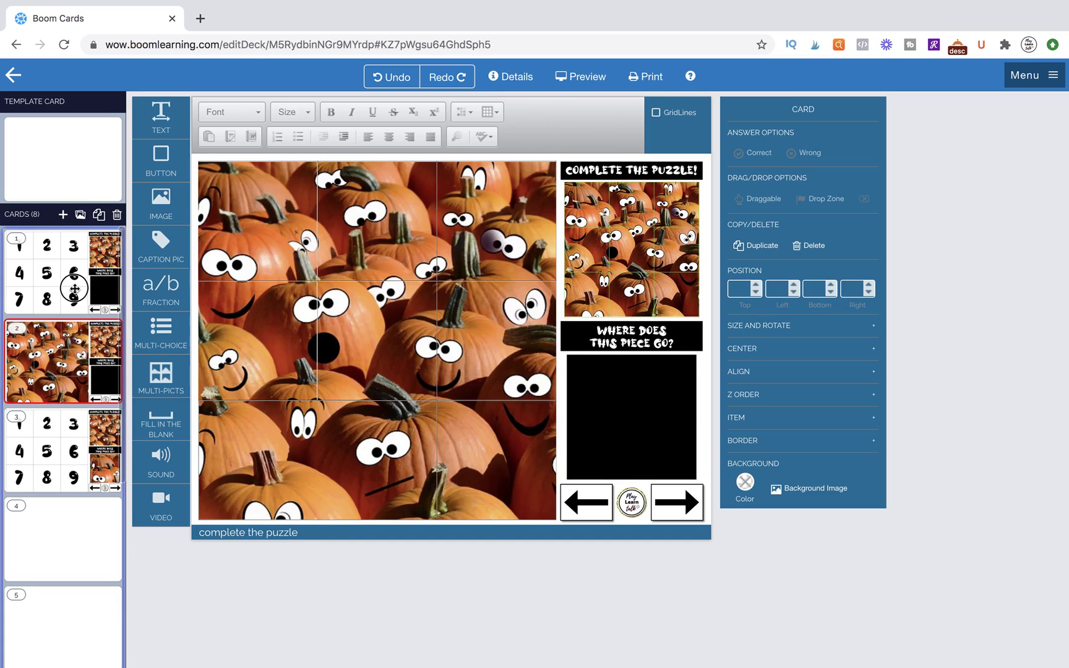
click(74, 289)
click(70, 364)
click(67, 276)
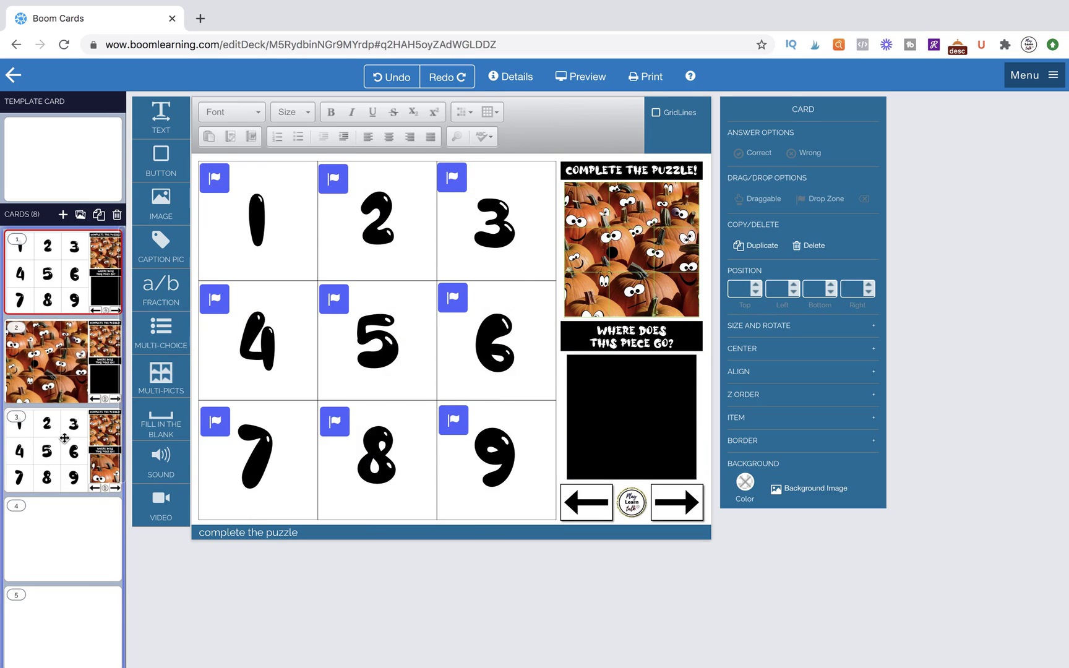
click(64, 438)
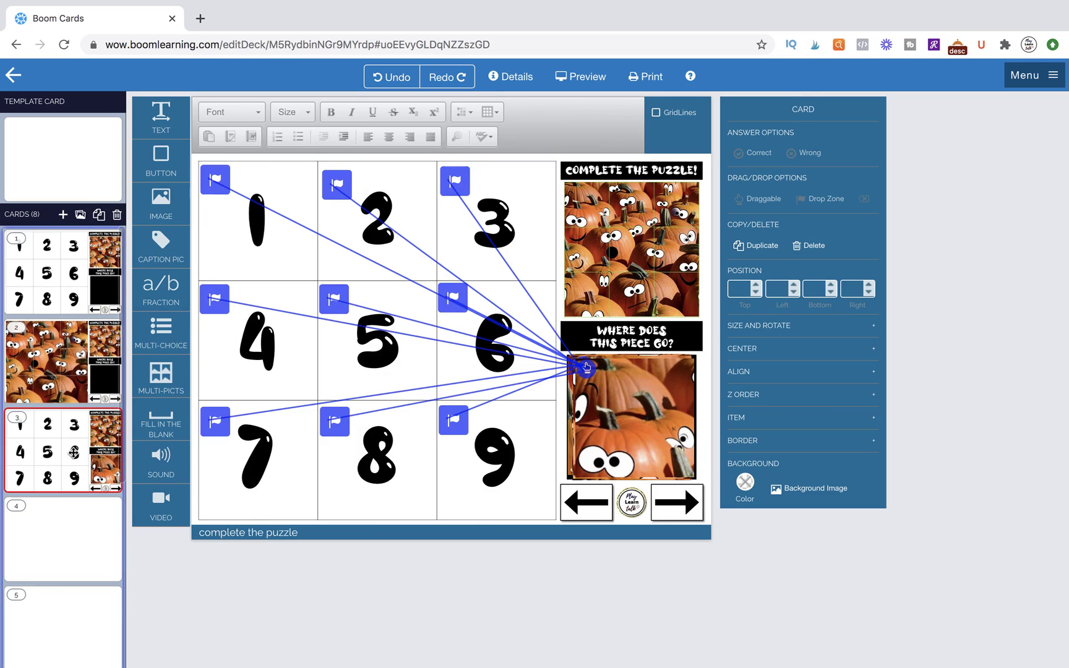
- Add a new card after blank card 4, using the numbered "complete the puzzle" picture from My Images as its background
click(74, 511)
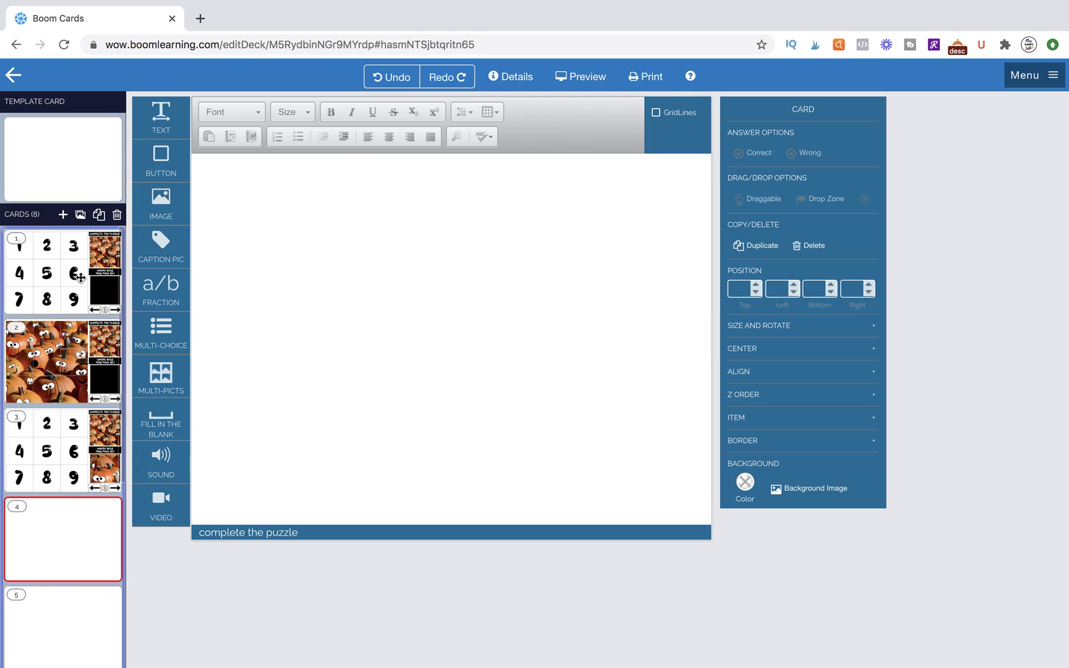
click(81, 215)
click(577, 417)
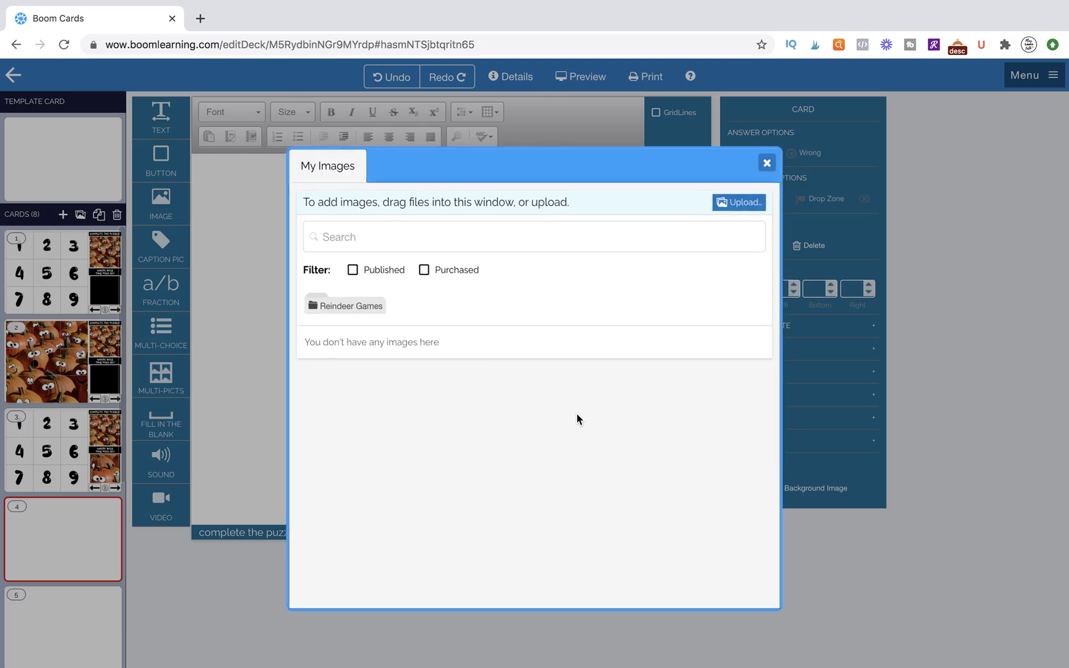
click(710, 527)
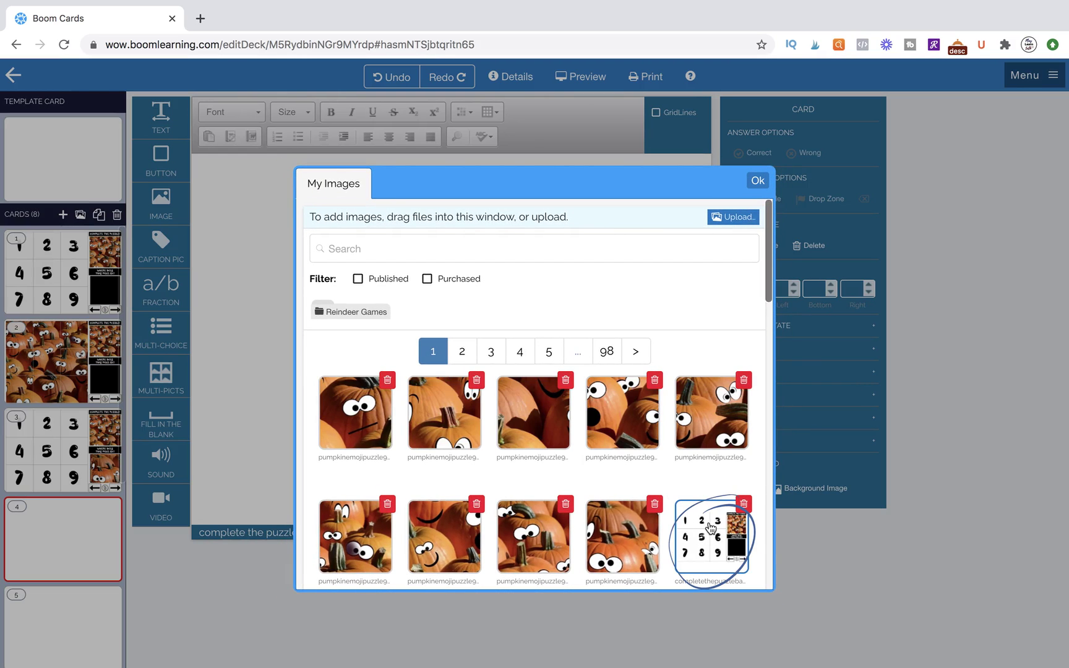
click(757, 181)
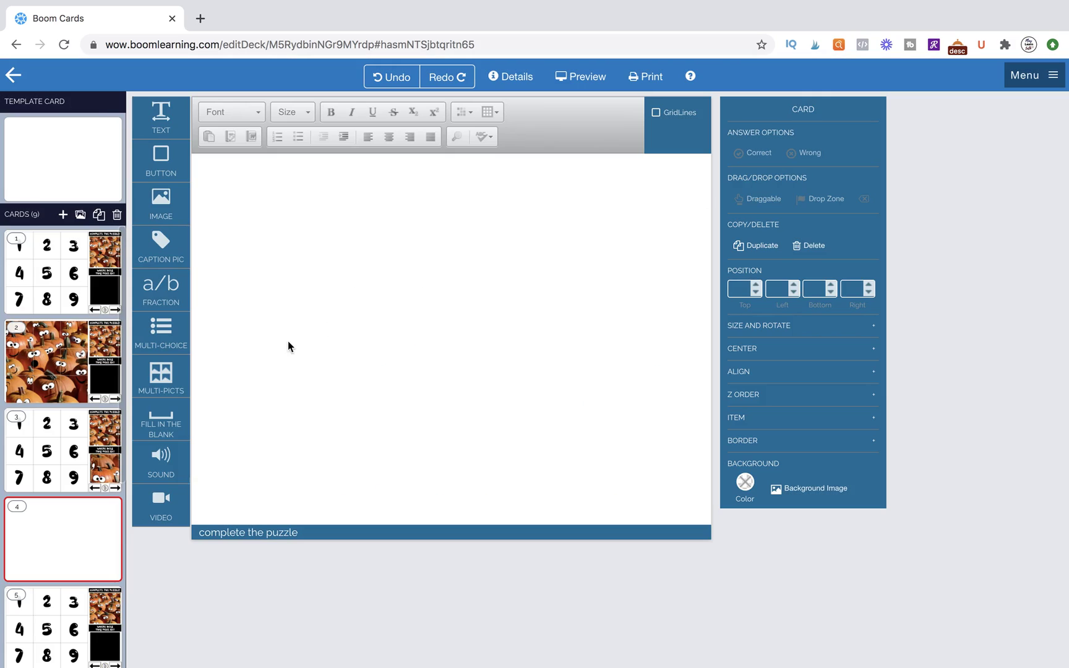
- Insert the image of the pumpkin with the straight mouth from My Images onto card 5
click(67, 637)
scroll(66, 640, down, 2)
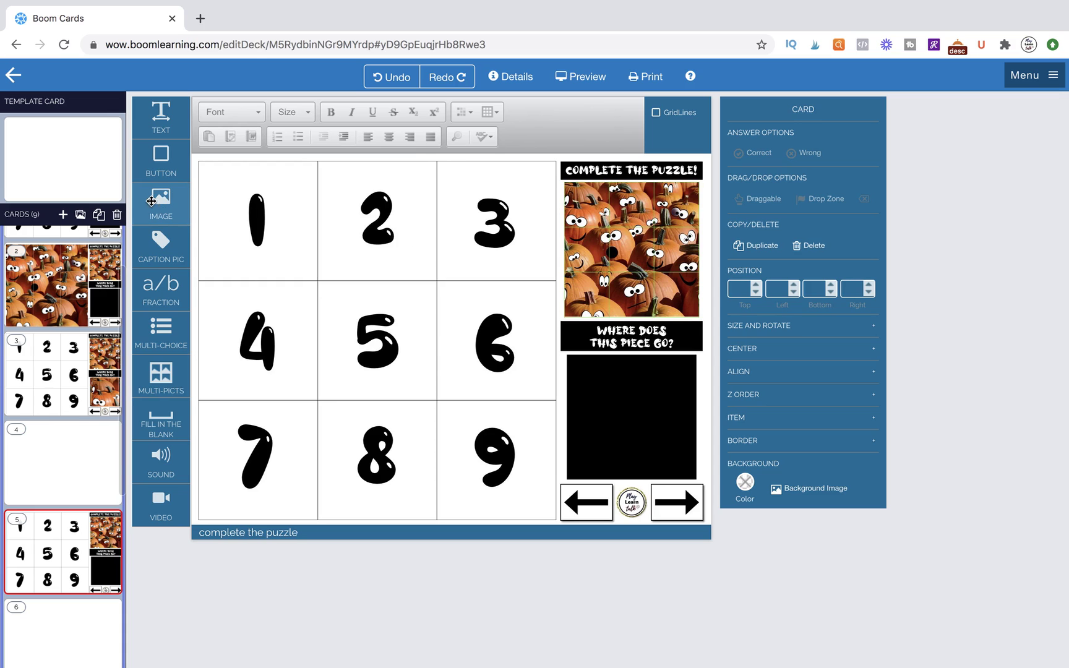
drag(161, 201, 332, 293)
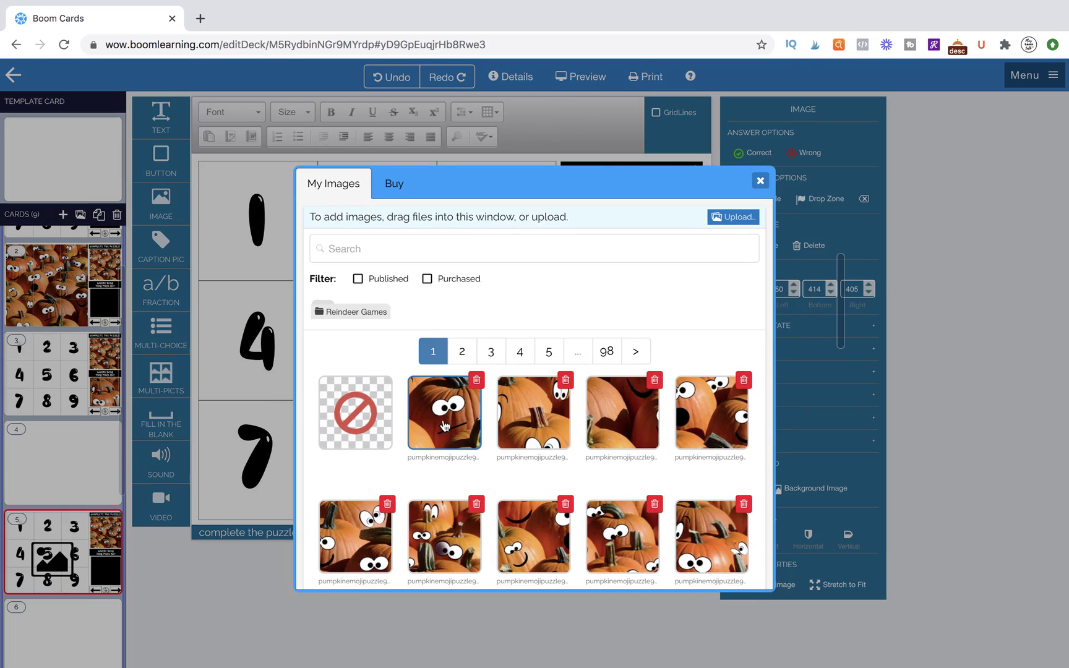
click(445, 426)
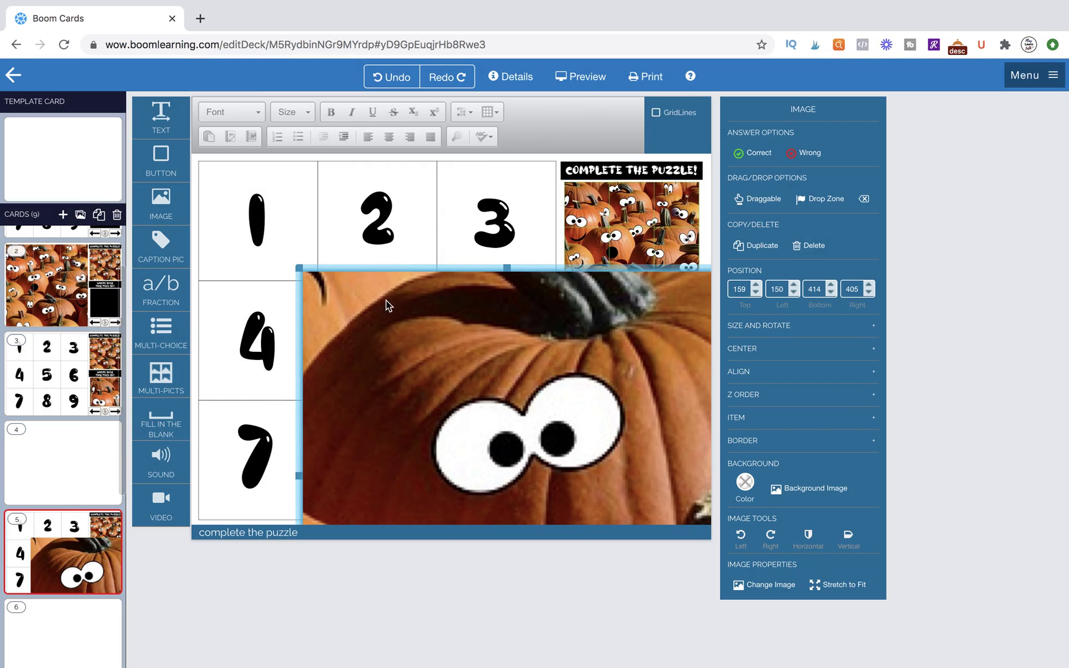
- Shrink the pumpkin piece to slightly smaller than a grid cell and move it over square 1, with its left edge at about 11
drag(309, 271, 270, 232)
drag(220, 203, 386, 379)
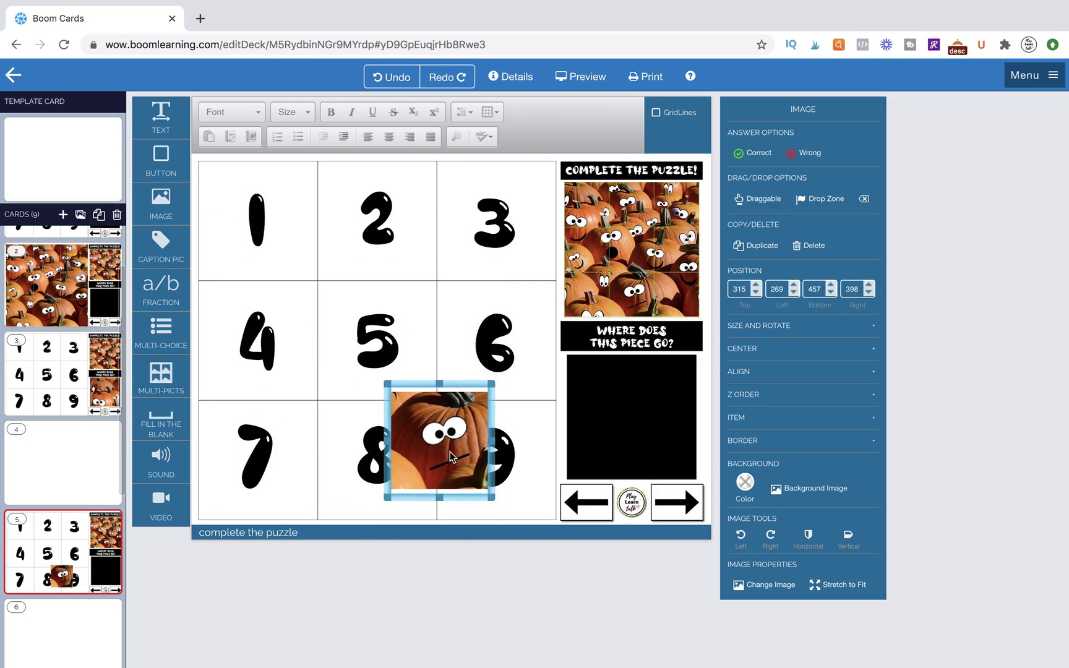
drag(451, 451, 263, 229)
drag(259, 223, 256, 220)
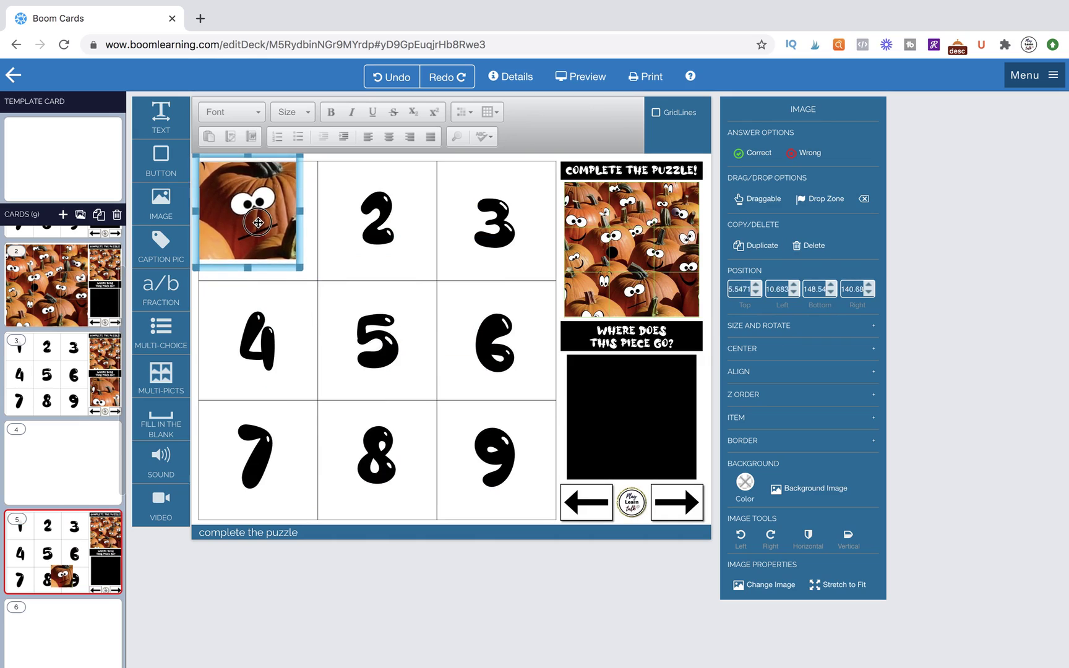
- Enlarge the pumpkin piece to fill square 1, with its edges at about top 7, left 10, bottom 174 and right 169
drag(303, 271, 320, 287)
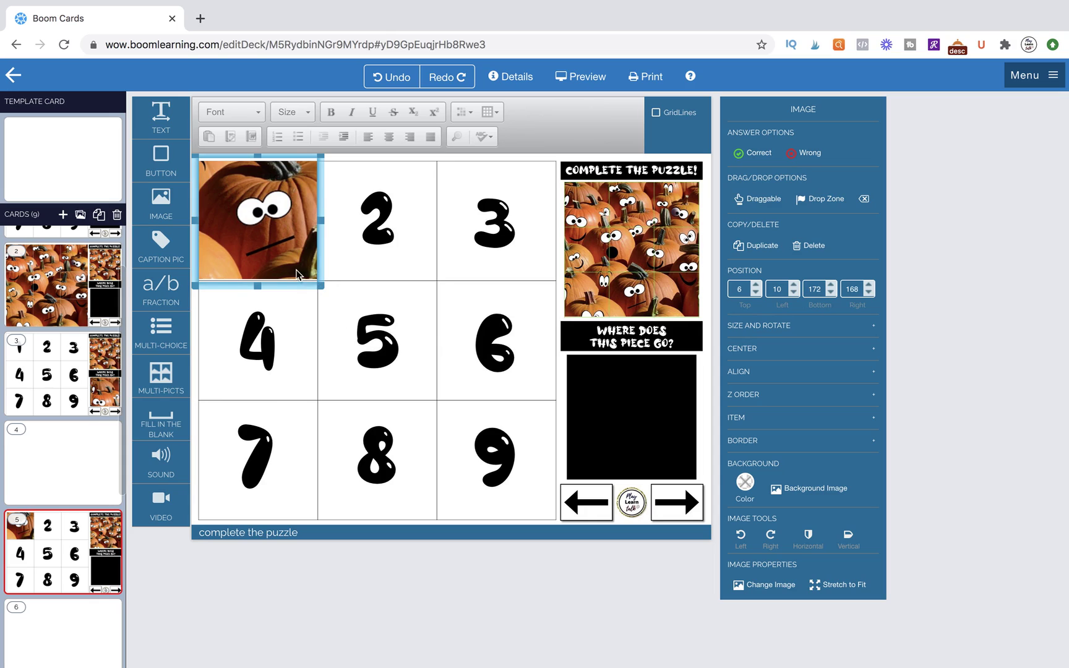
click(346, 318)
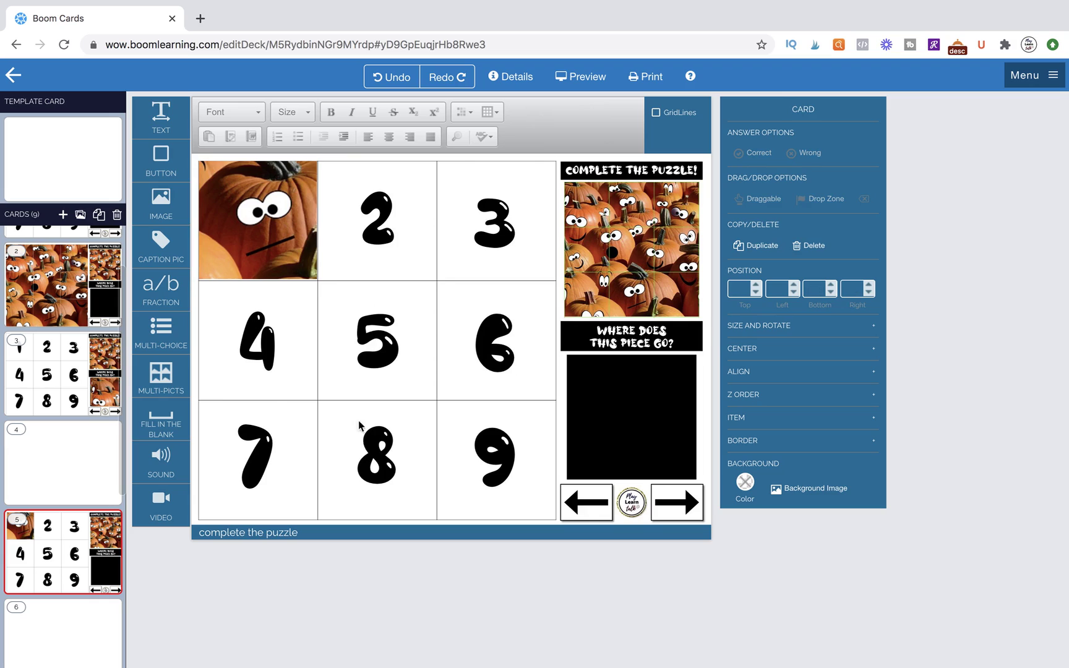
click(290, 250)
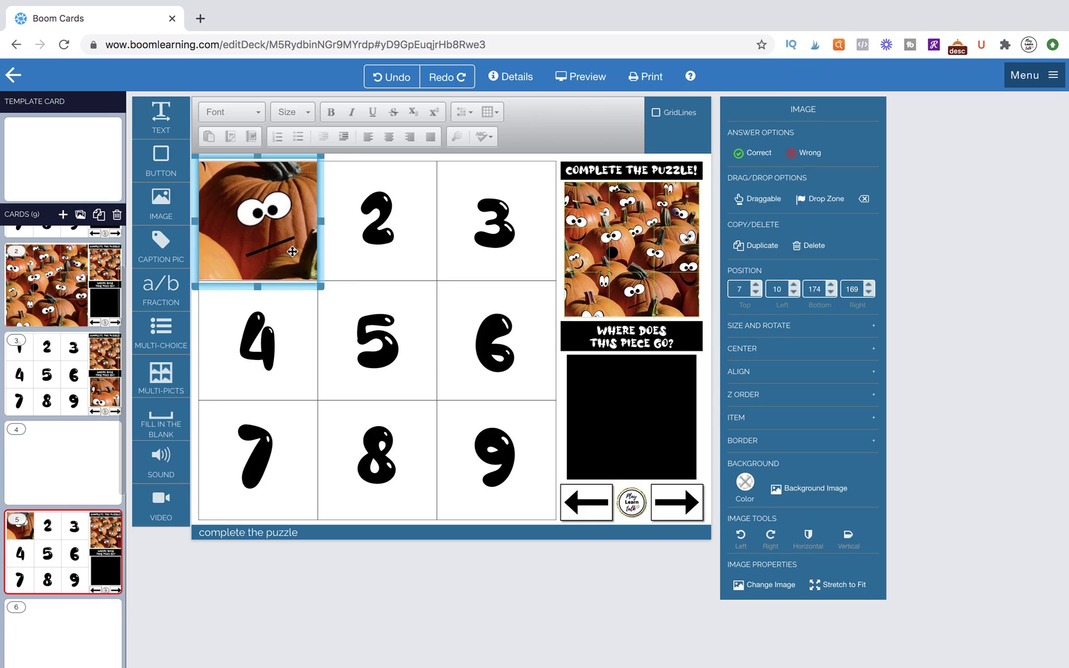
click(369, 402)
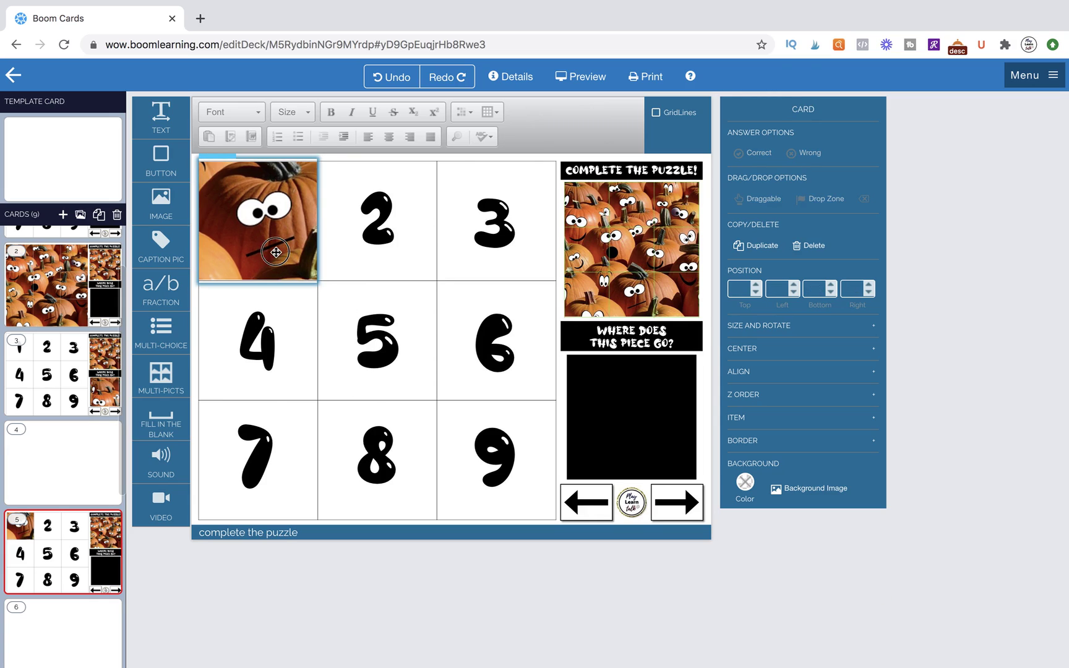
- Duplicate the pumpkin piece and place the copy over square 2, with its left edge at about 170 and top at 7
click(298, 277)
click(757, 245)
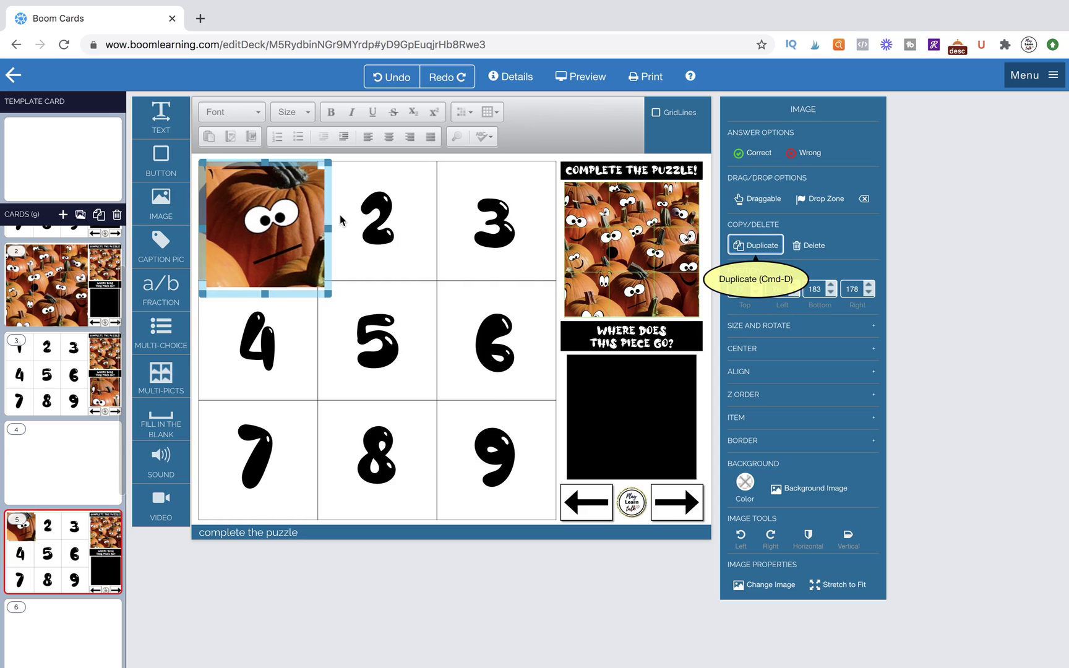
drag(270, 218, 383, 211)
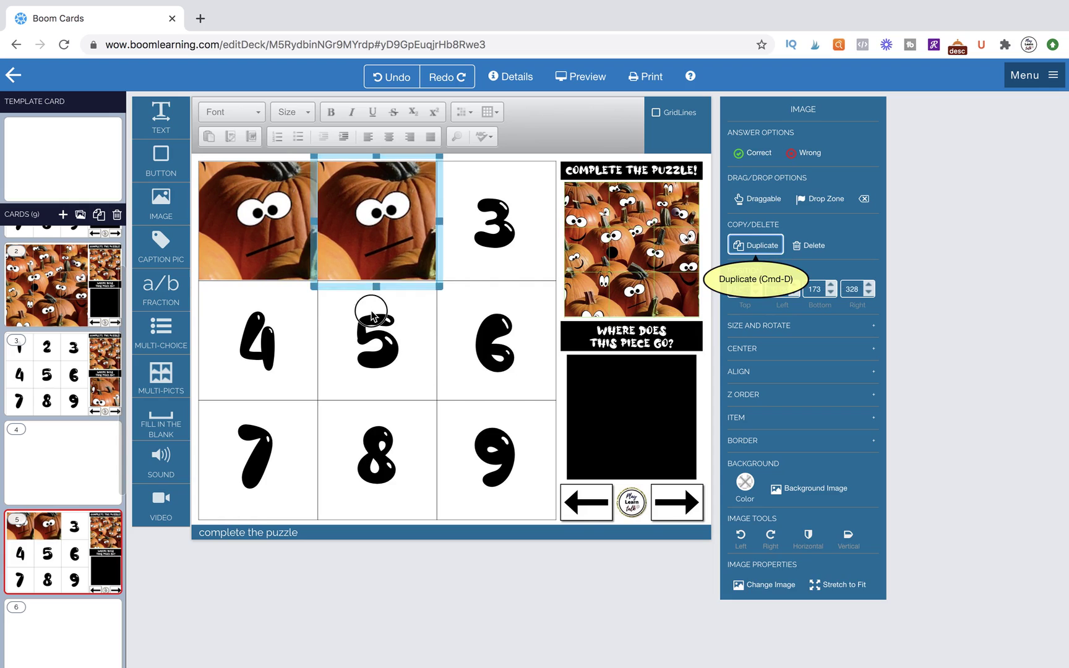
click(367, 350)
- Duplicate the pumpkin piece on square 2 and place the copy over square 3, with its left edge at about 331
click(375, 260)
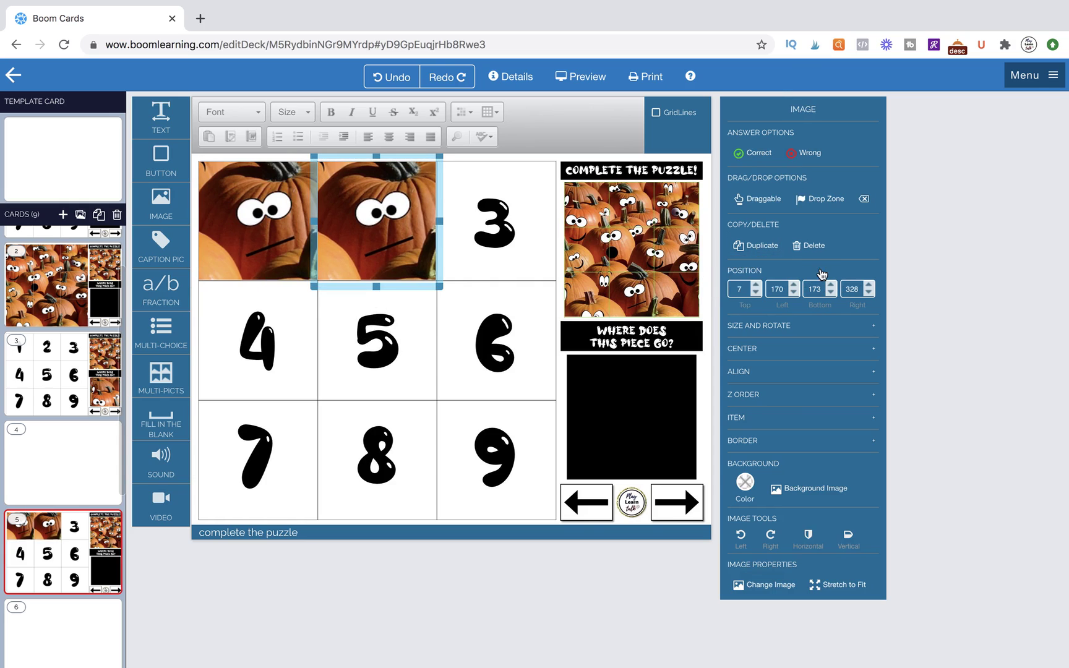
click(757, 244)
drag(393, 212, 505, 203)
click(484, 328)
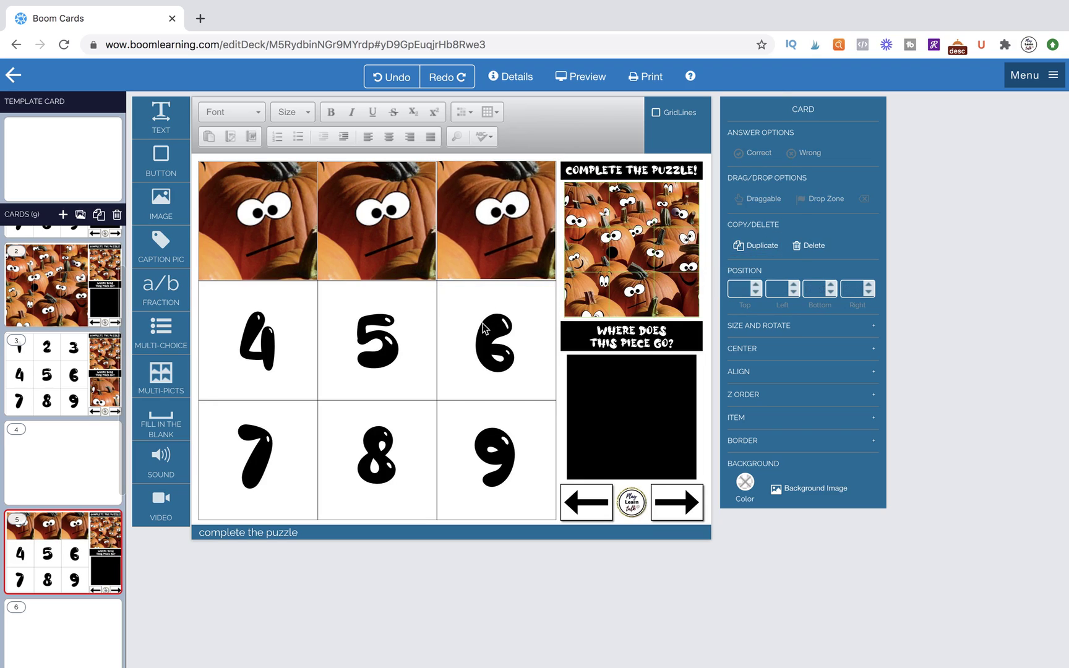
click(490, 264)
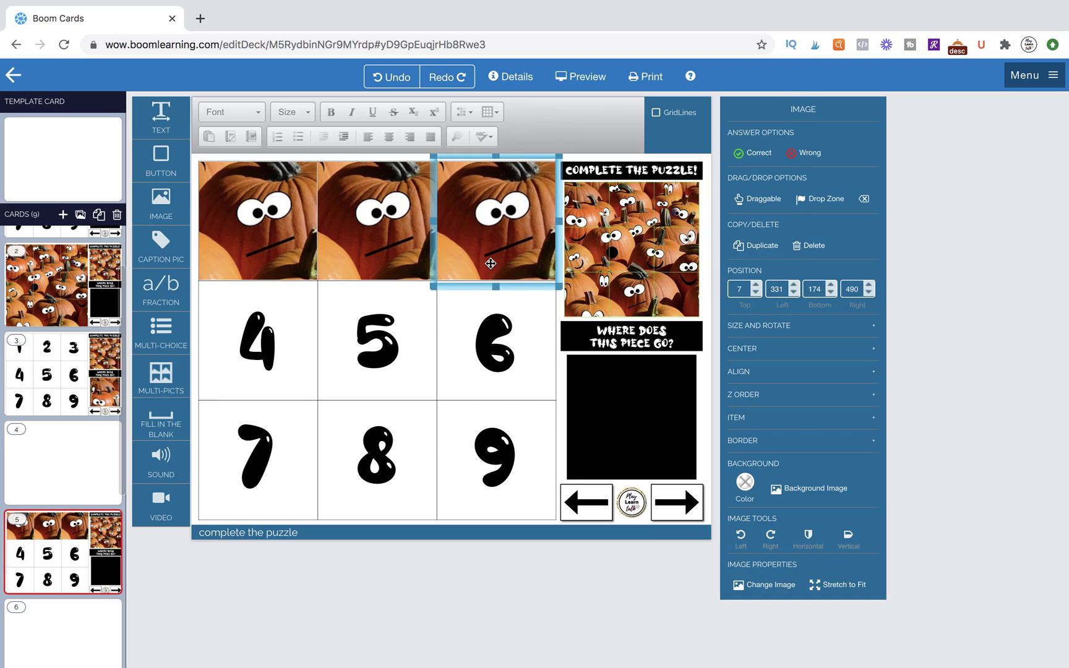
click(475, 403)
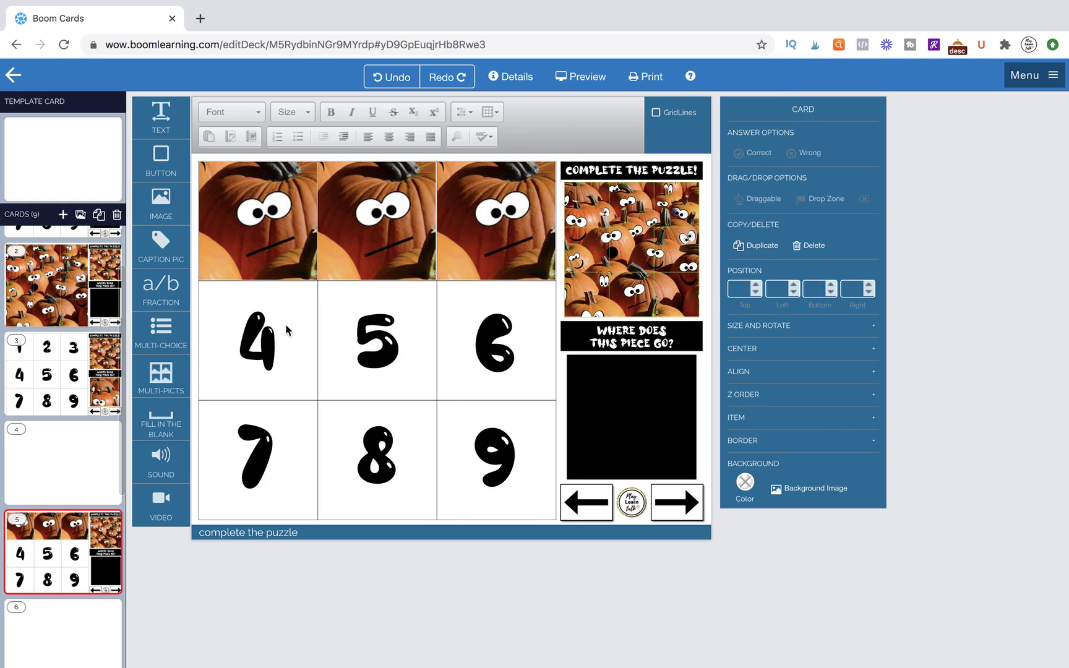
- Duplicate the three pumpkin pieces of the first row together and place the copies over squares 4, 5 and 6
click(276, 252)
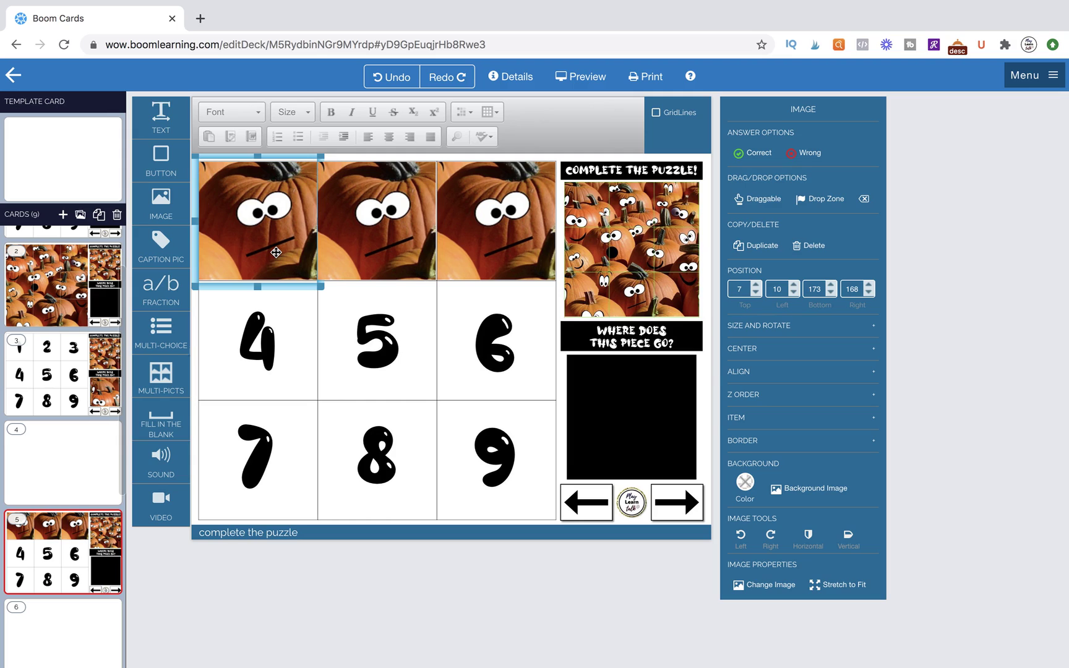
shift+click(339, 216)
shift+click(495, 235)
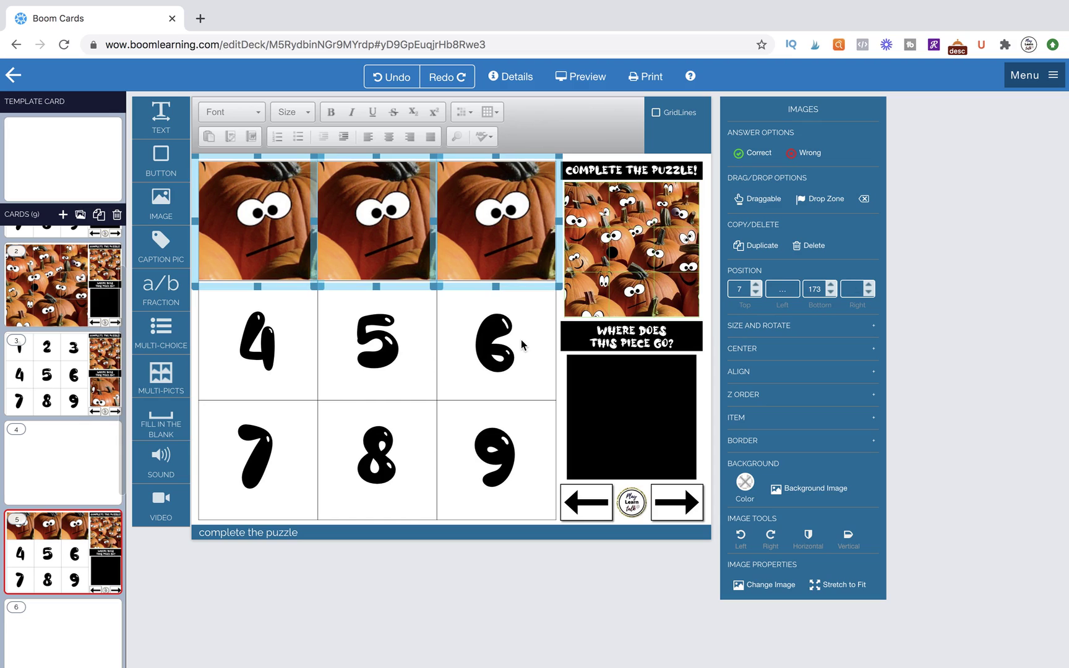
click(359, 366)
key(ctrl+z)
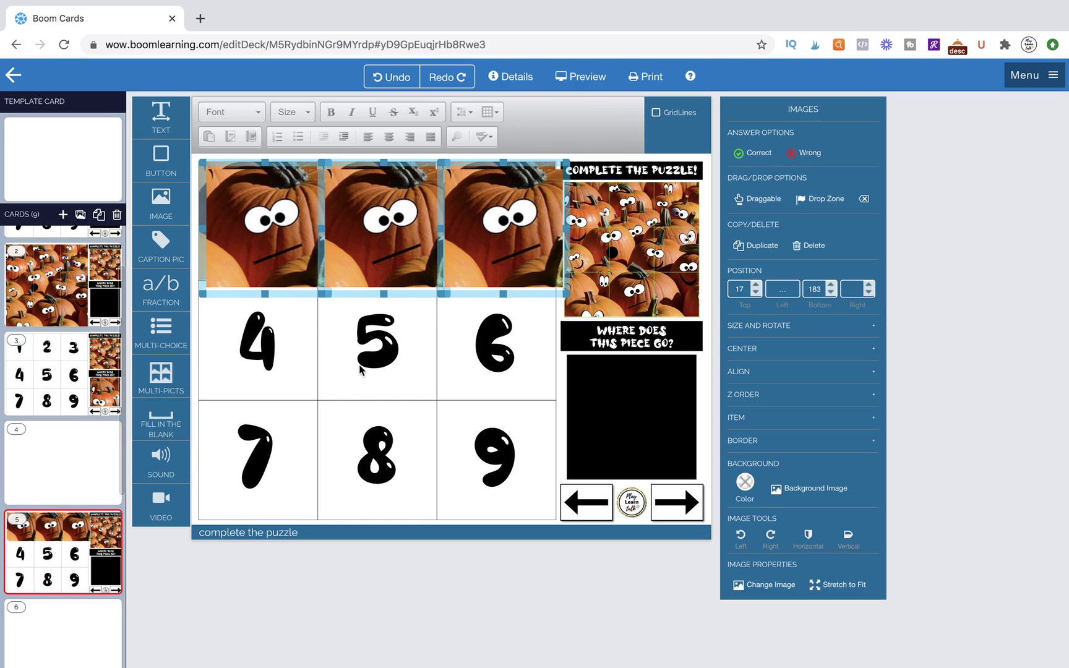
drag(375, 222, 368, 335)
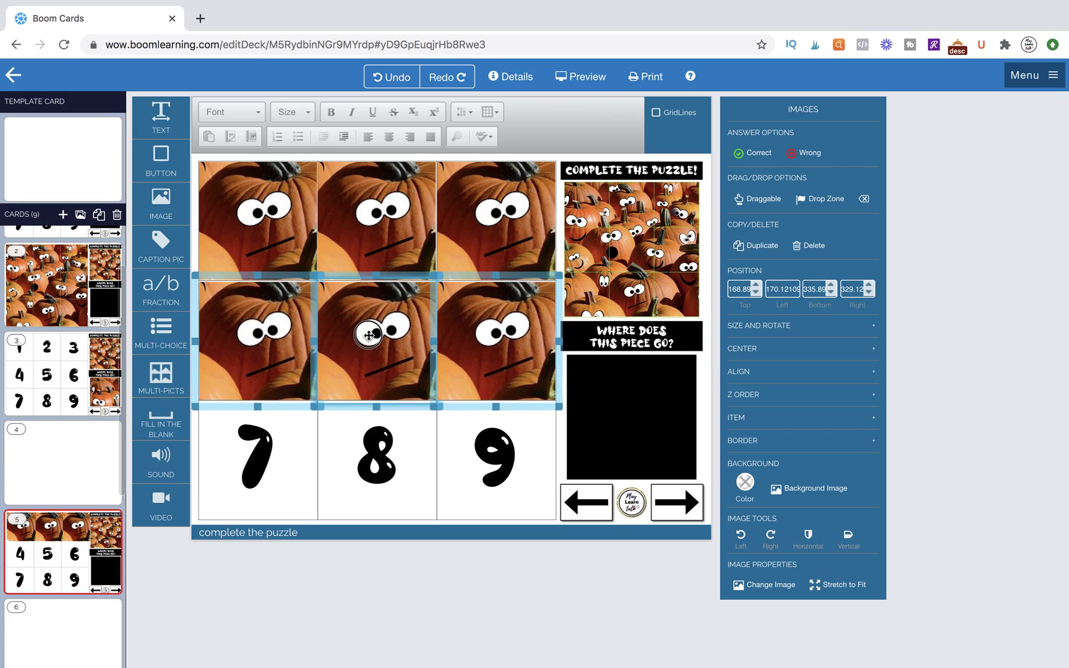
click(362, 449)
- Nudge the three middle-row pumpkin pieces slightly up so their top edges sit at about 168
click(362, 374)
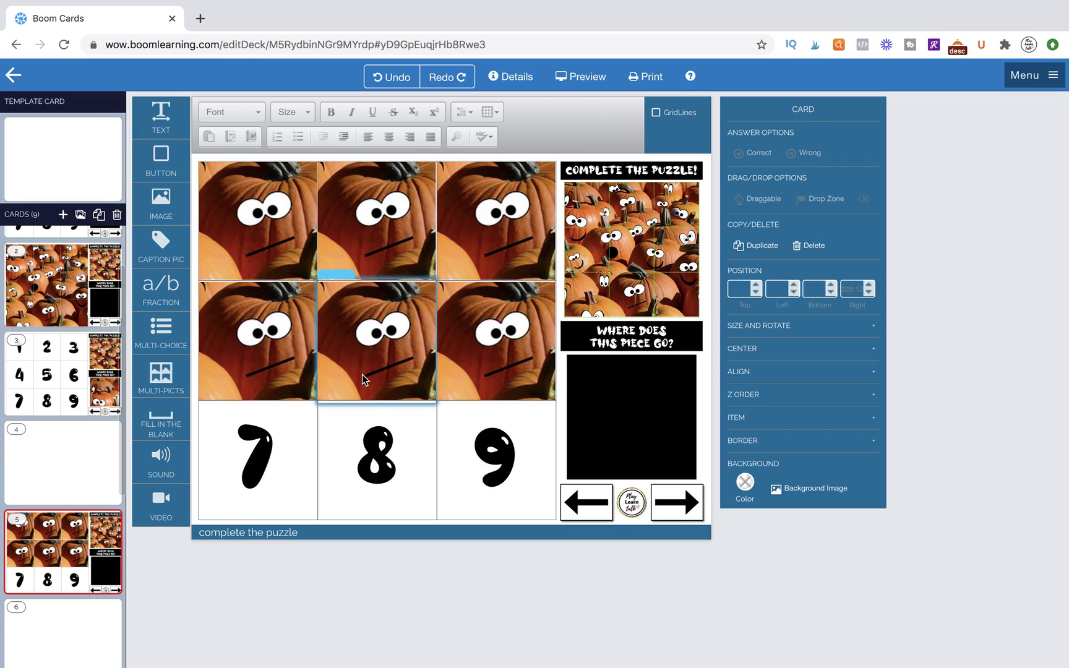
shift+click(260, 346)
shift+click(479, 353)
key(Up)
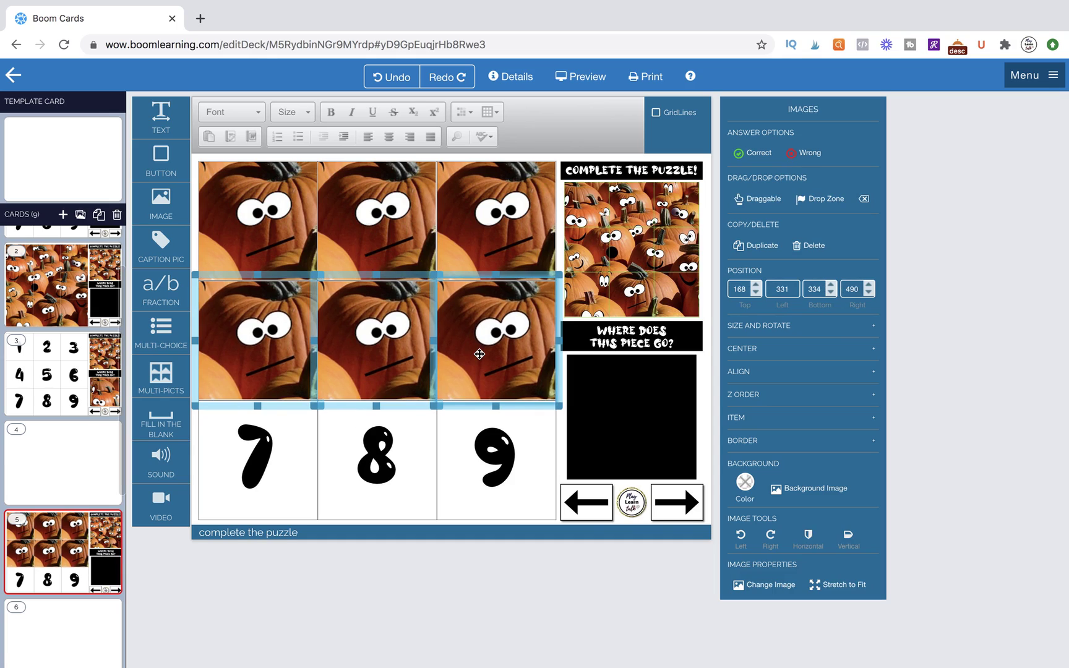
click(469, 475)
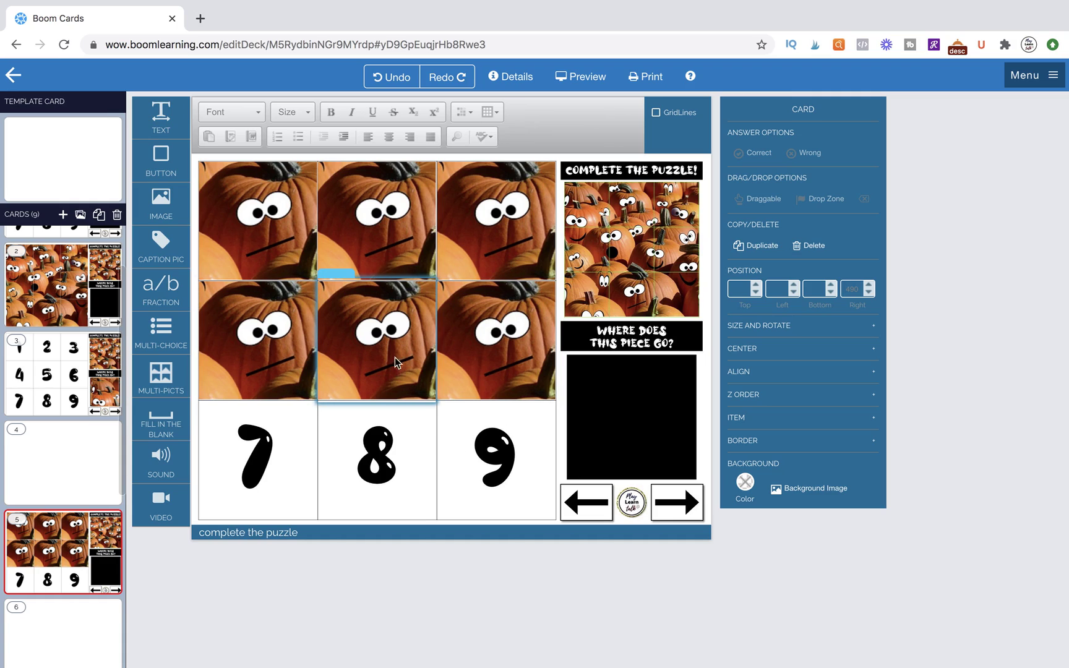
- Duplicate the row of three pumpkin pieces again and place the copies over squares 7, 8 and 9, top edge at about 329
click(429, 376)
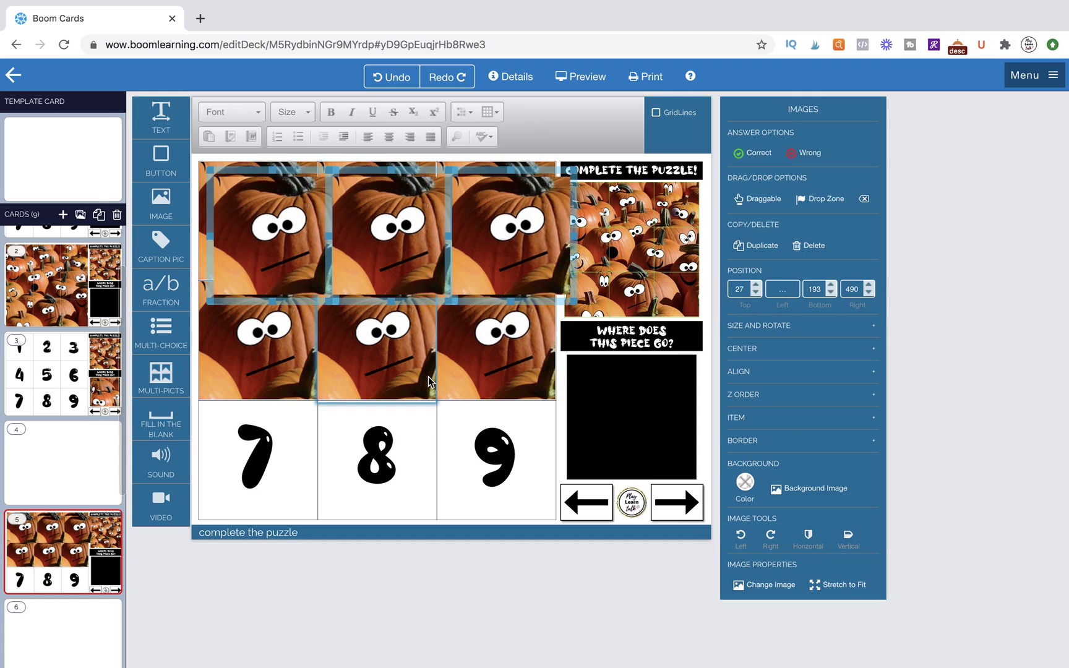
drag(478, 287, 491, 460)
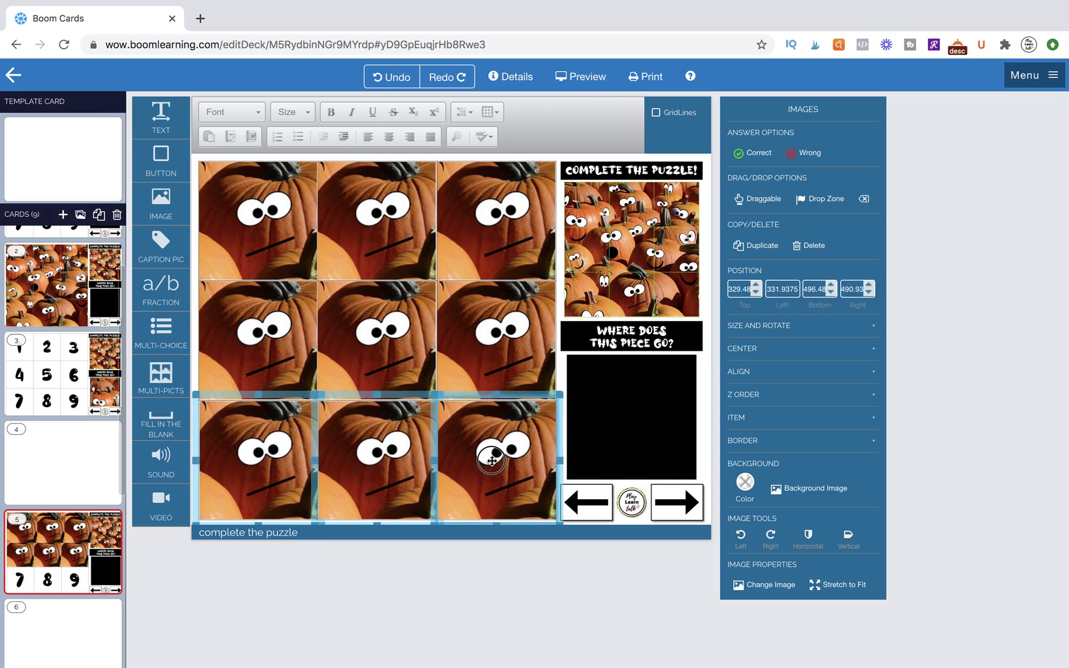
click(607, 382)
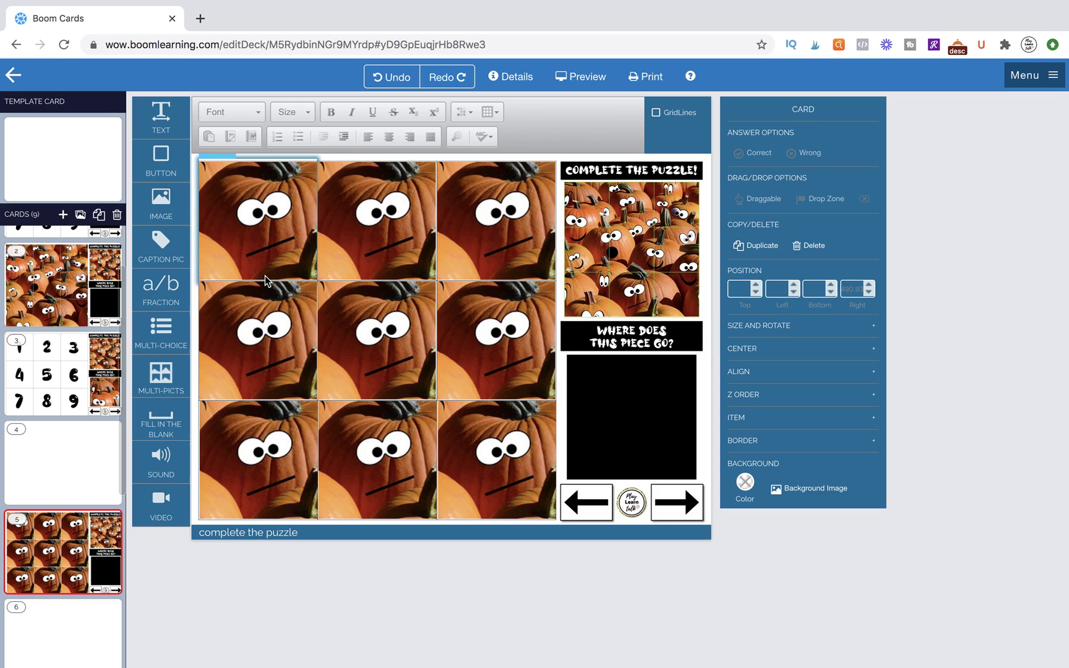
- Select all nine pumpkin pieces on the grid and make them draggable
click(267, 225)
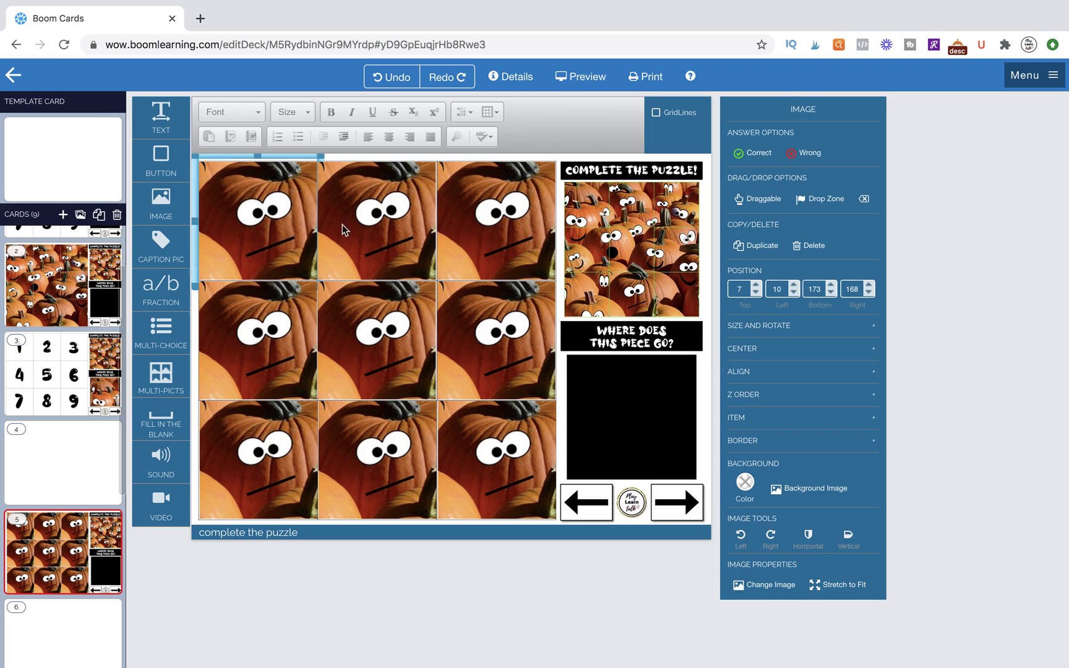
shift+click(343, 224)
shift+click(487, 228)
shift+click(487, 328)
shift+click(377, 334)
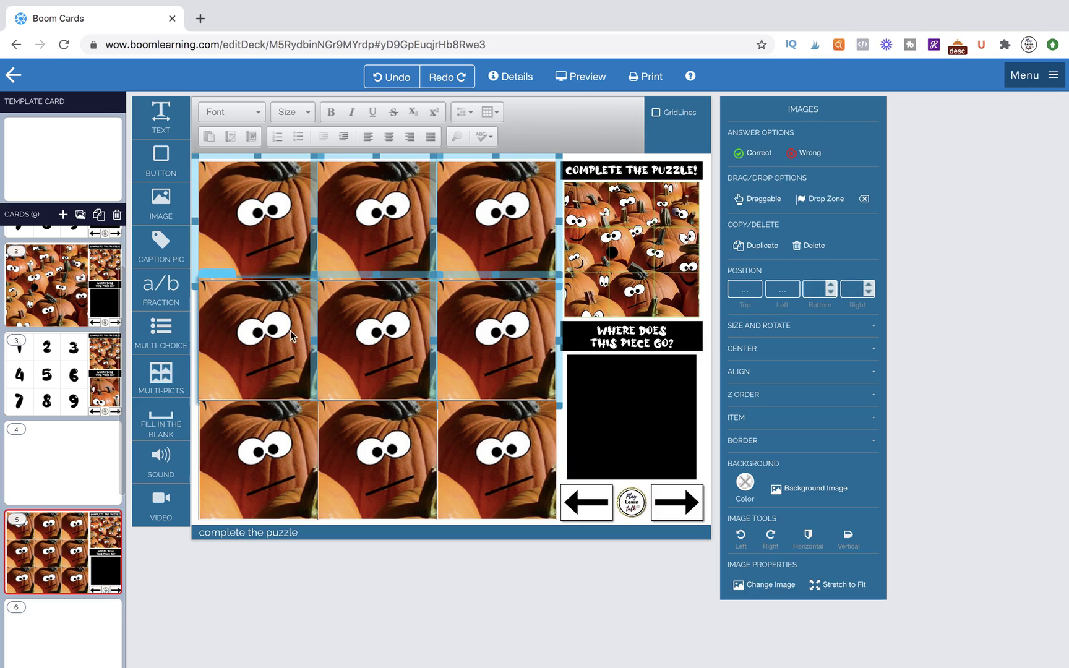
shift+click(290, 335)
shift+click(284, 428)
shift+click(399, 436)
shift+click(480, 436)
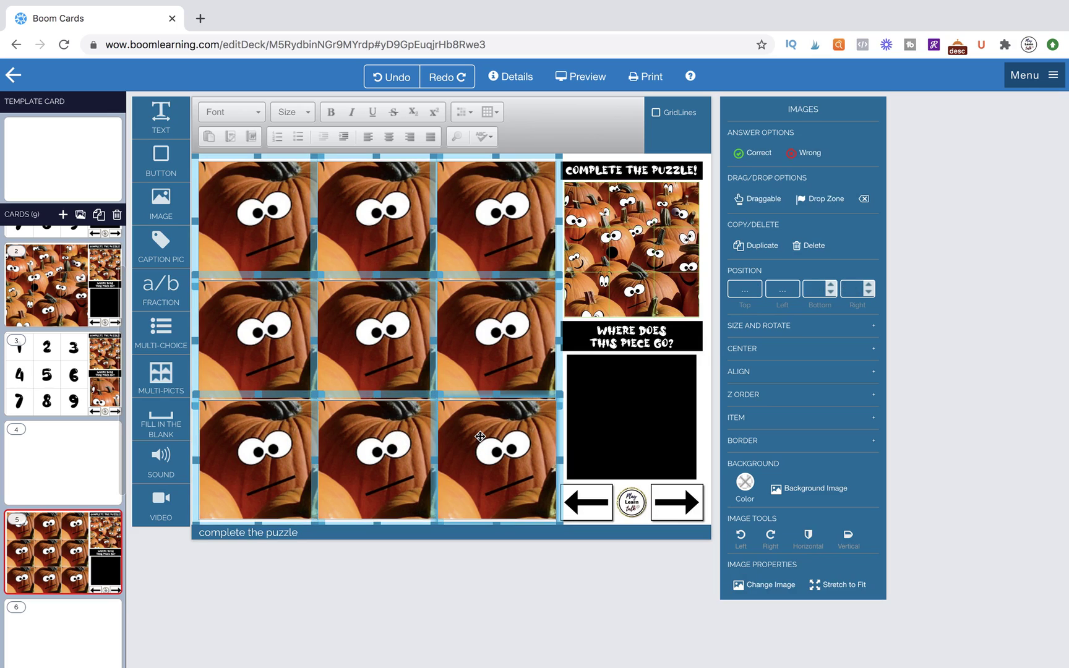
click(754, 201)
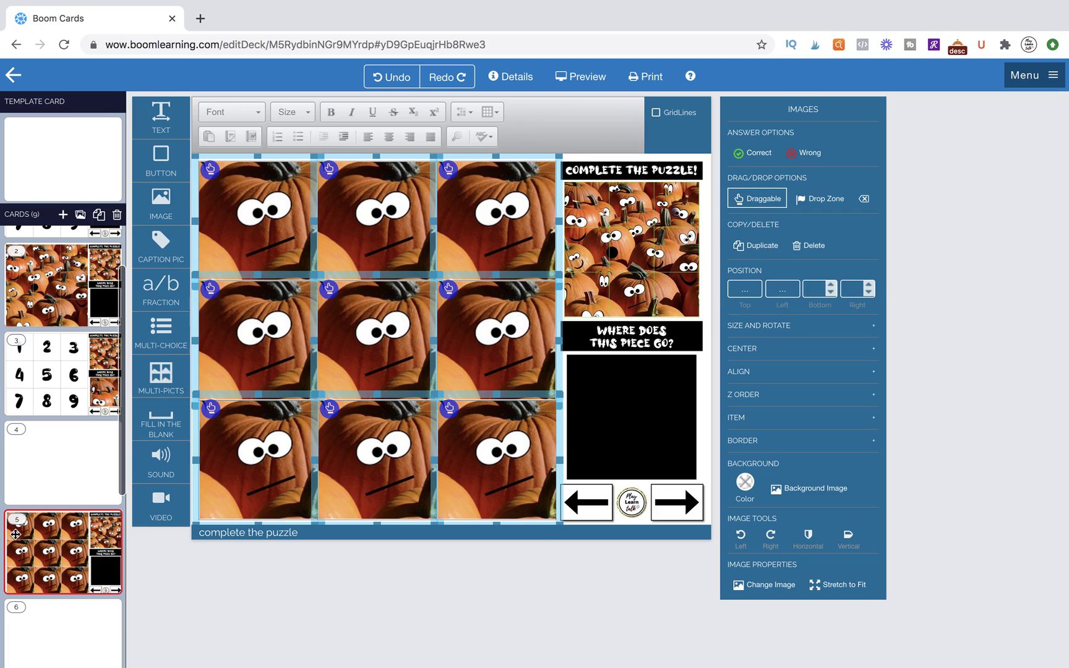
- Create a new card from the numbered "complete the puzzle" background image in My Images and move it directly after card 5
scroll(45, 532, down, 1)
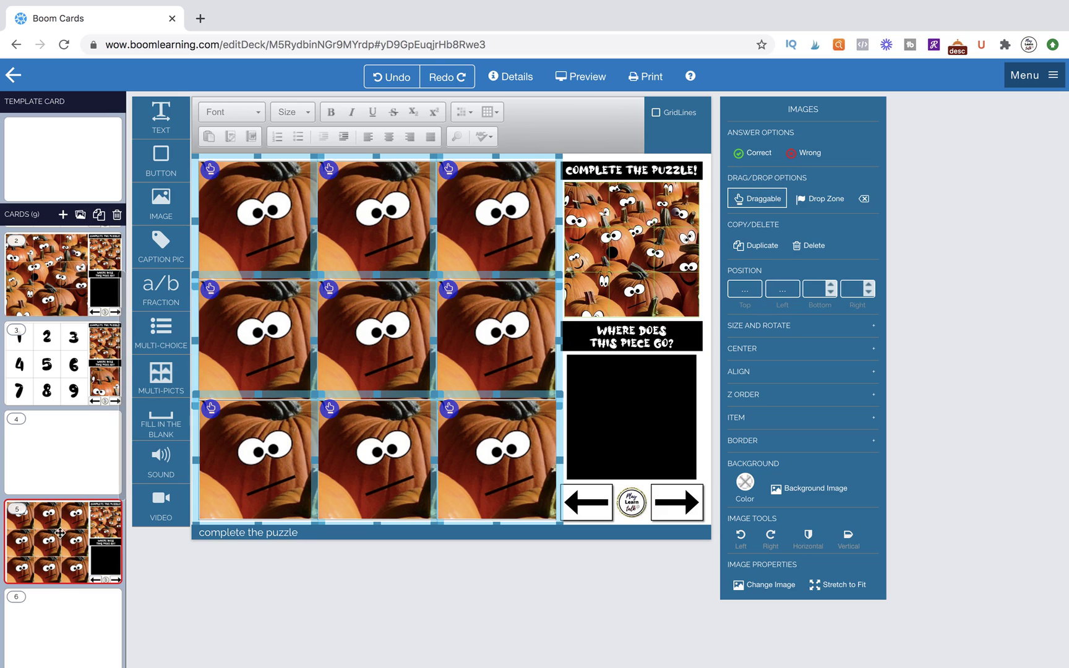
click(63, 604)
click(81, 215)
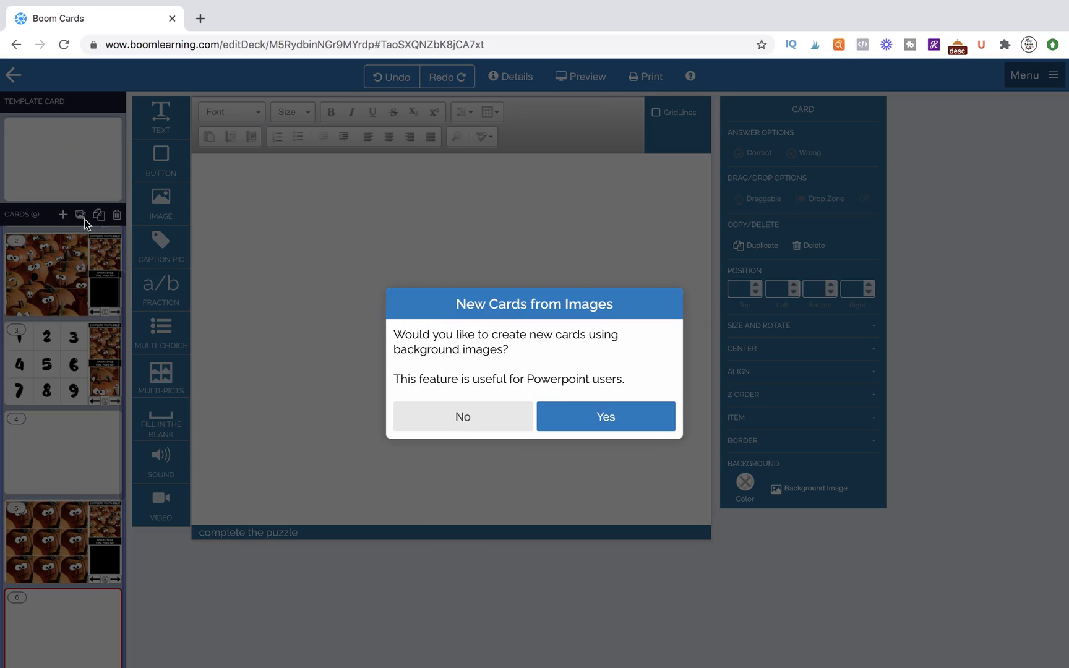
click(554, 418)
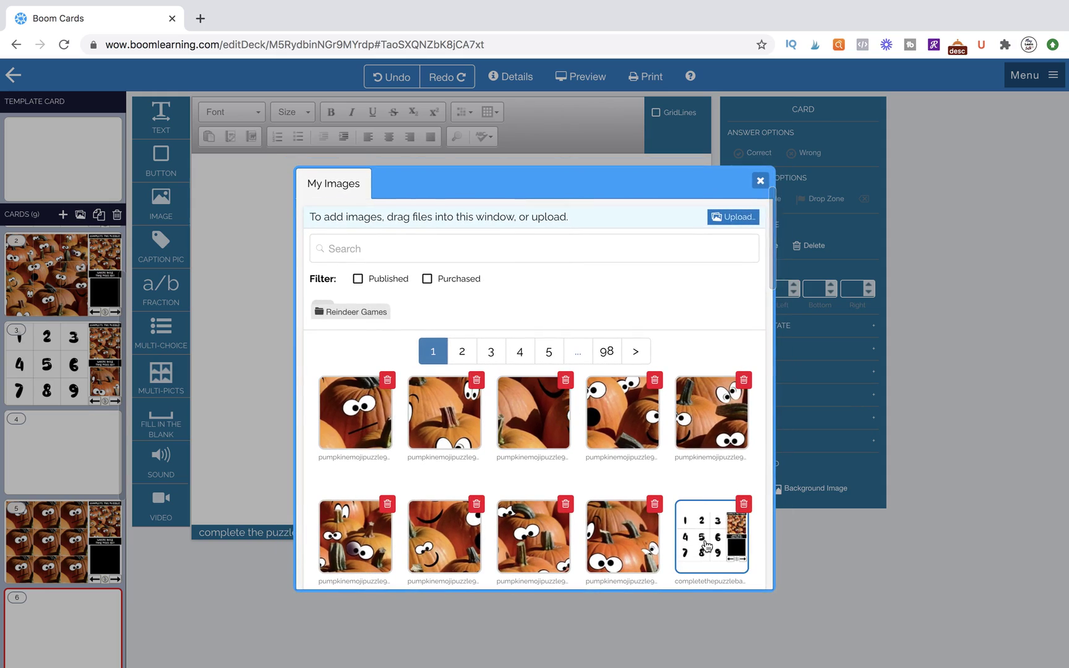
click(757, 180)
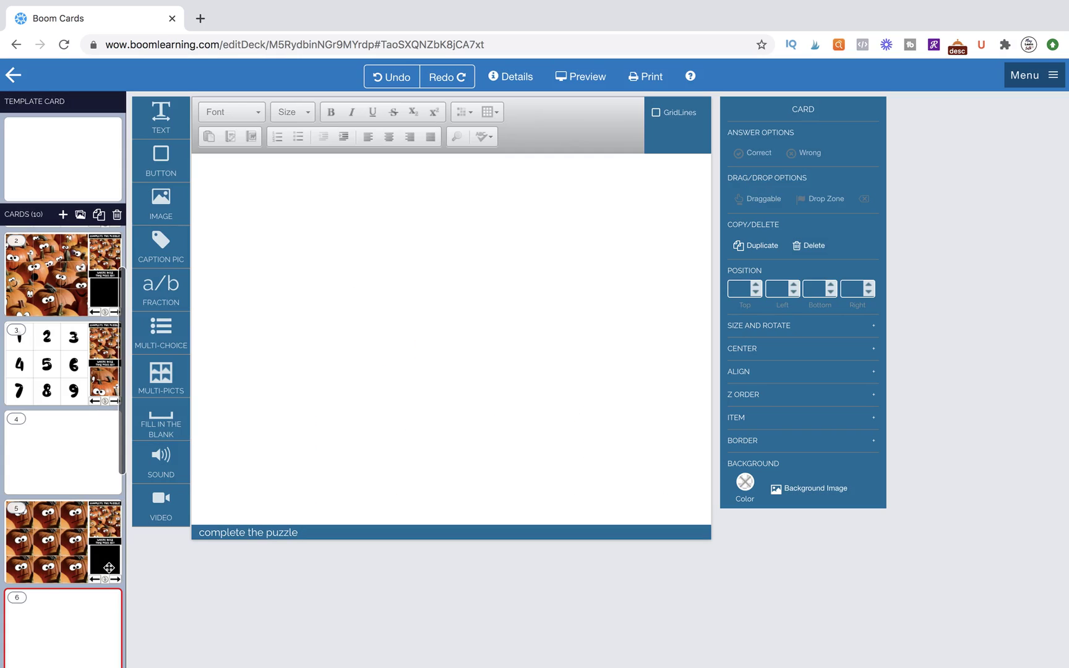
scroll(82, 616, down, 2)
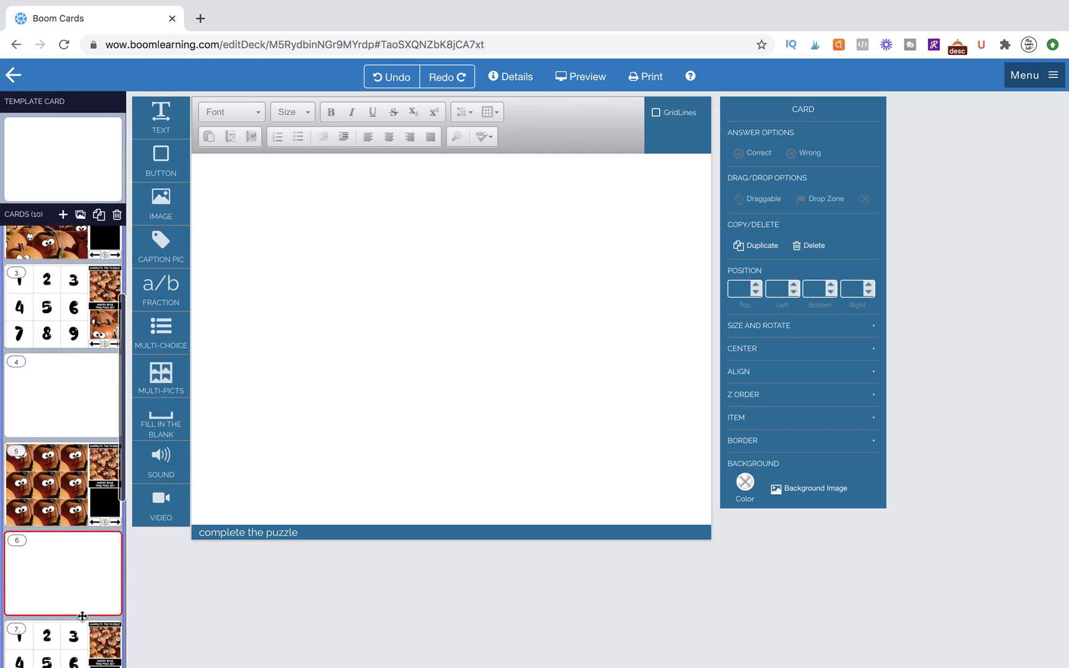
drag(82, 616, 74, 512)
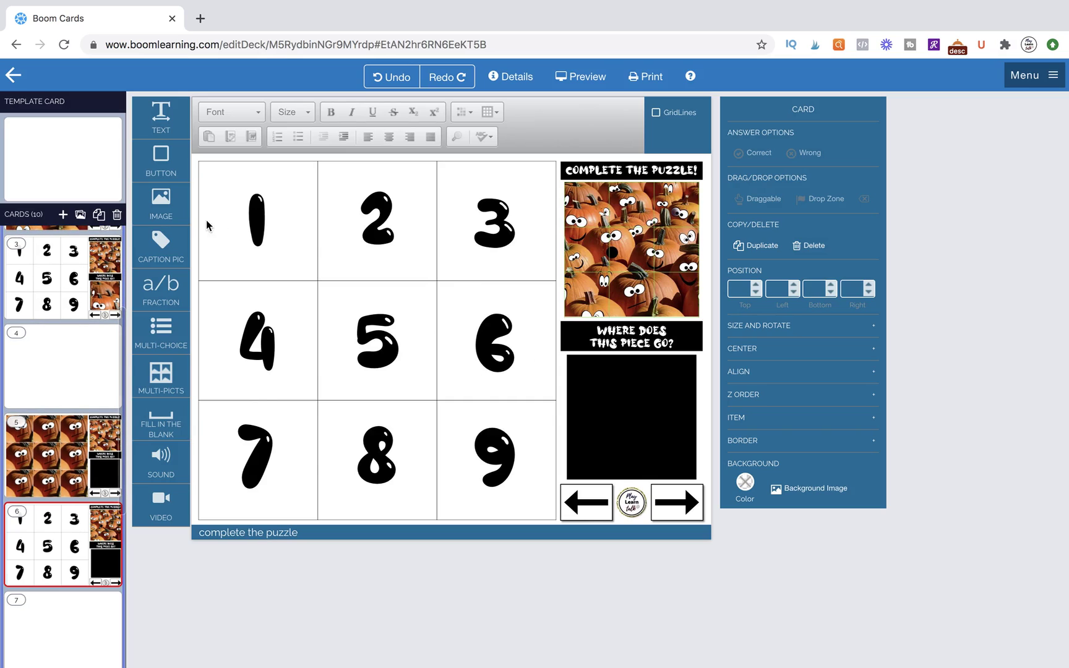
- Add an empty fixed-size text box covering square 1 on card 6, with edges at about top 12, left 12, bottom 169, right 168
drag(162, 115, 322, 282)
click(288, 214)
key(ctrl+a)
key(BackSpace)
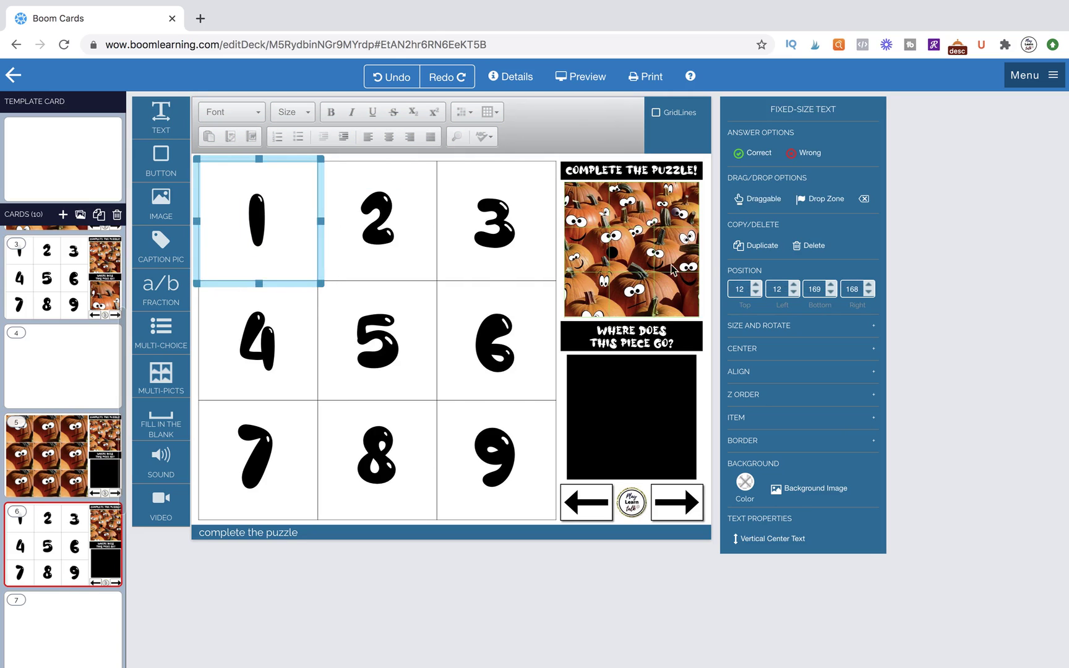
- Duplicate the empty text box so copies cover squares 2 and 3 of the grid
click(756, 245)
drag(304, 166, 517, 160)
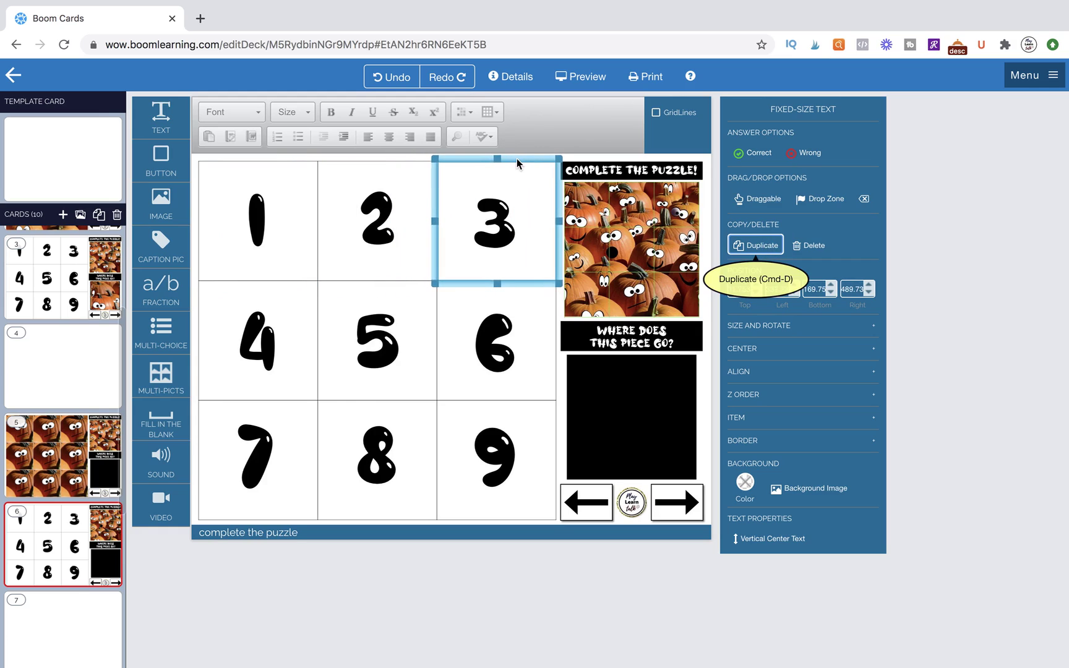
click(439, 313)
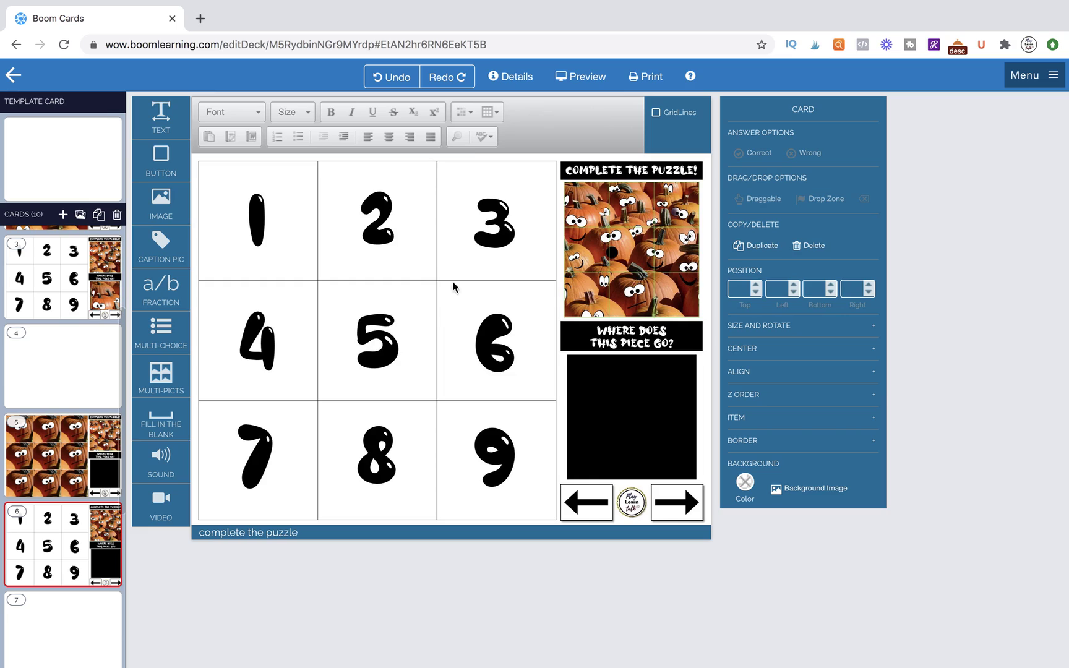
- Duplicate the three first-row text boxes together and place the copies over squares 4, 5 and 6
click(271, 248)
shift+click(371, 235)
shift+click(480, 238)
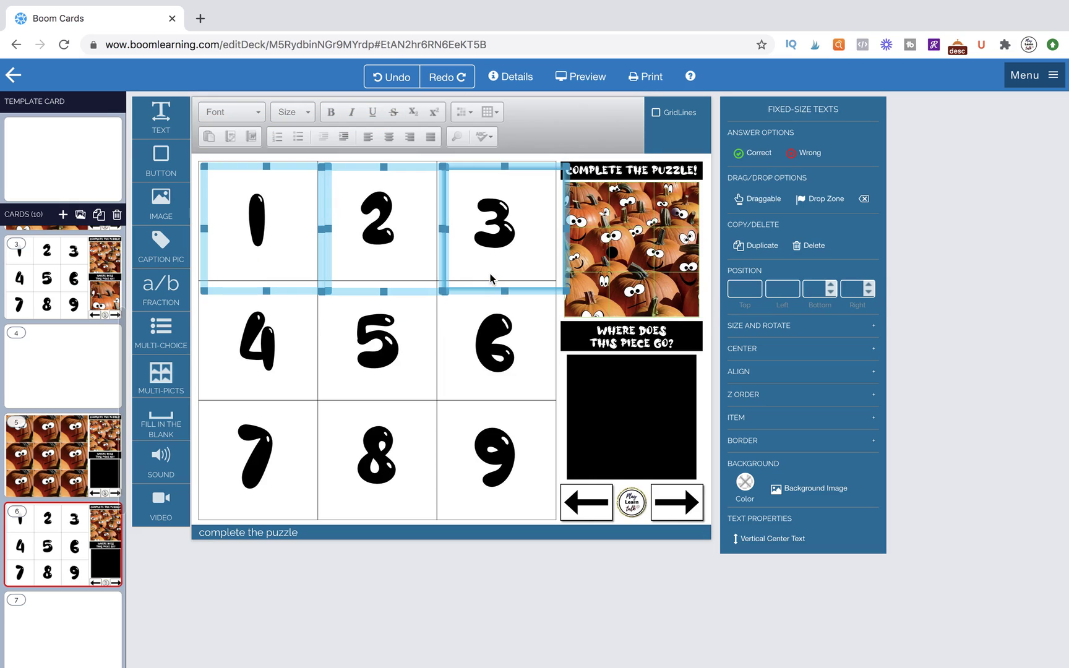
drag(530, 290, 522, 401)
click(441, 460)
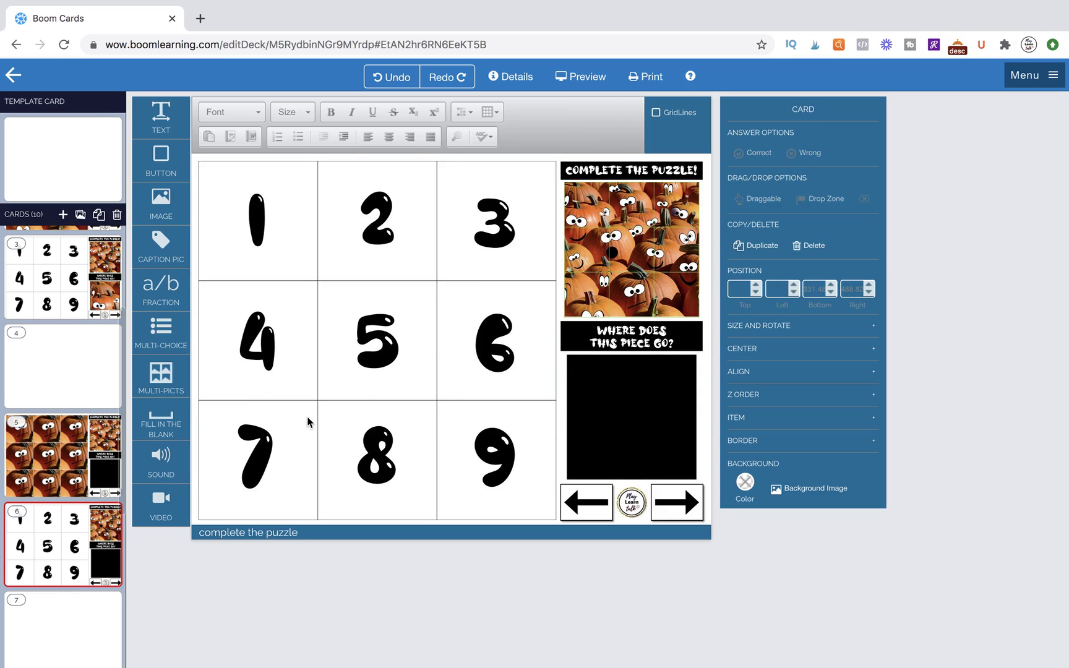
- Paste the three duplicated text boxes and place them over squares 7, 8 and 9, with edges at top 335 and bottom 493
key(super+v)
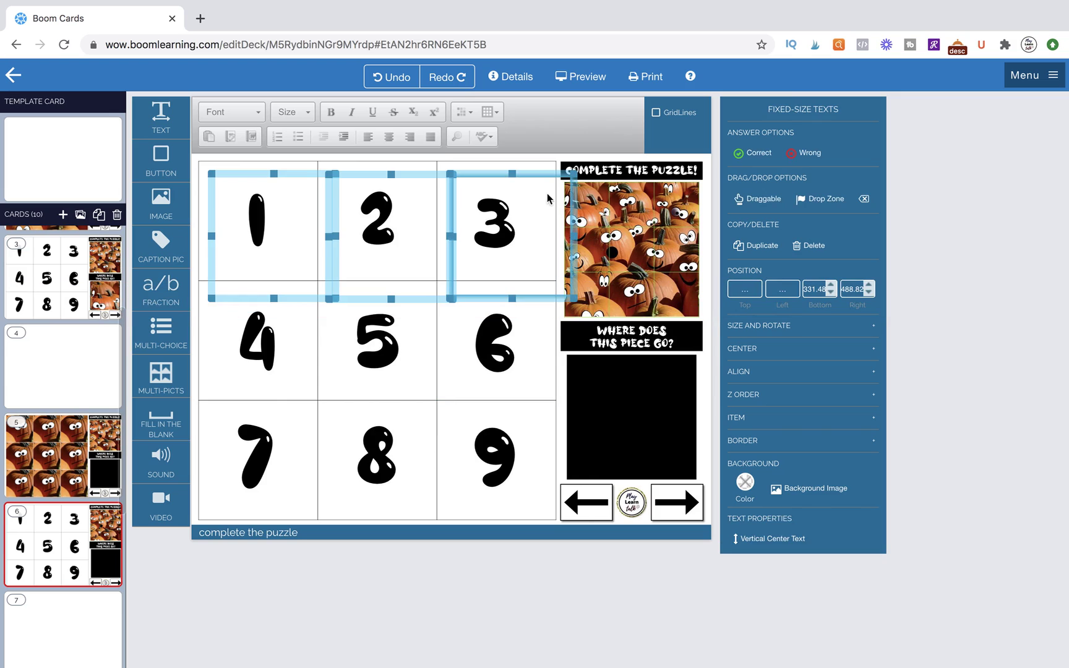
drag(543, 176, 529, 397)
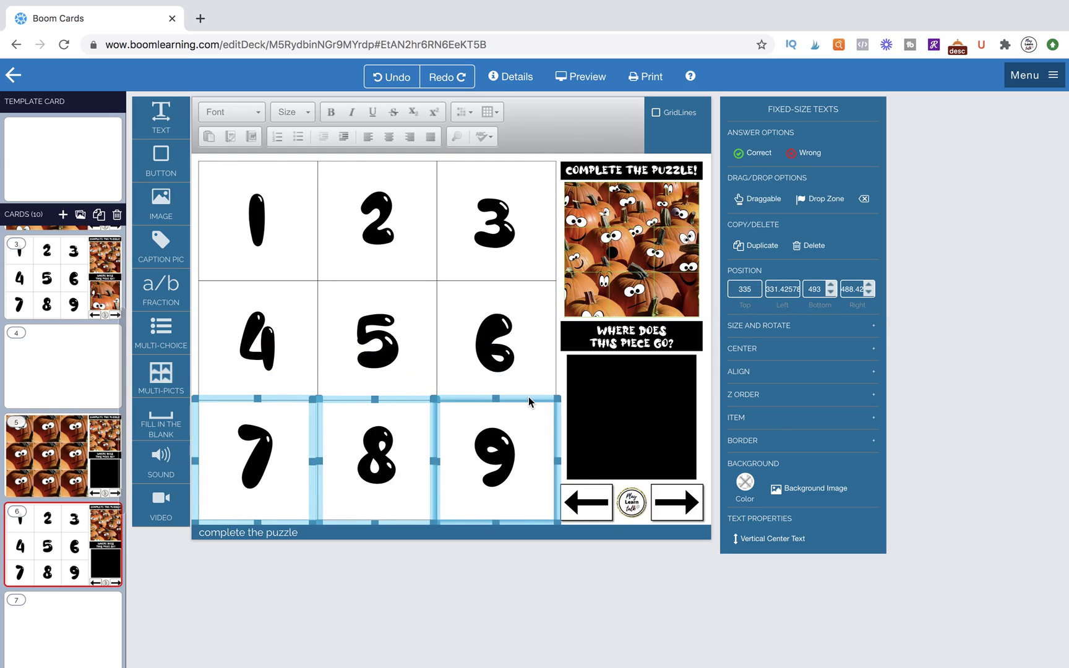
click(440, 360)
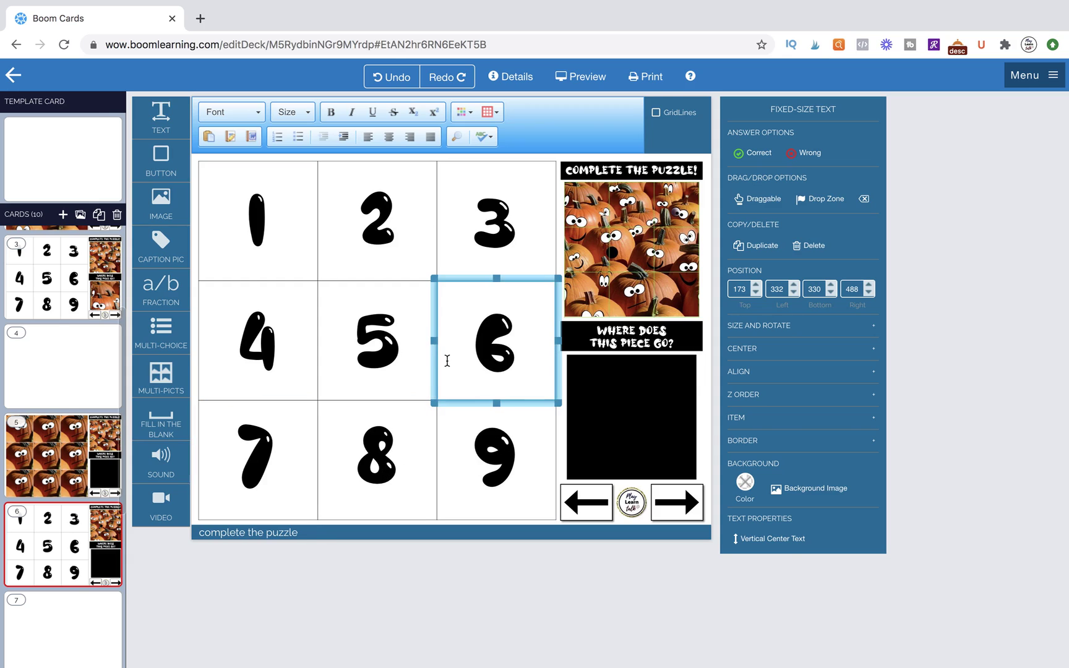
- Make all nine text boxes over the numbered squares drop zones
click(295, 244)
shift+click(260, 340)
shift+click(353, 336)
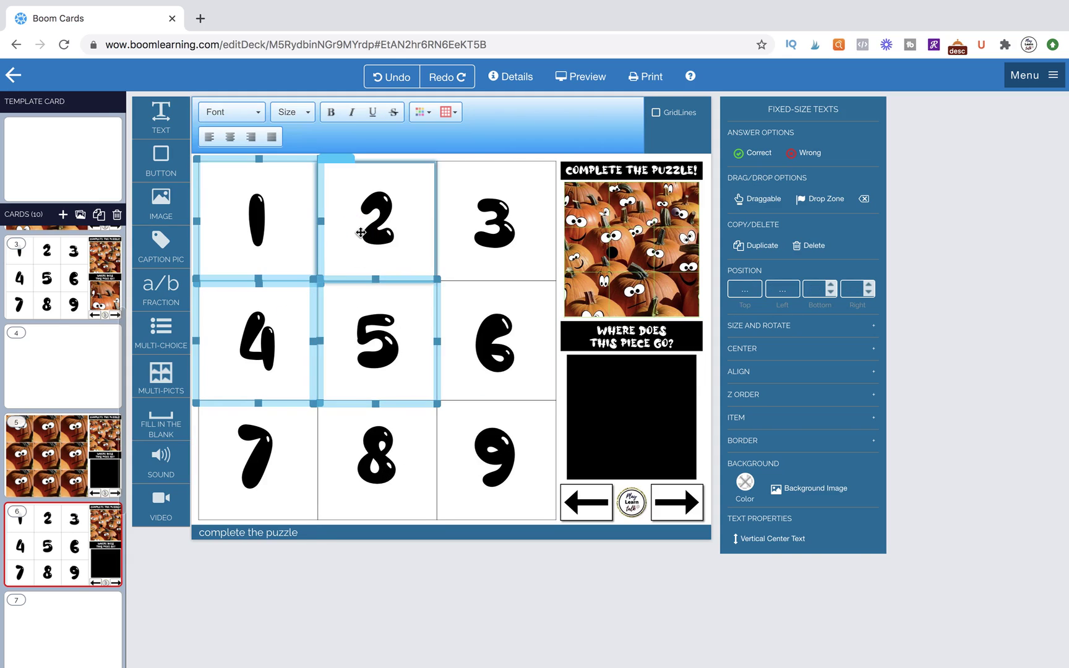
shift+click(378, 220)
shift+click(461, 231)
shift+click(461, 329)
shift+click(488, 436)
shift+click(406, 443)
shift+click(241, 436)
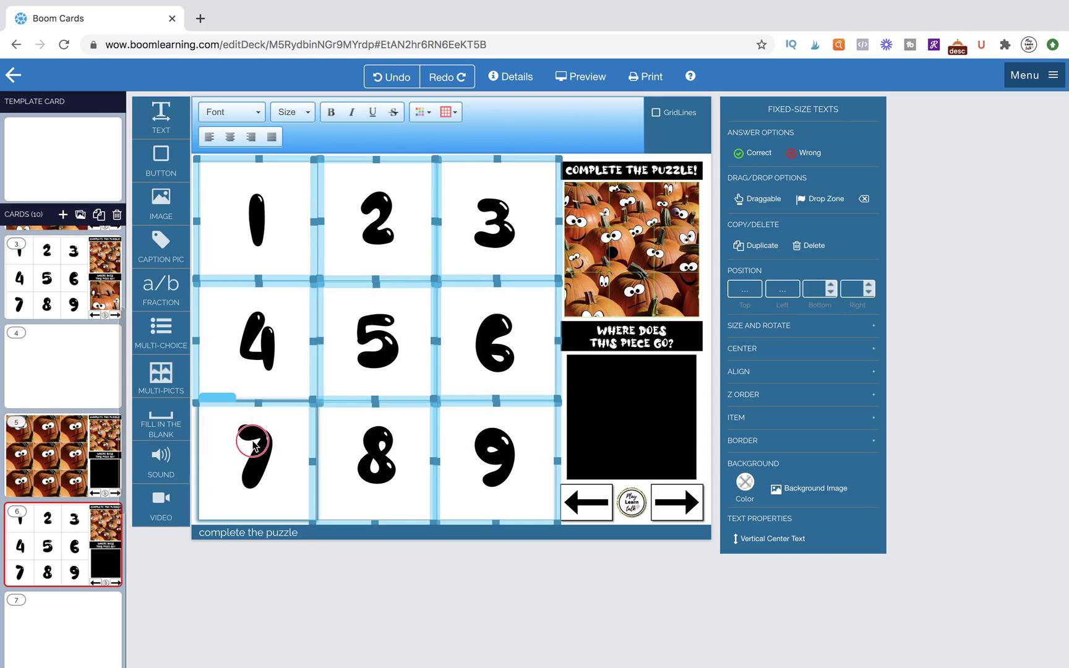
click(817, 200)
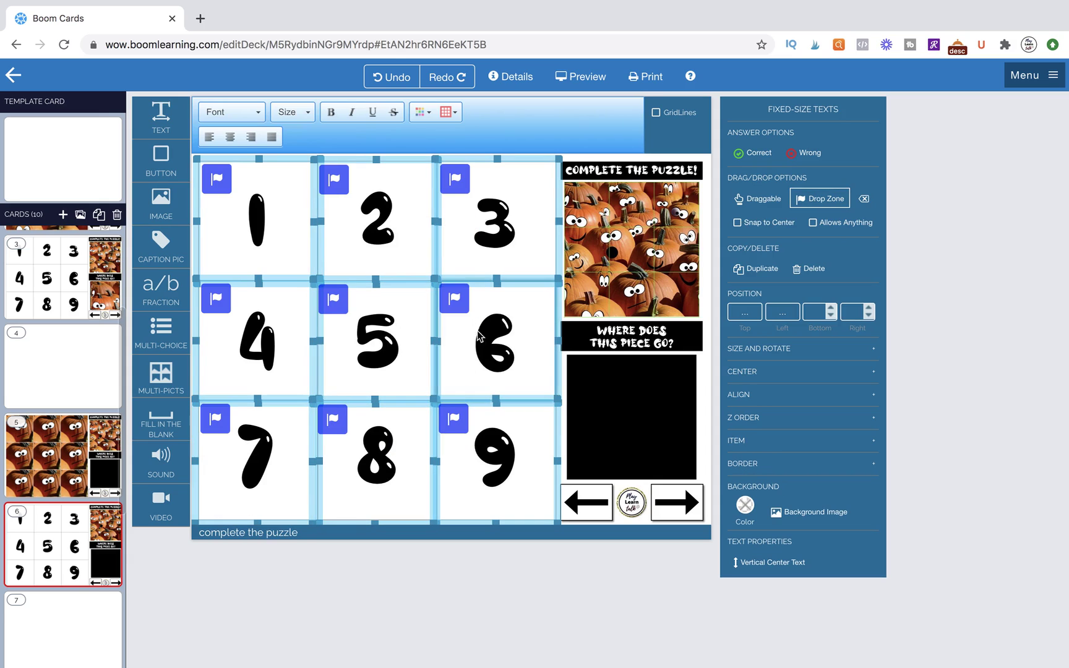
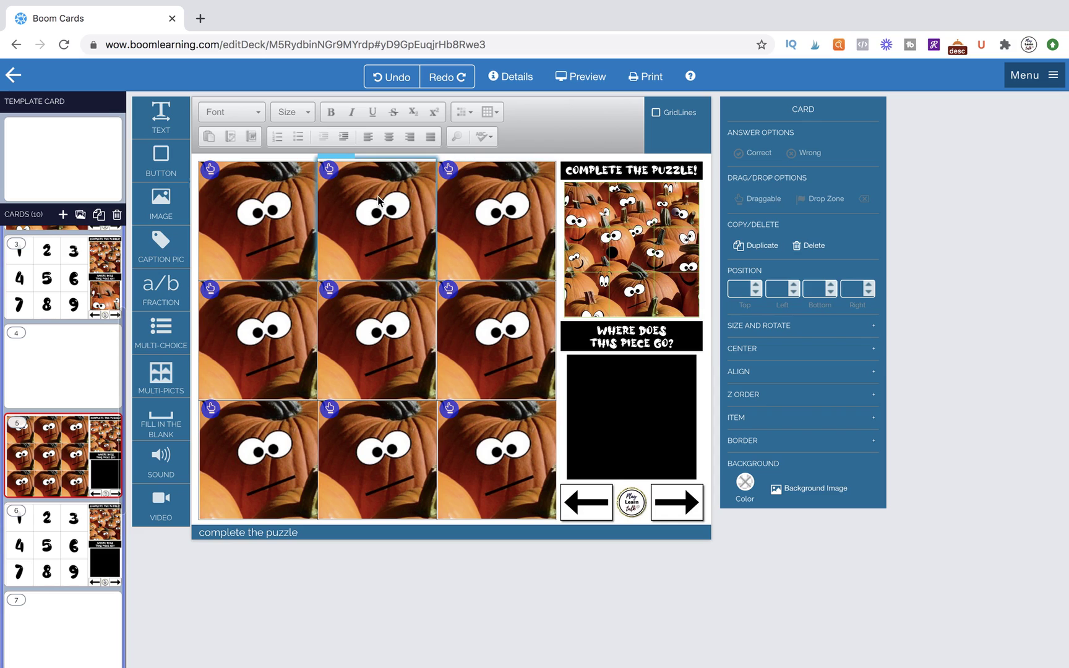
click(285, 212)
double_click(285, 212)
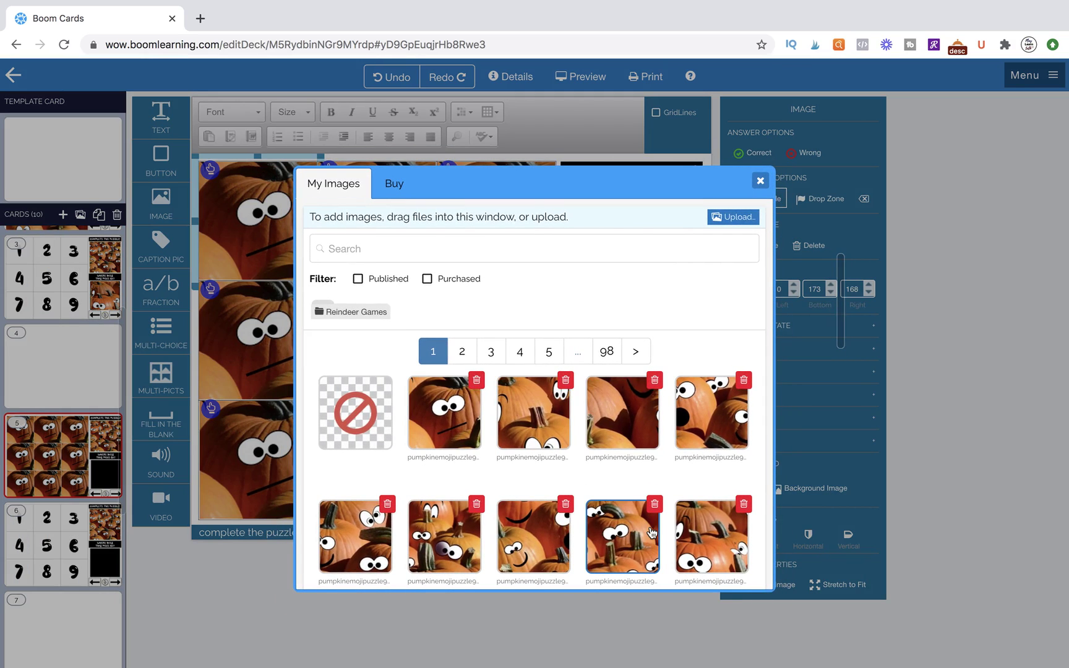
click(540, 443)
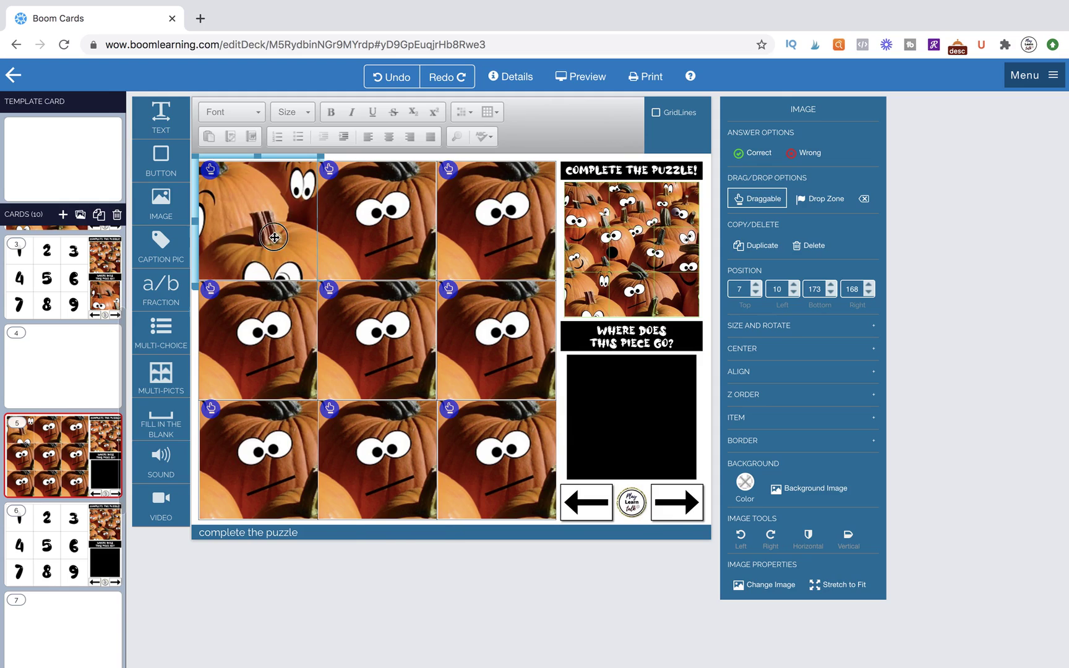
- Replace the draggable images in card 5's first row with the matching pumpkin puzzle pieces for squares 1, 2 and 3
double_click(274, 237)
scroll(701, 533, down, 1)
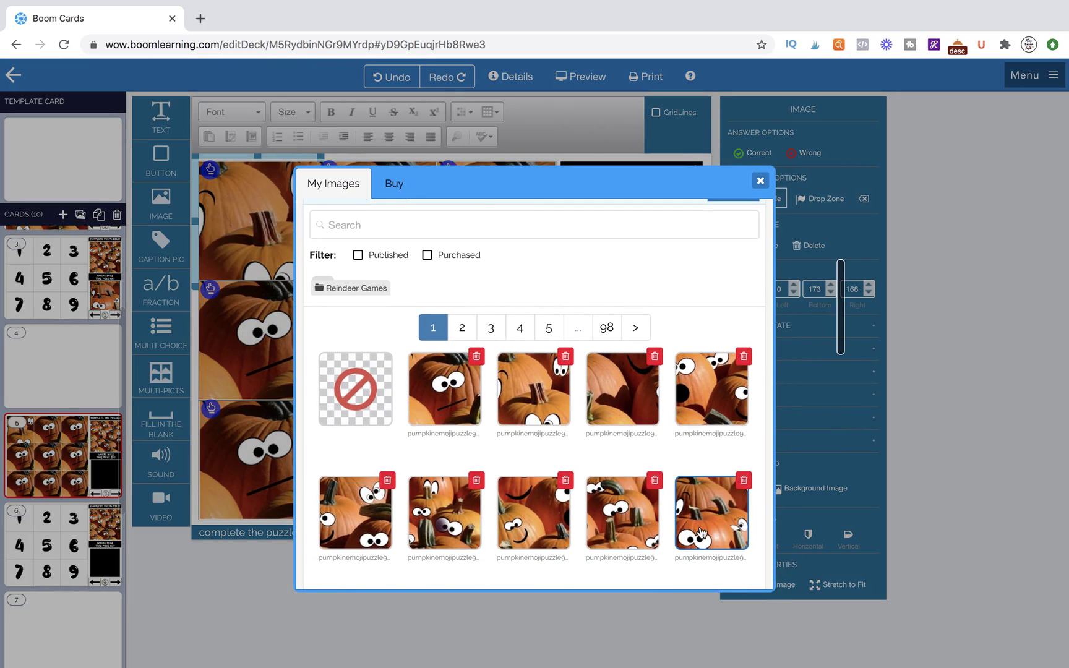
click(701, 533)
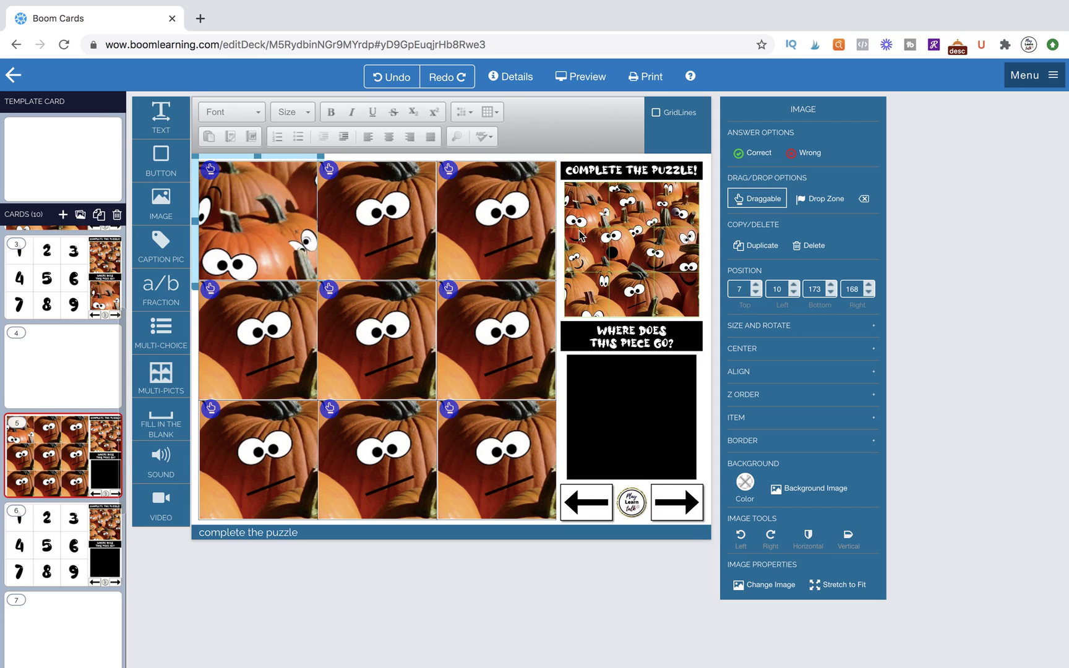
click(373, 229)
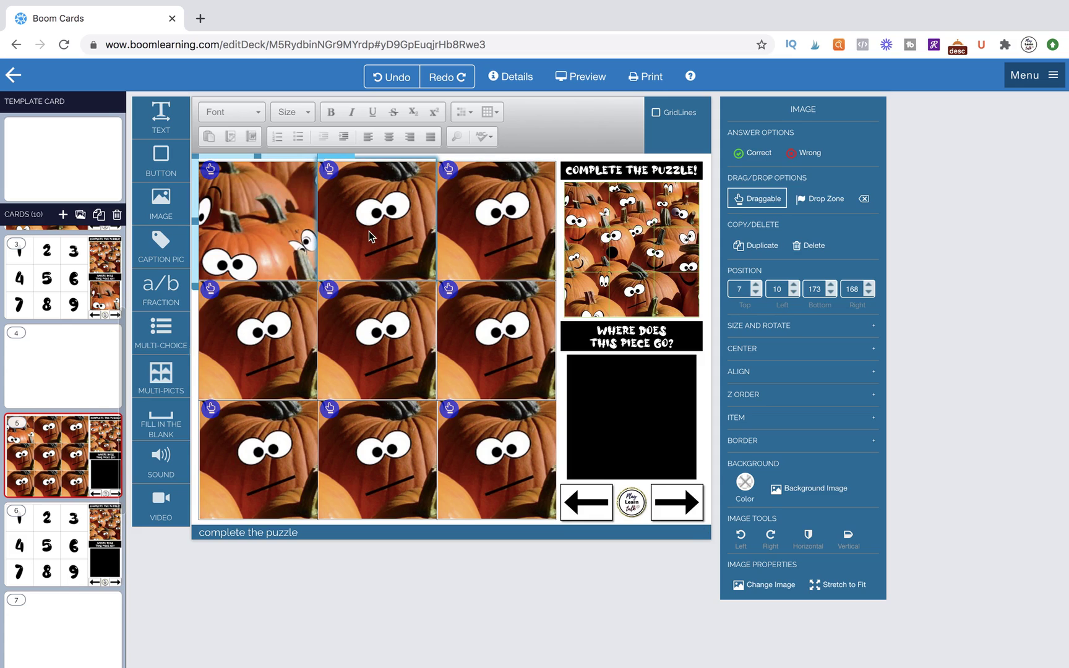
double_click(368, 231)
scroll(581, 470, down, 1)
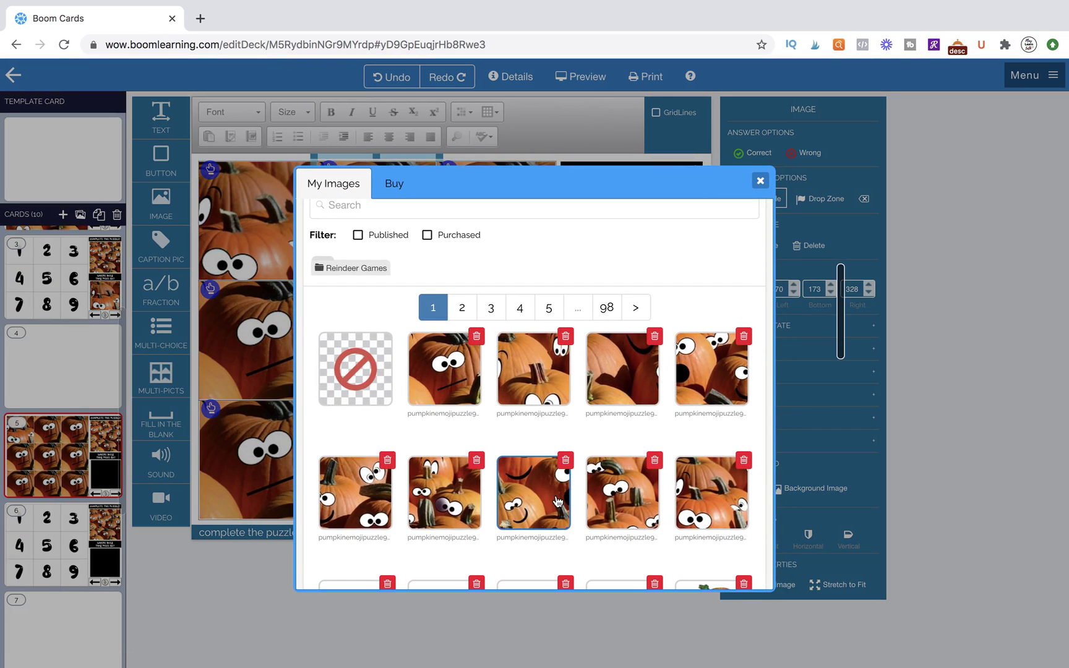
click(603, 502)
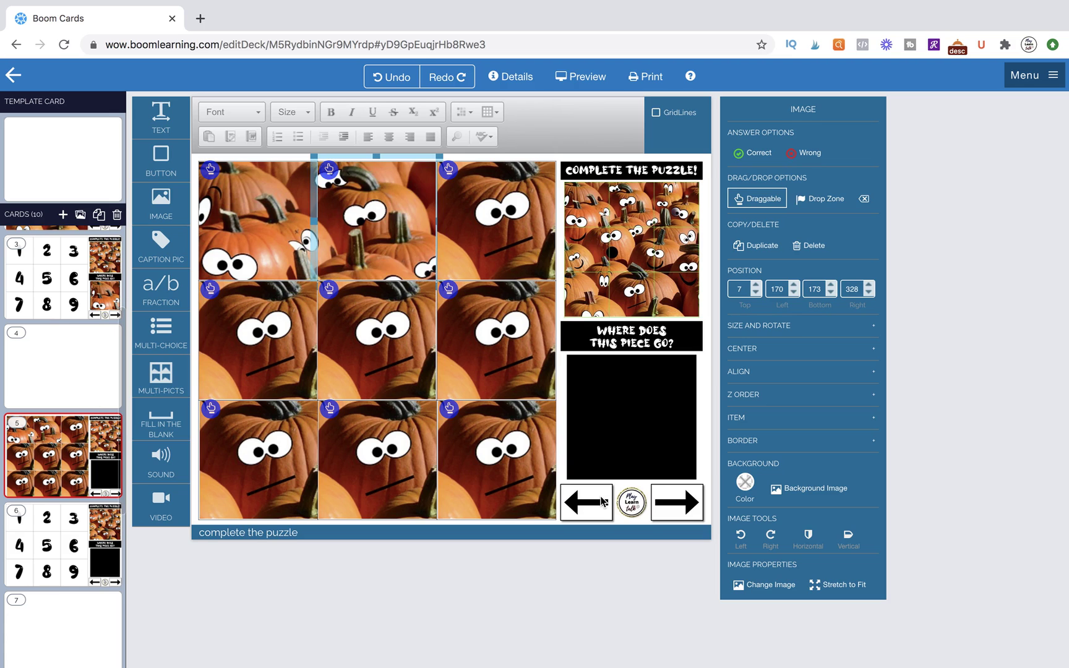
double_click(521, 223)
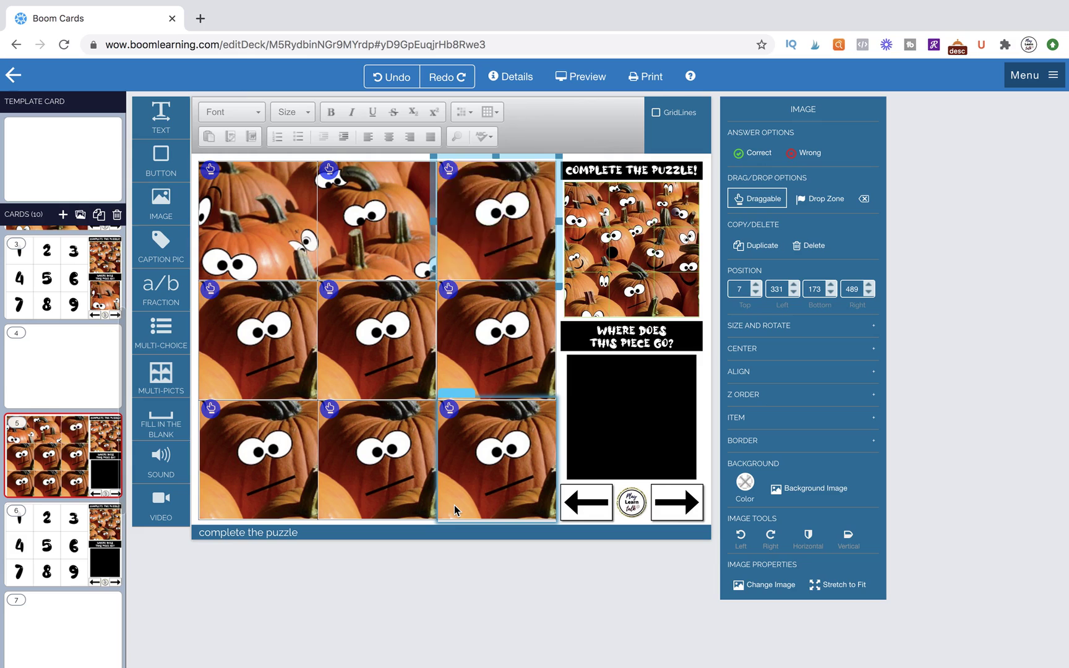
click(455, 511)
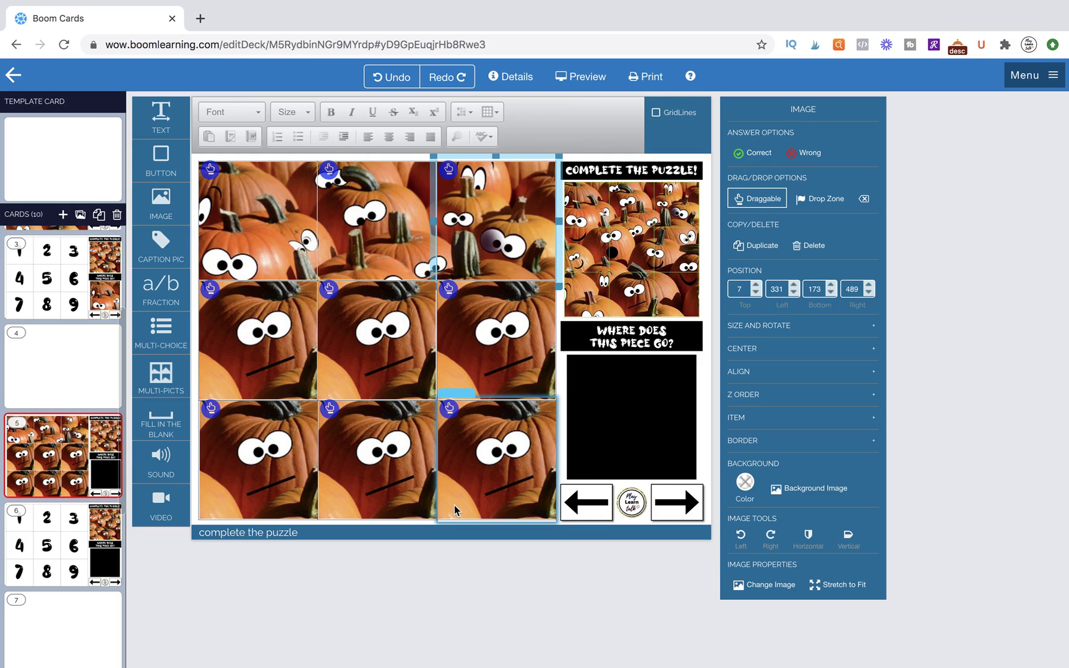
- Replace the three middle-row images on card 5 with the matching pumpkin puzzle pieces for squares 6, 5 and 4
double_click(495, 354)
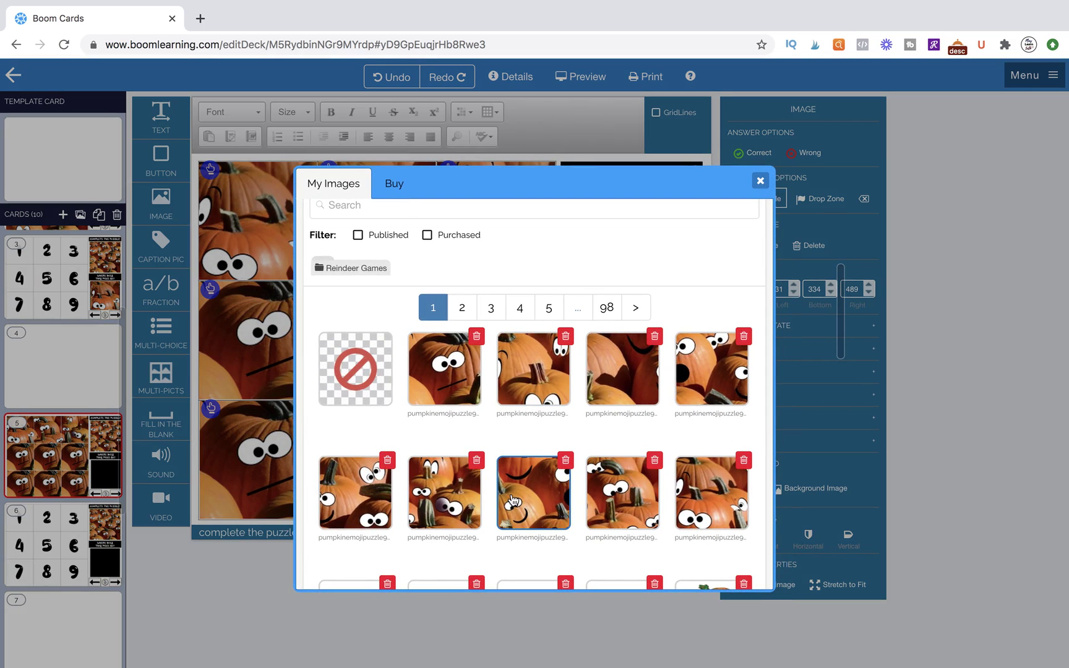
click(378, 500)
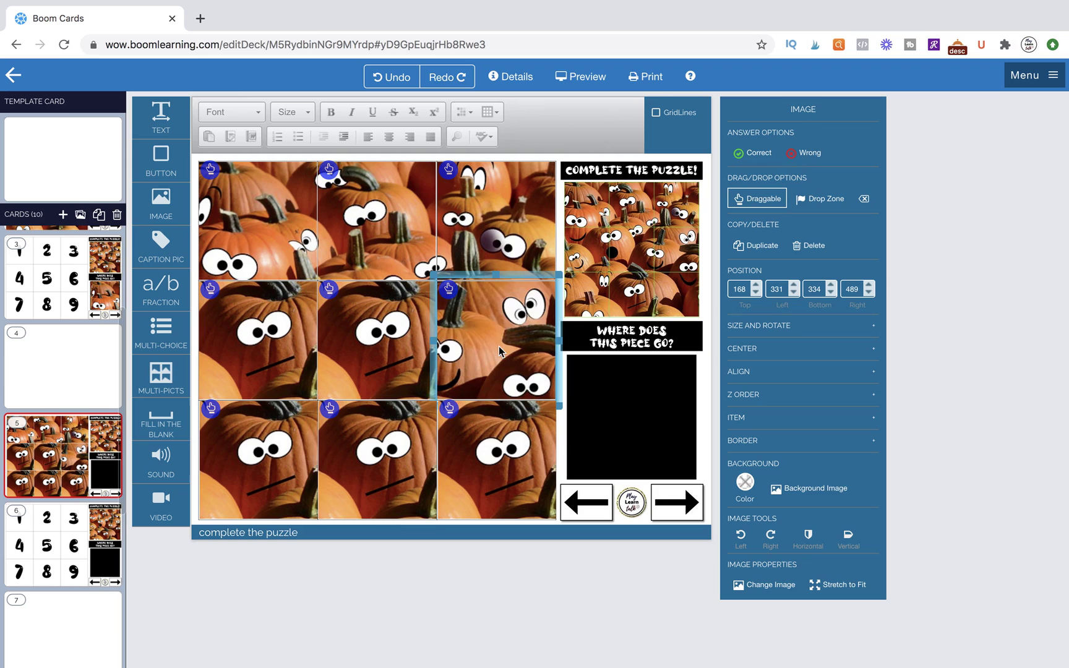
double_click(405, 348)
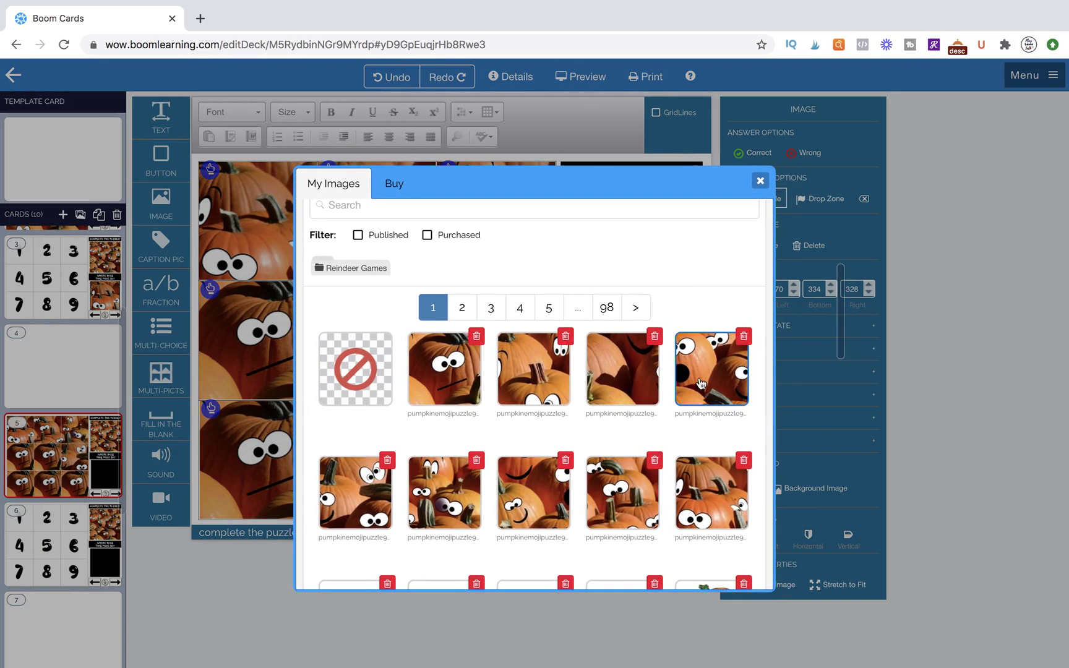
click(701, 383)
double_click(248, 340)
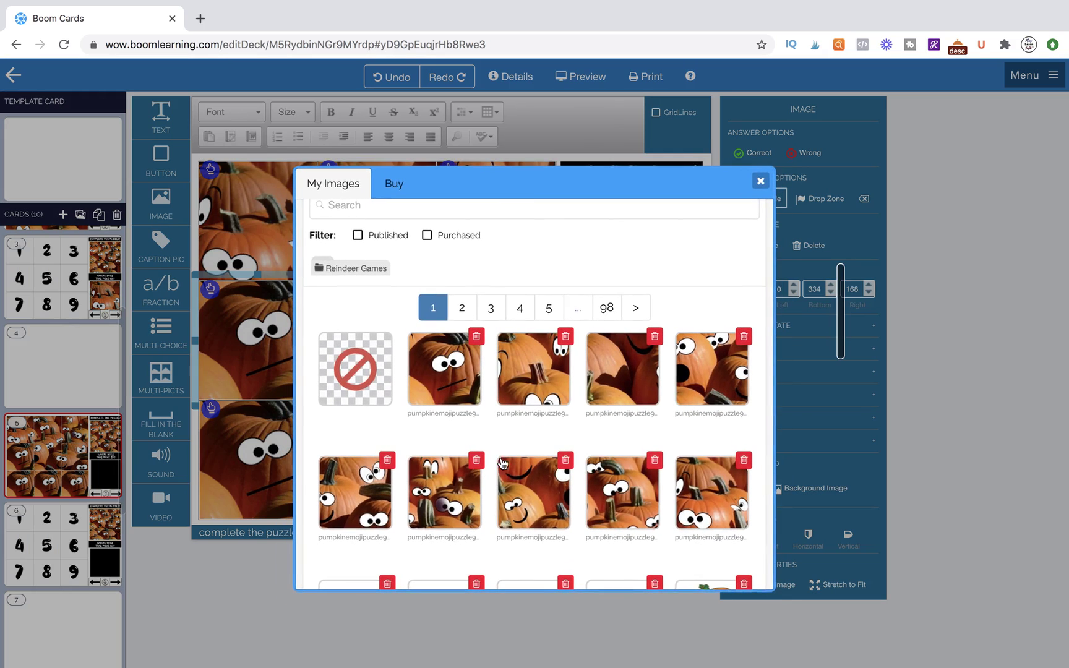
scroll(531, 506, down, 1)
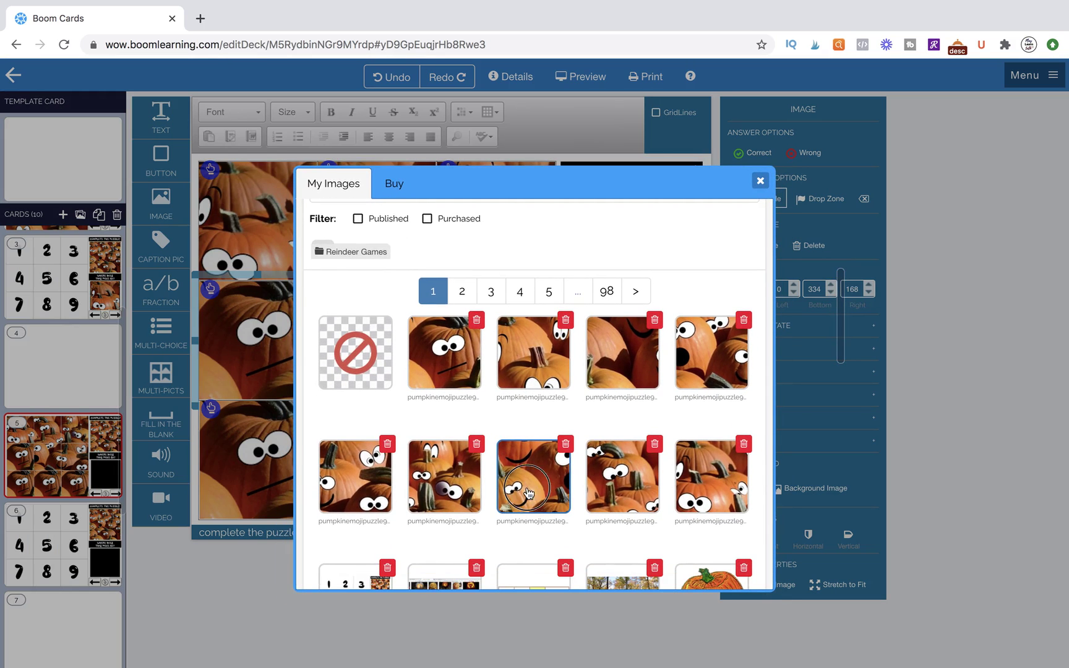
click(528, 493)
- Replace the images in squares 7 and 9 on card 5 with their matching pumpkin puzzle pieces
click(293, 460)
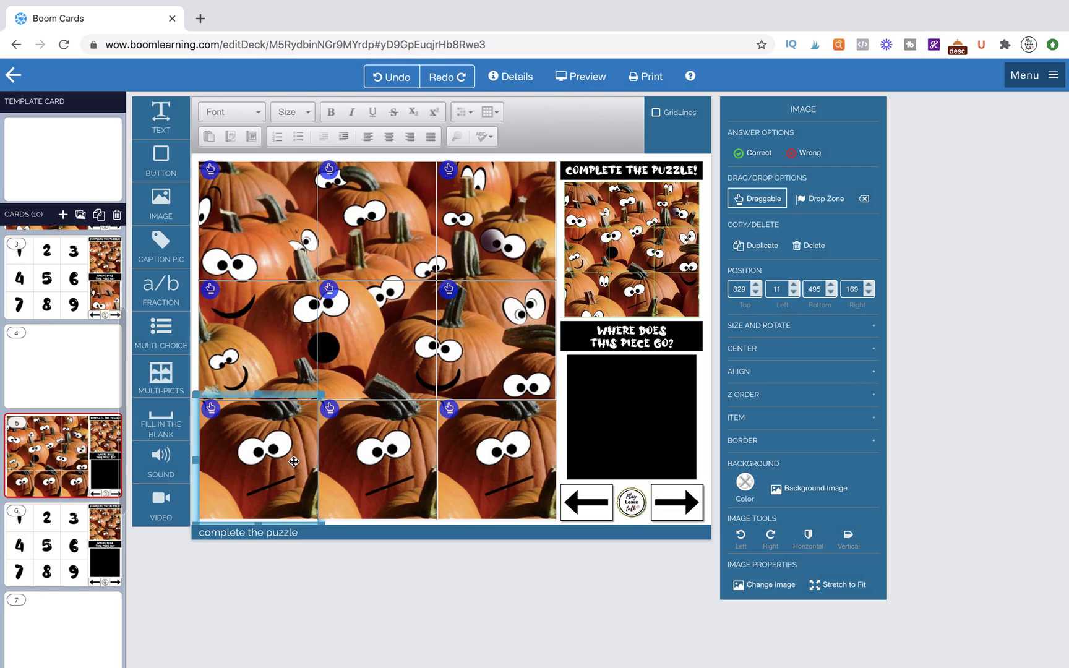
double_click(293, 460)
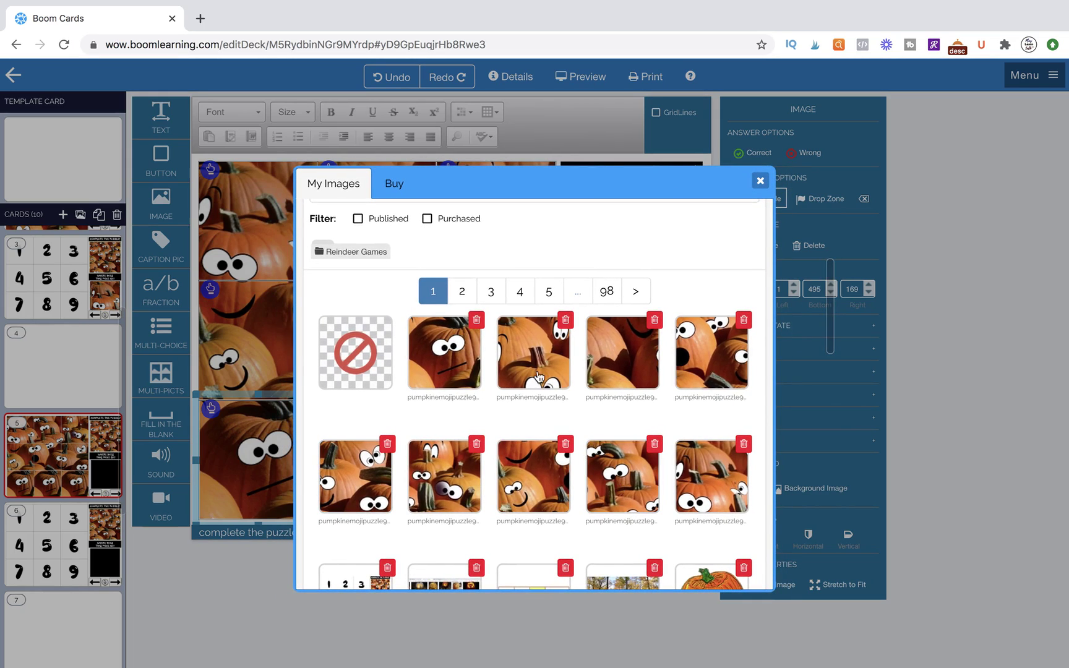
click(539, 376)
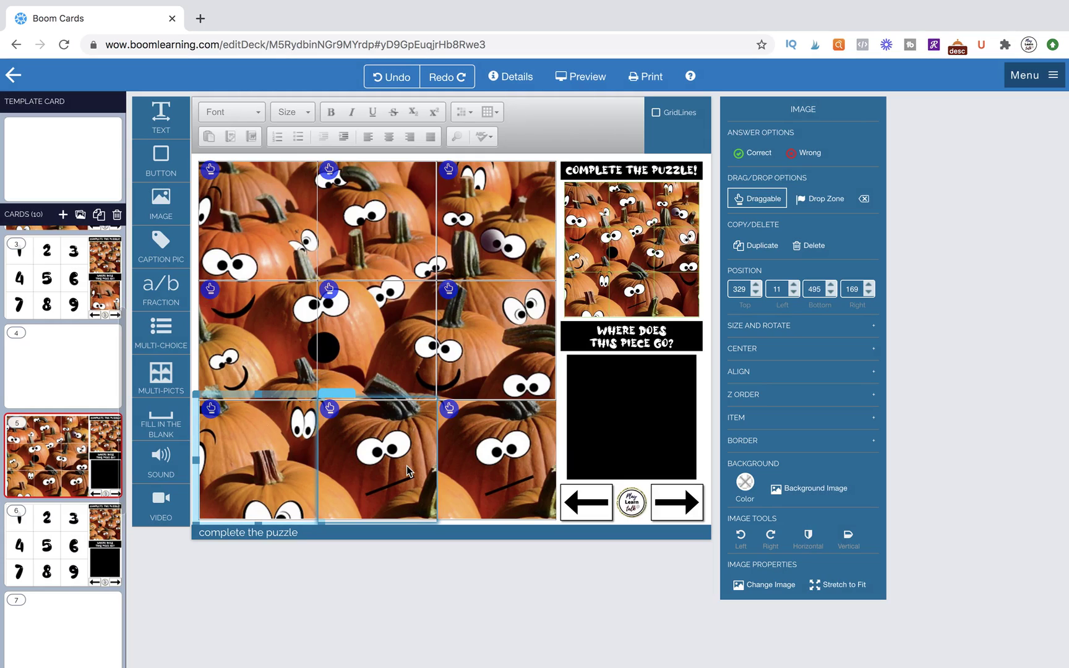
click(519, 470)
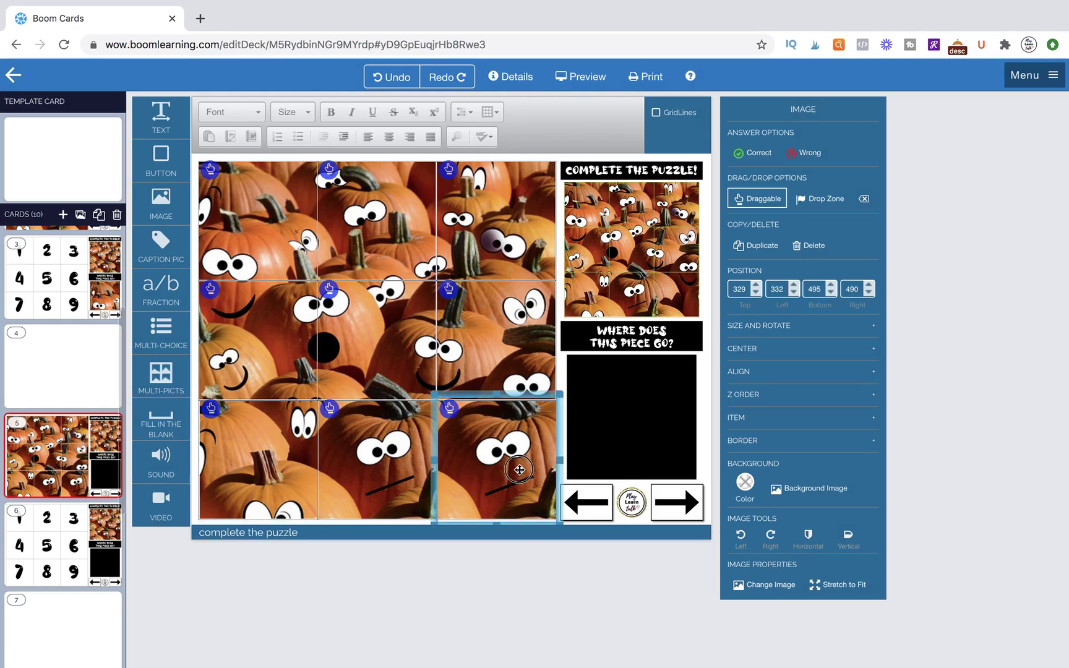
double_click(519, 470)
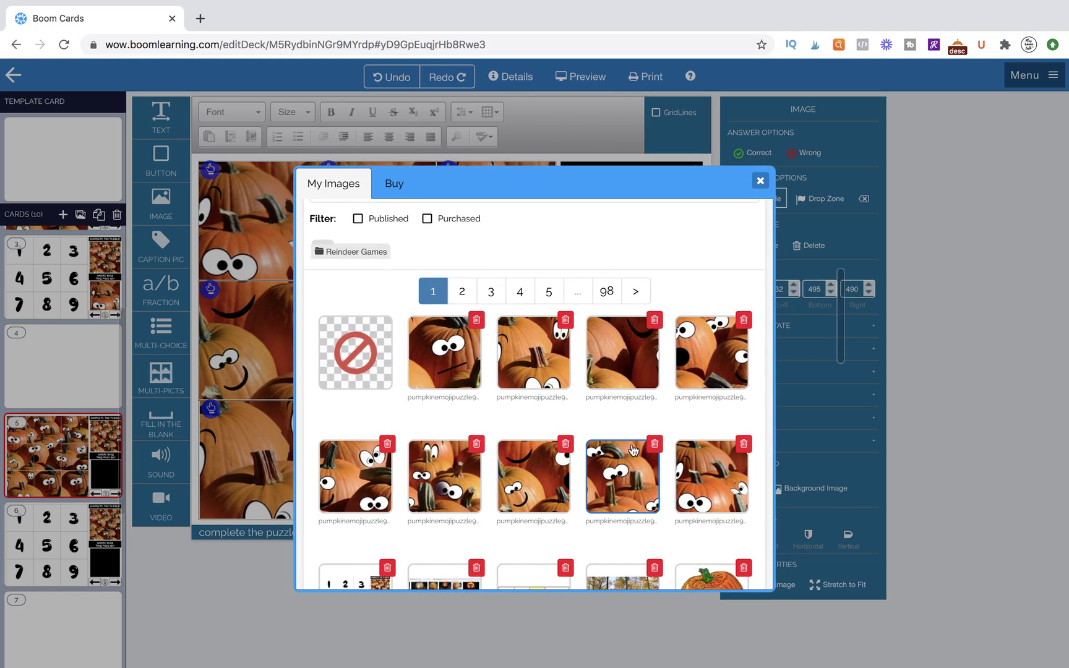
scroll(632, 450, down, 3)
scroll(632, 448, up, 2)
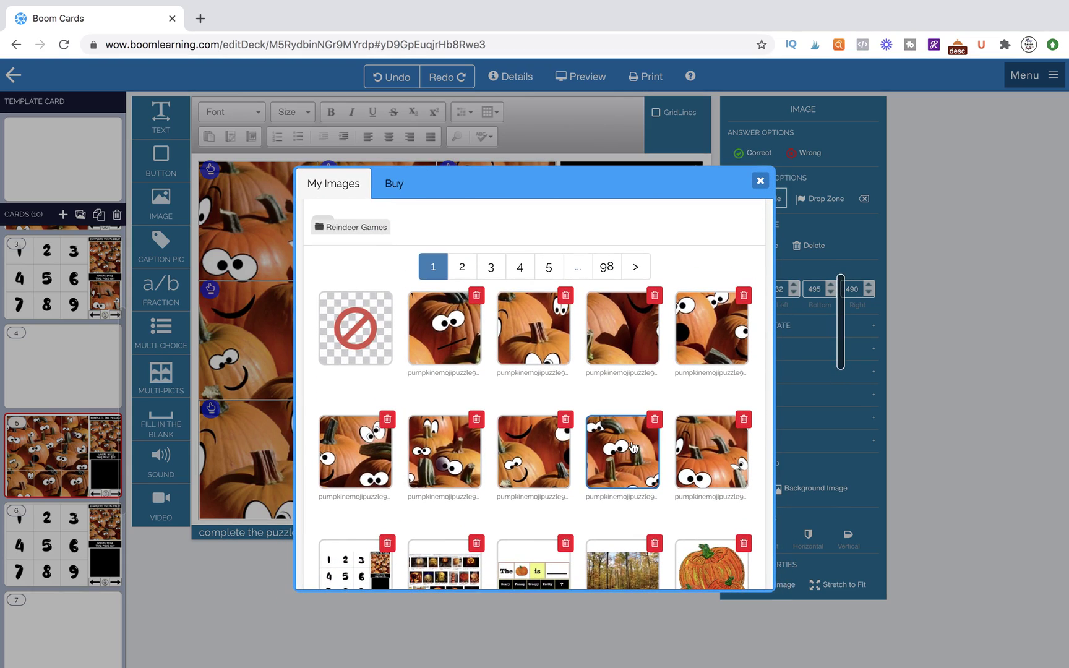
click(621, 344)
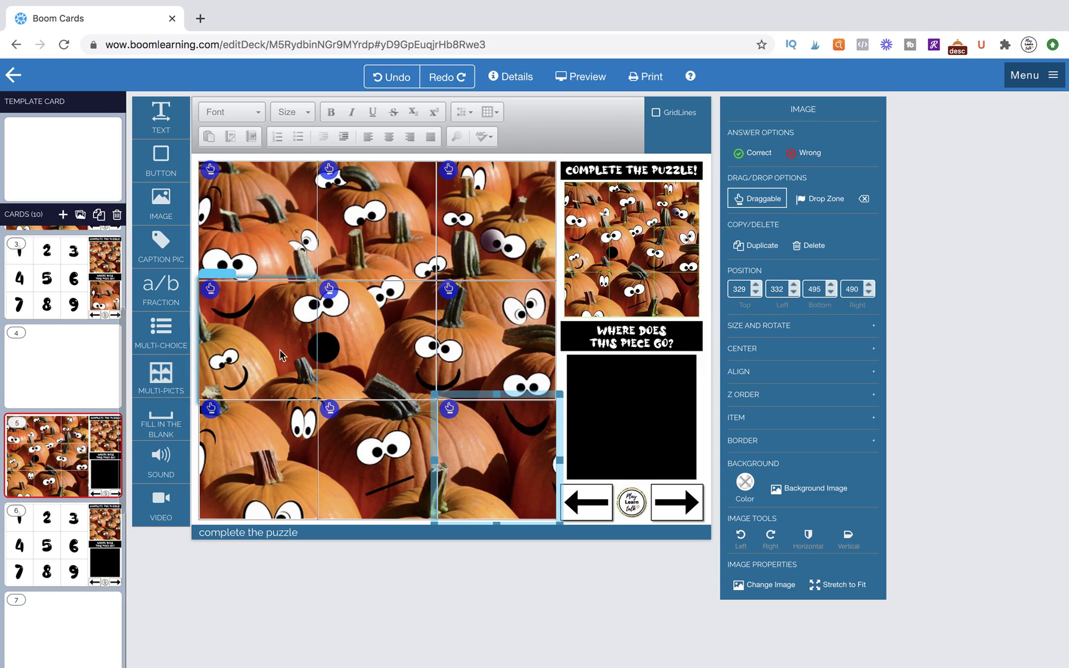
- Duplicate the completed pumpkin puzzle card 5 and move one copy directly after card 3, ahead of the blank card
click(47, 457)
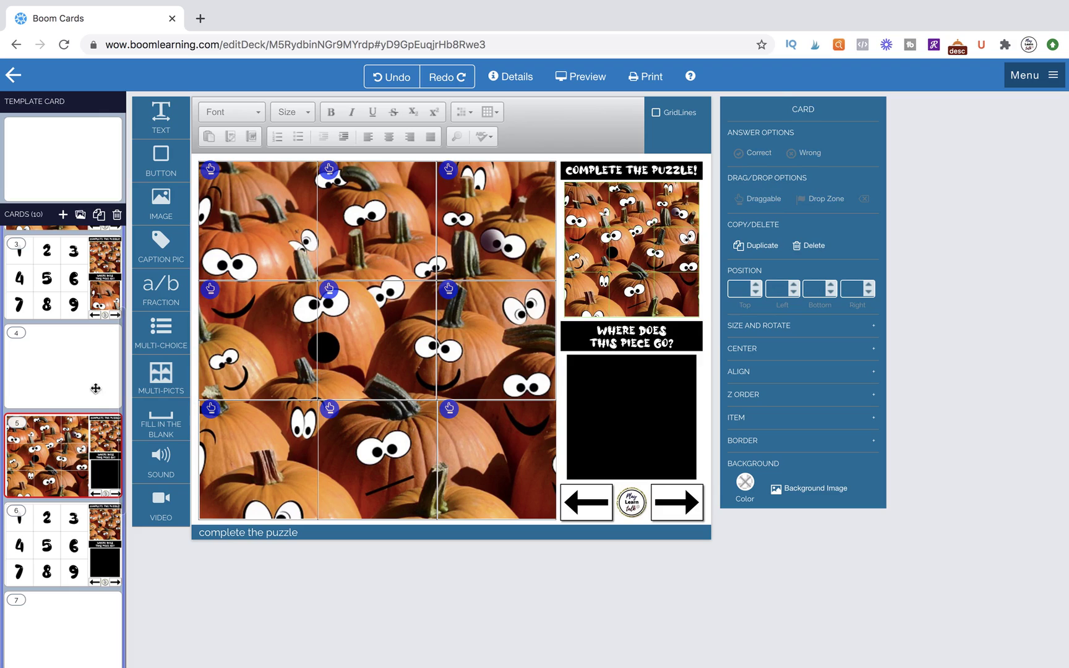
click(101, 220)
drag(76, 465, 75, 384)
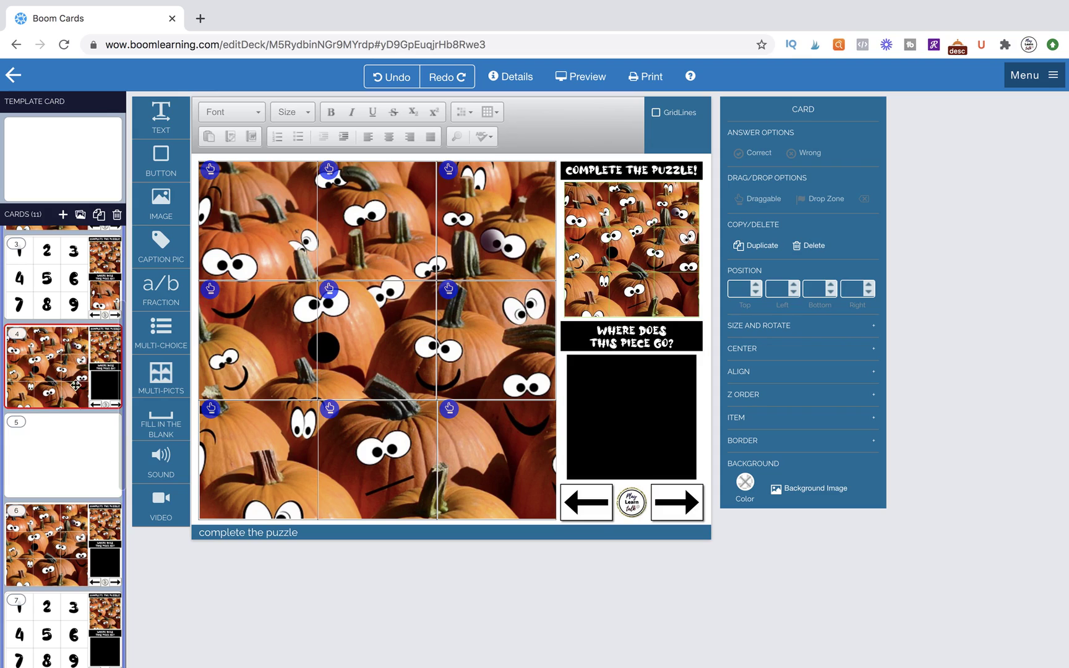
- On card 6, move the square 3 pumpkin piece onto the black area under "Where does this piece go?", at about top 273, left 515
scroll(67, 522, down, 2)
click(64, 506)
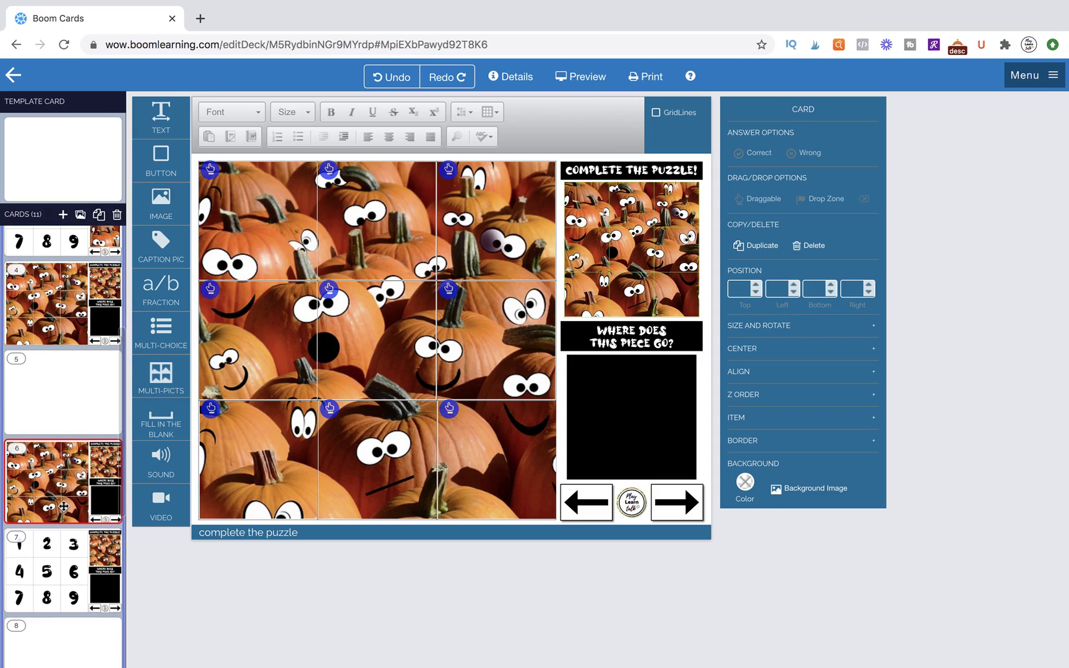
click(260, 235)
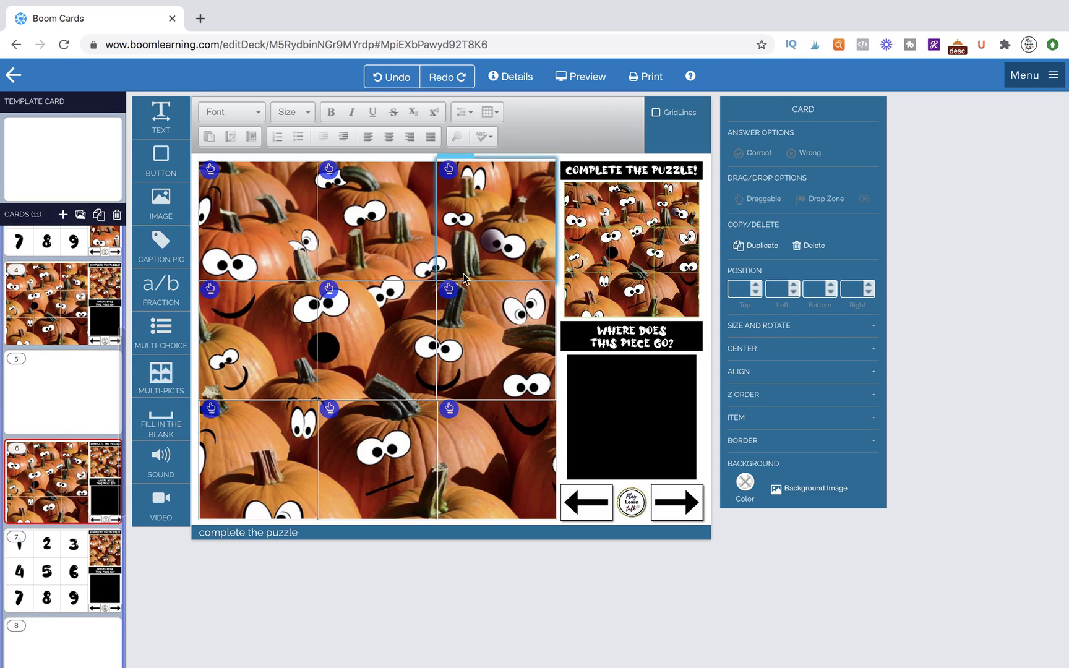
click(487, 217)
drag(487, 212, 623, 412)
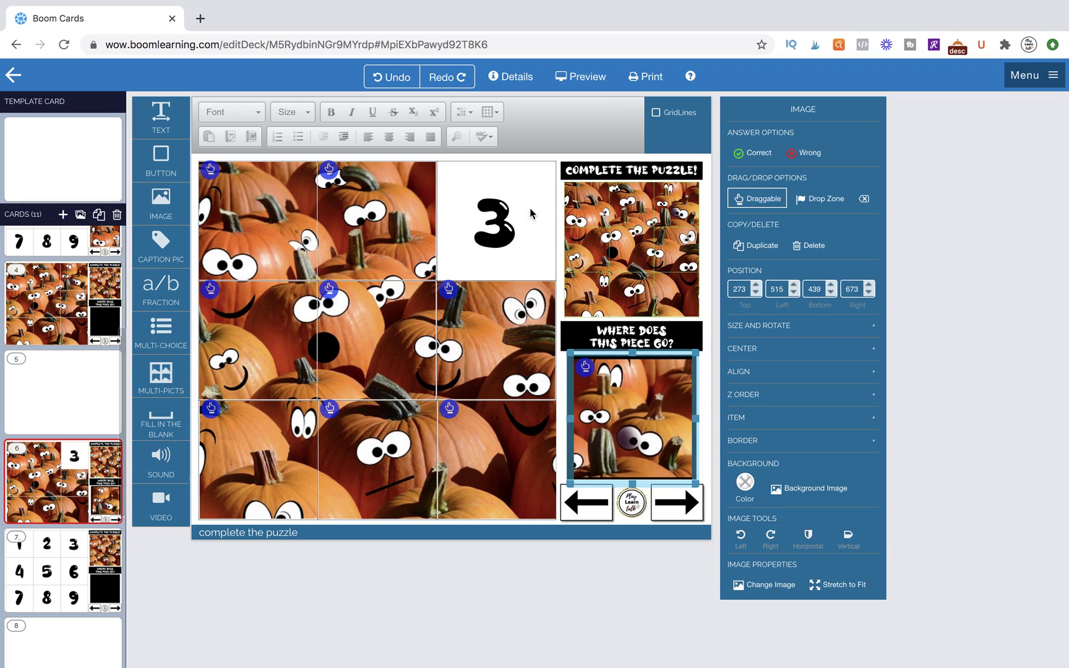
- Transfer the square 3 drop zone from card 7 to card 6 and link it to the square 3 pumpkin piece
click(68, 569)
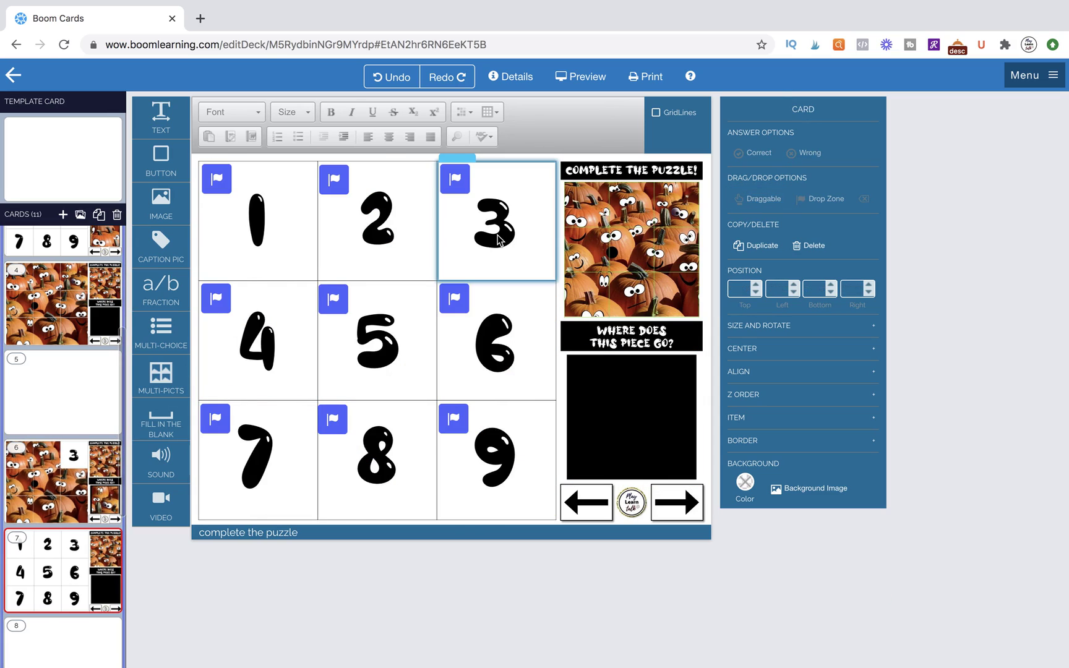
click(465, 160)
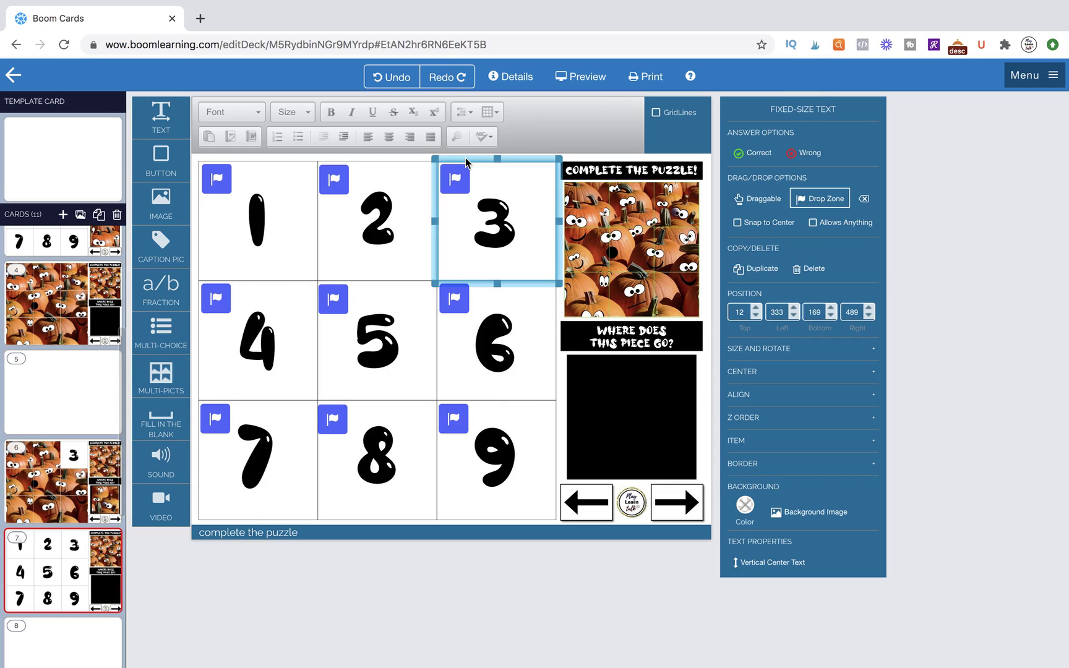
click(466, 162)
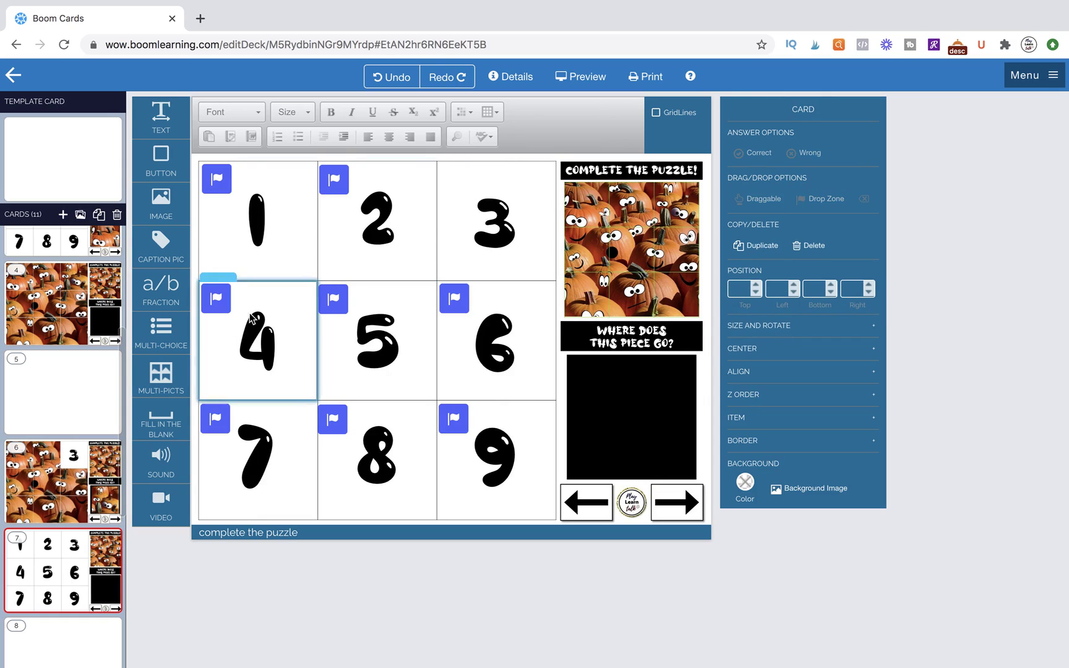
click(80, 473)
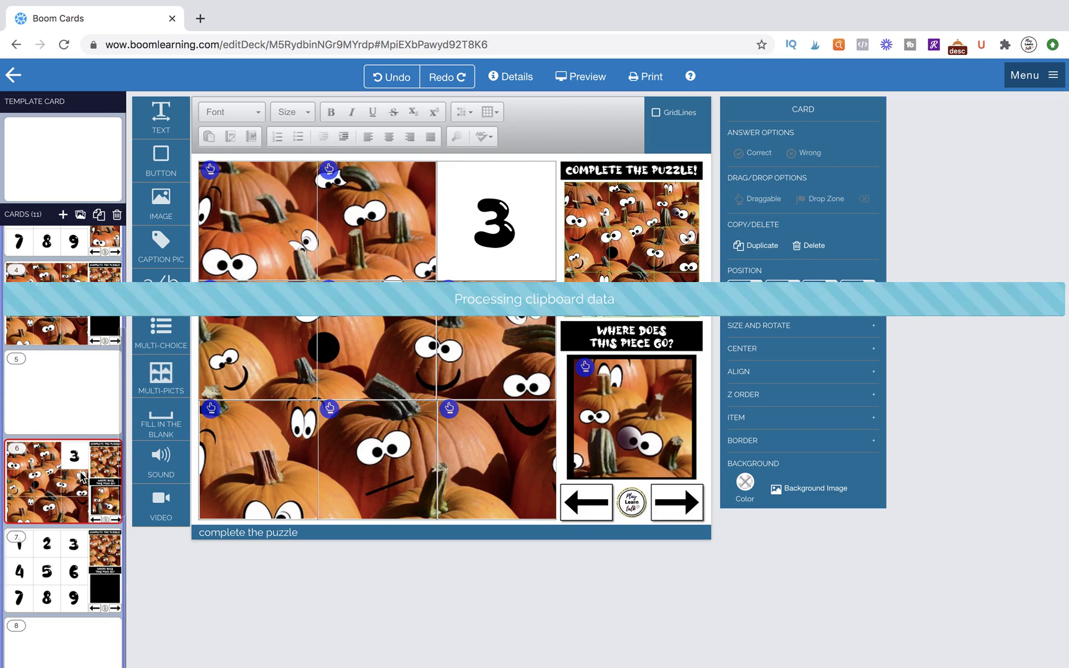
click(495, 247)
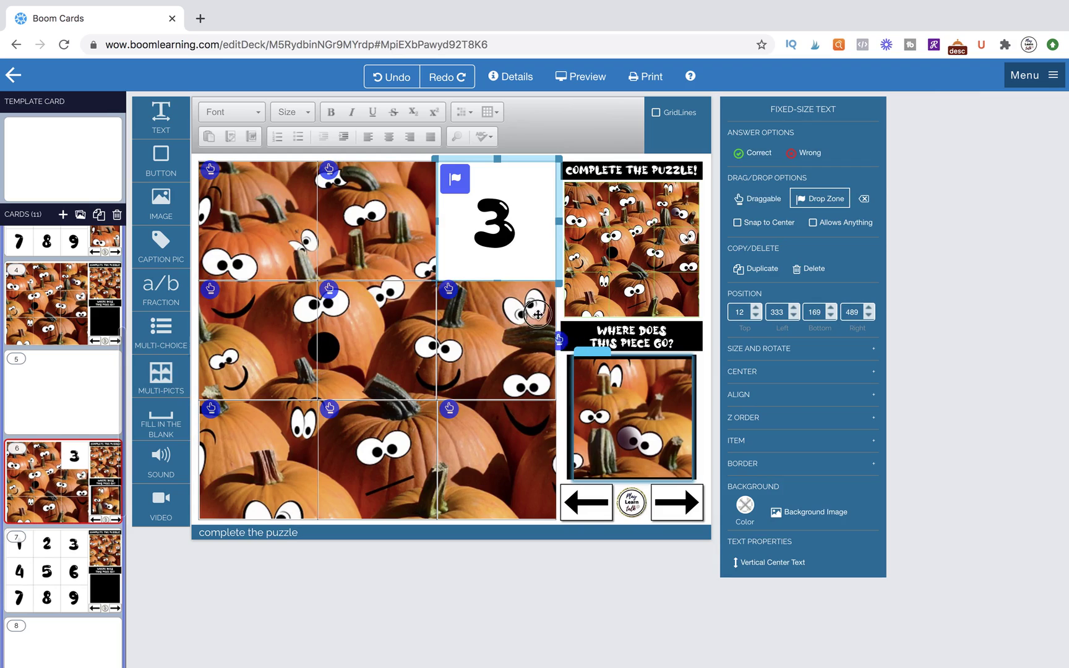
drag(455, 188, 639, 367)
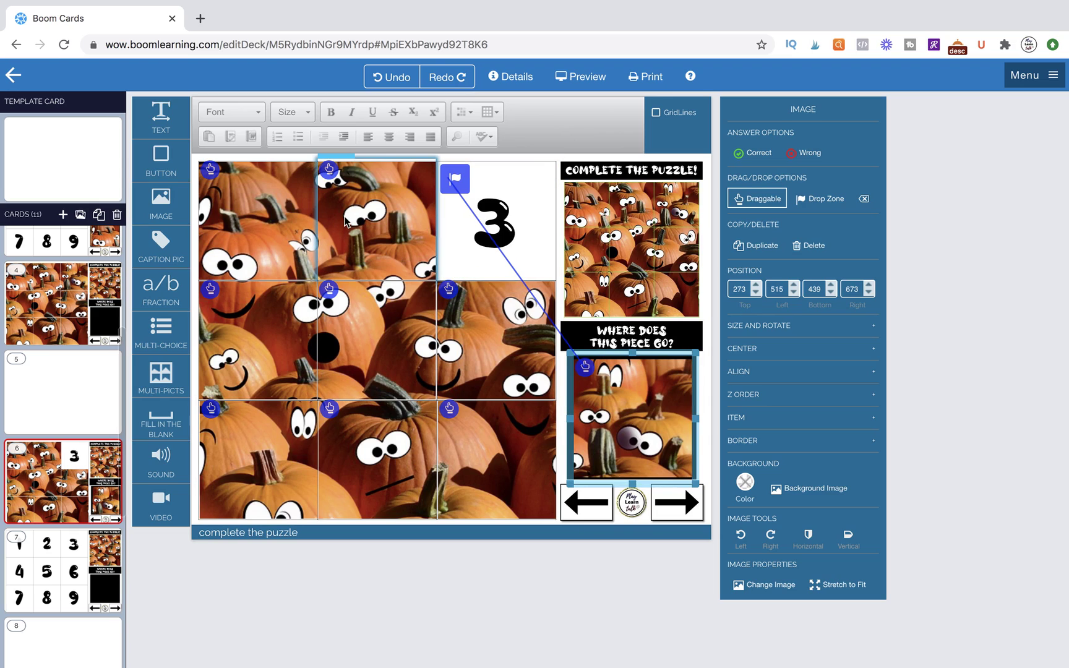
- Link the square 2 piece on card 6 to its drop zone cut from card 7, stacking the piece at about top 274, left 512
drag(344, 217, 598, 250)
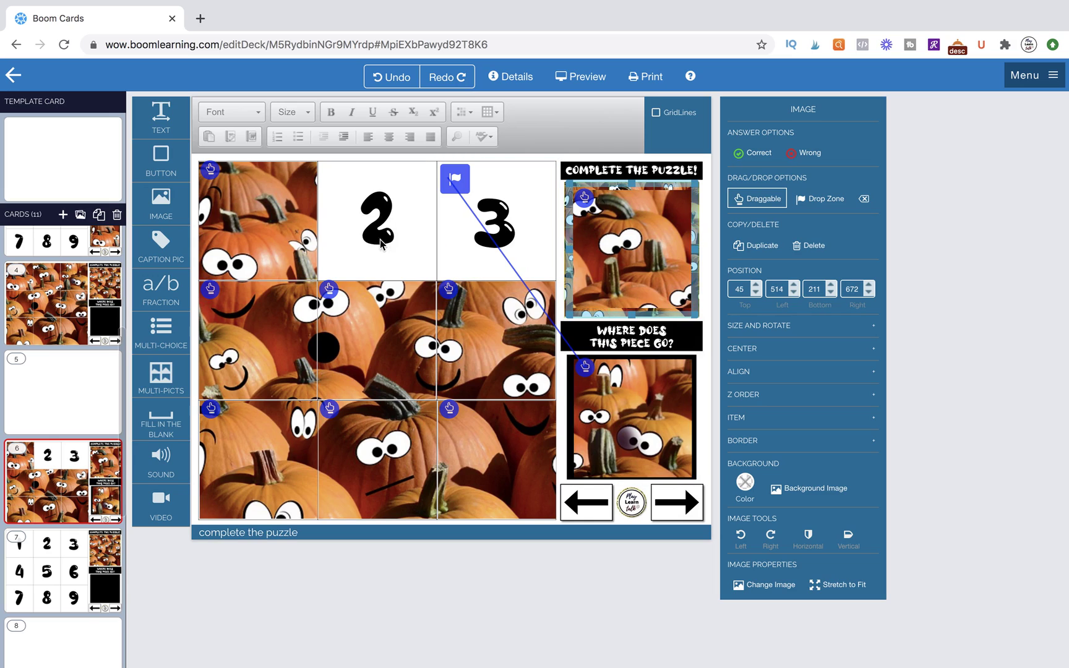
key(Down)
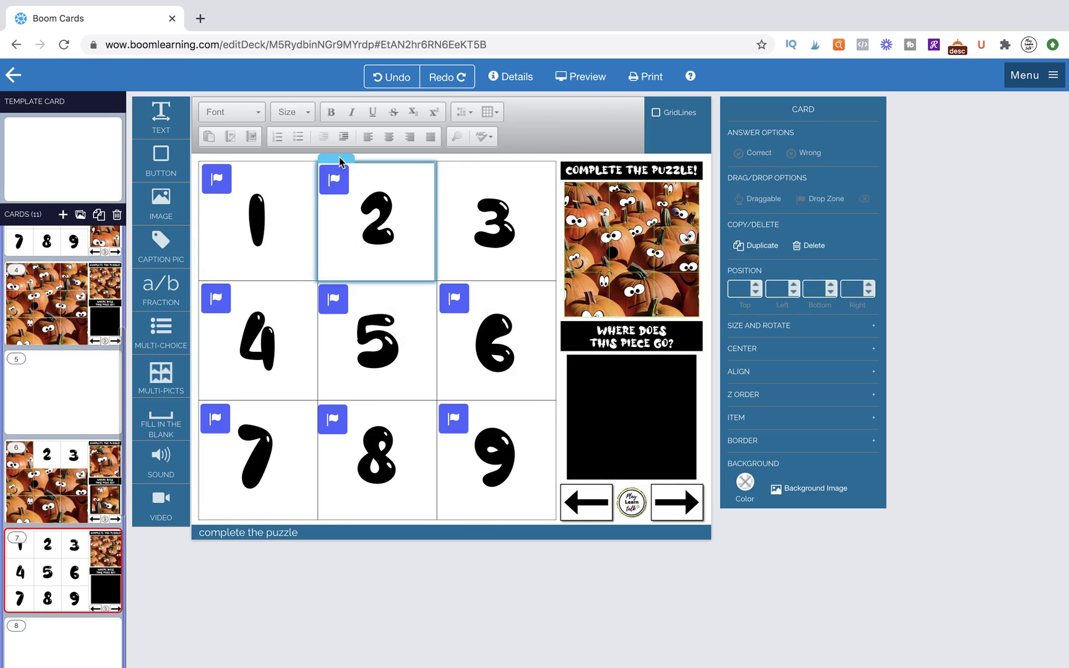
click(339, 162)
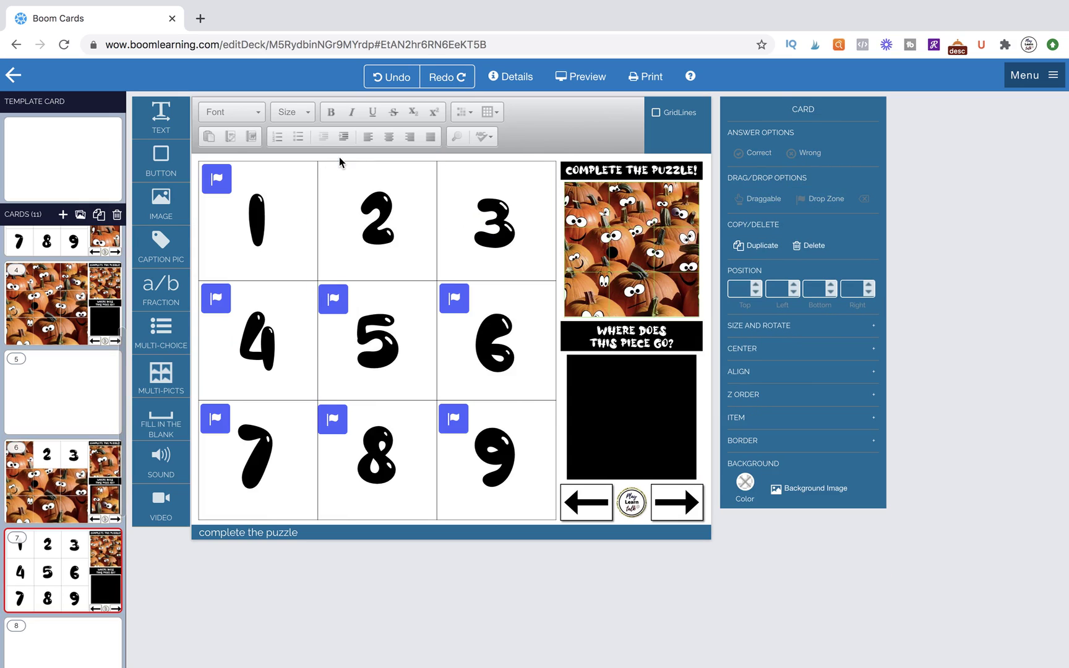
click(92, 478)
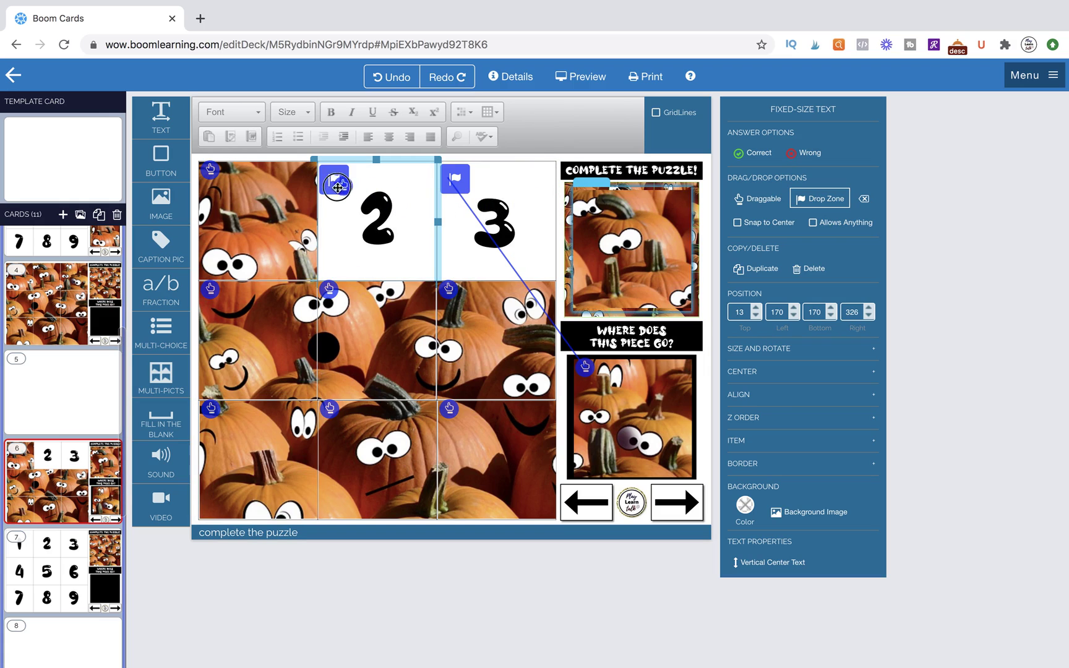
drag(338, 187, 637, 395)
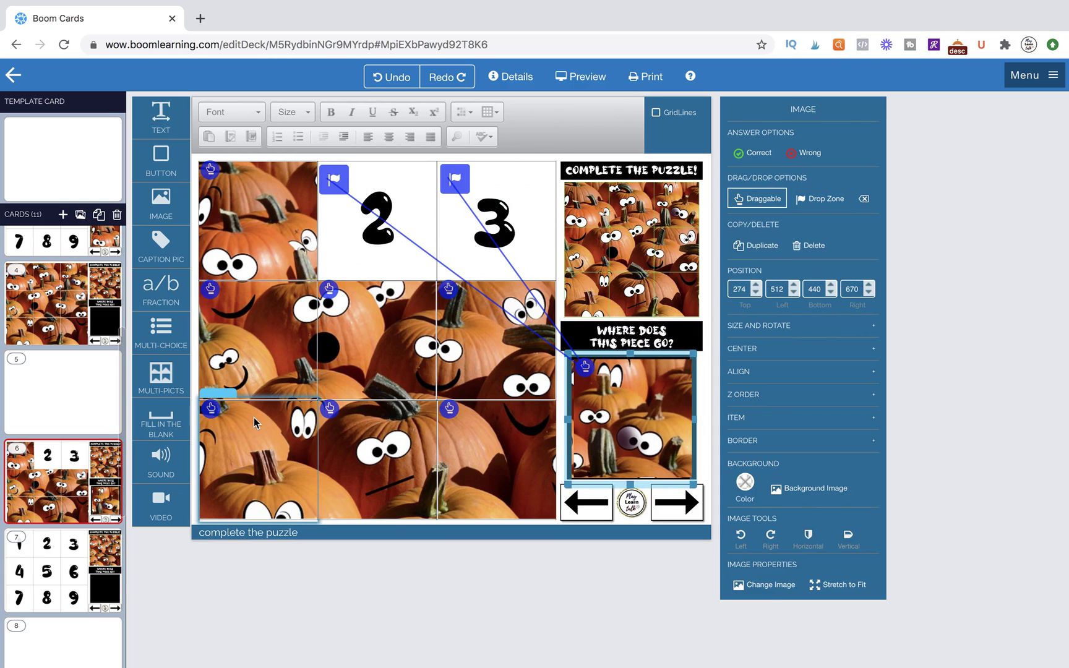
- Move the square 7 piece on card 6 over the completed-puzzle picture and bring the square 7 drop zone over from card 7
drag(254, 448, 621, 240)
click(47, 572)
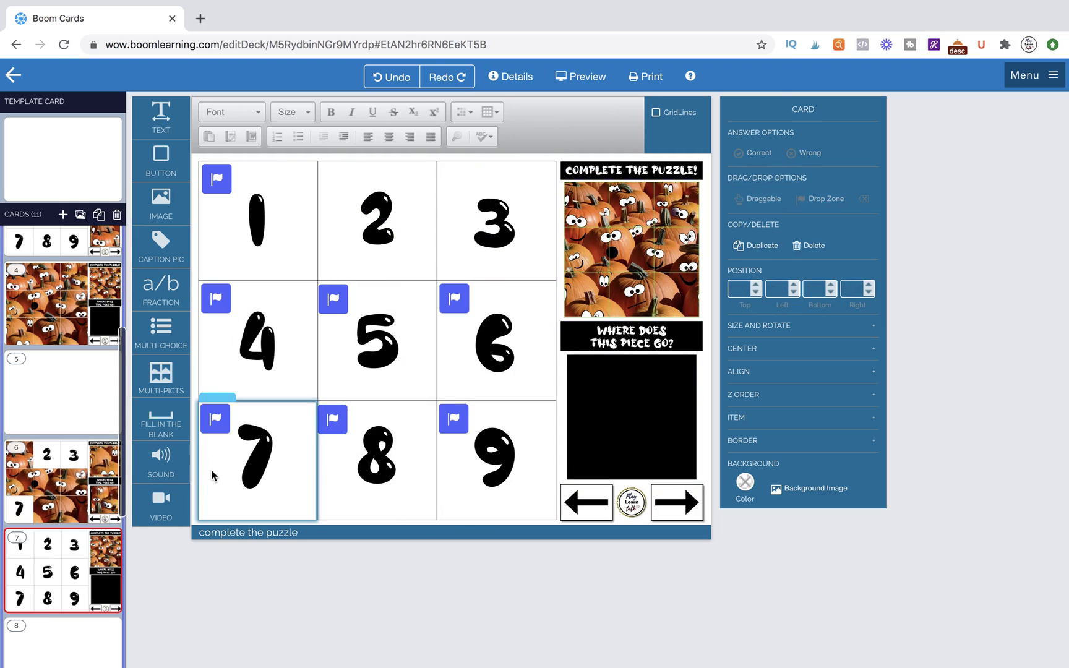
click(224, 402)
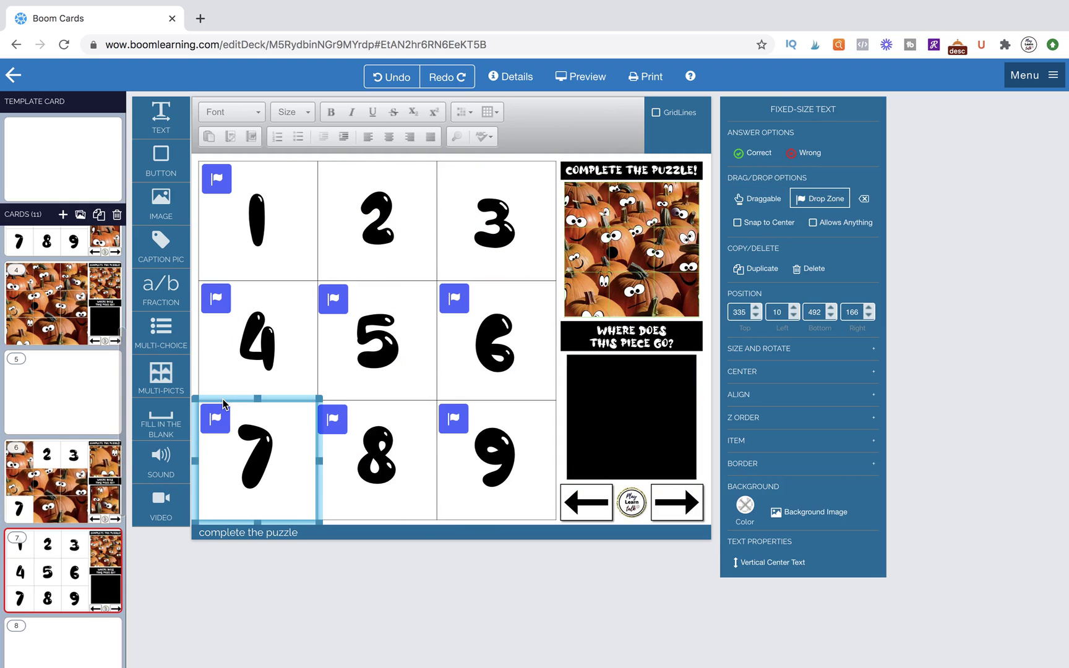
click(79, 485)
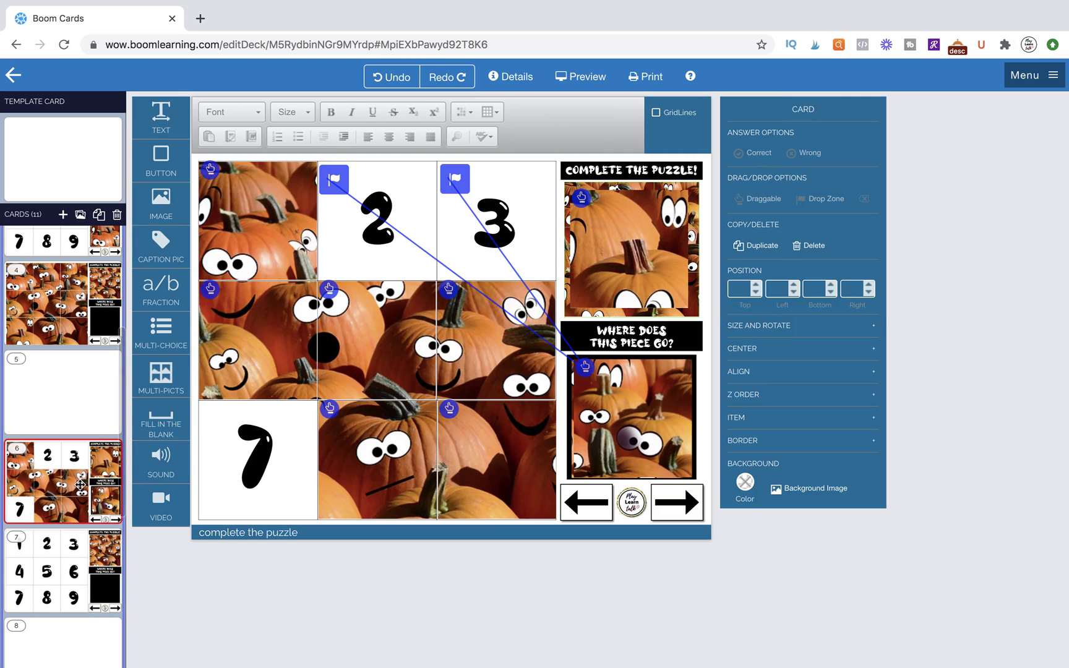
click(224, 402)
- Link the square 7 piece to its drop zone and stack it on the black area at about top 272, left 515
drag(580, 198, 279, 380)
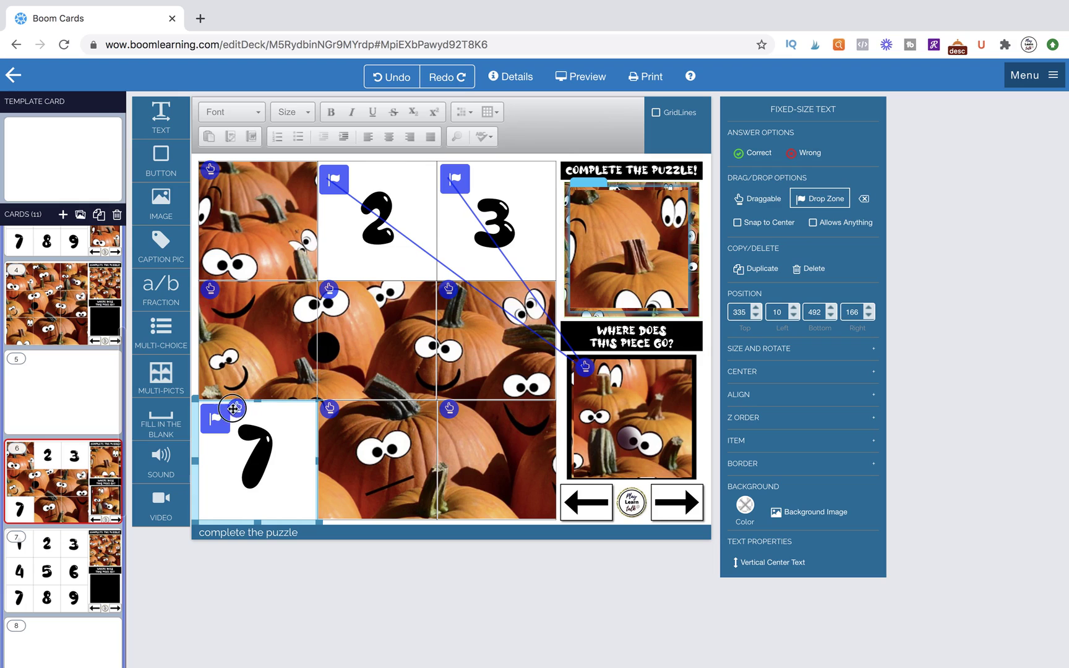
drag(219, 415, 217, 417)
drag(640, 225, 645, 402)
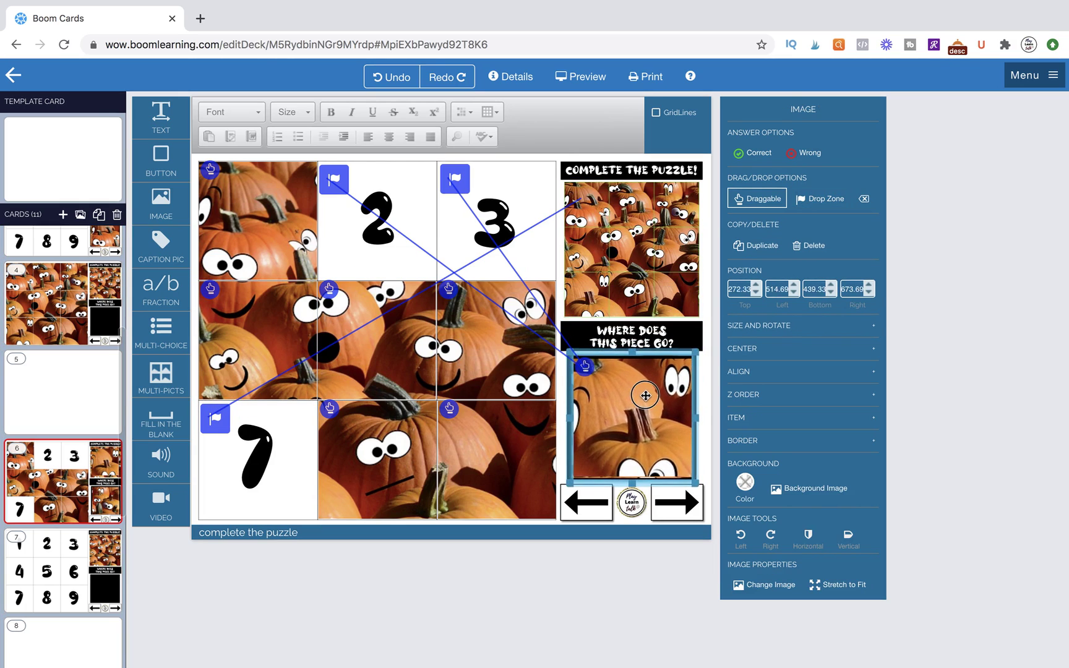
click(318, 460)
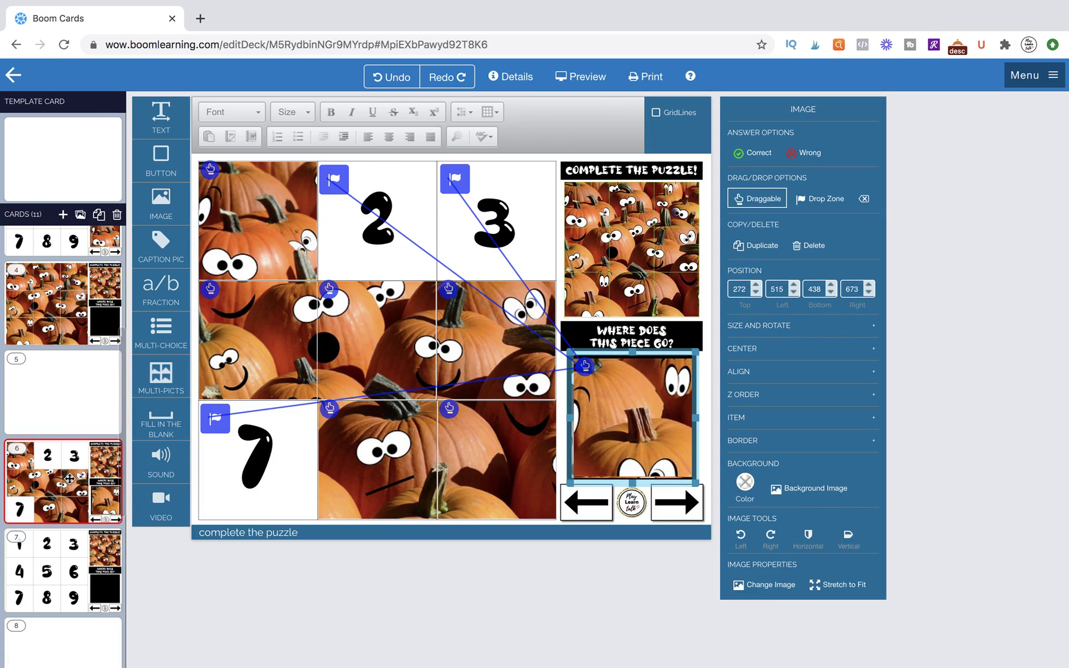
- Move the square 4 piece on card 6 to about top 47, left 512, and bring the square 4 drop zone over from card 7
click(228, 365)
drag(253, 347, 642, 256)
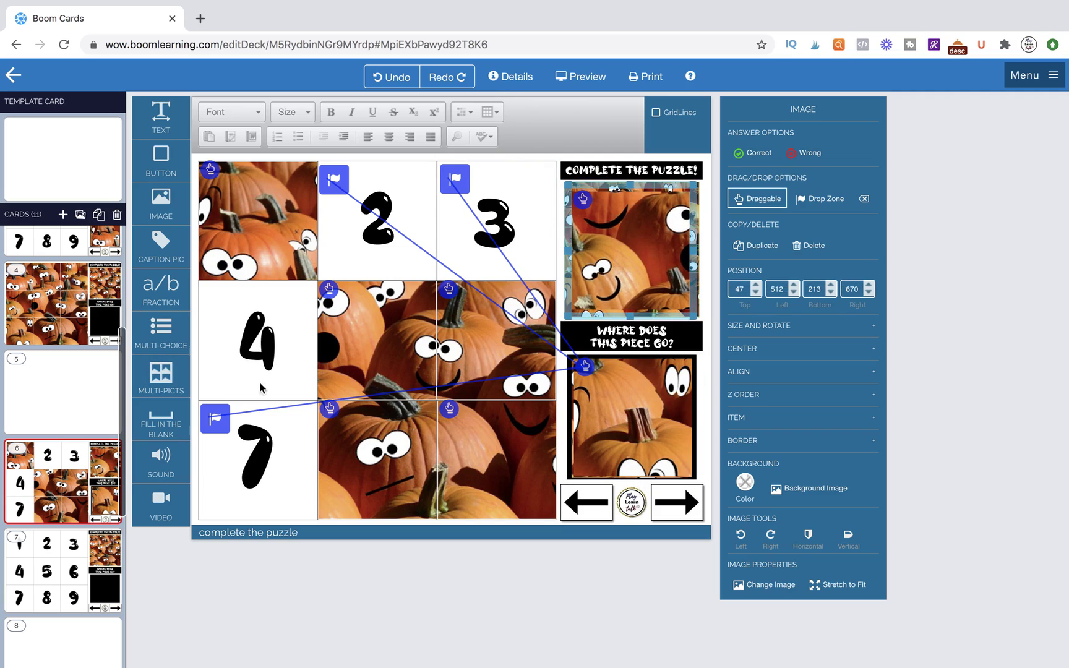
click(49, 591)
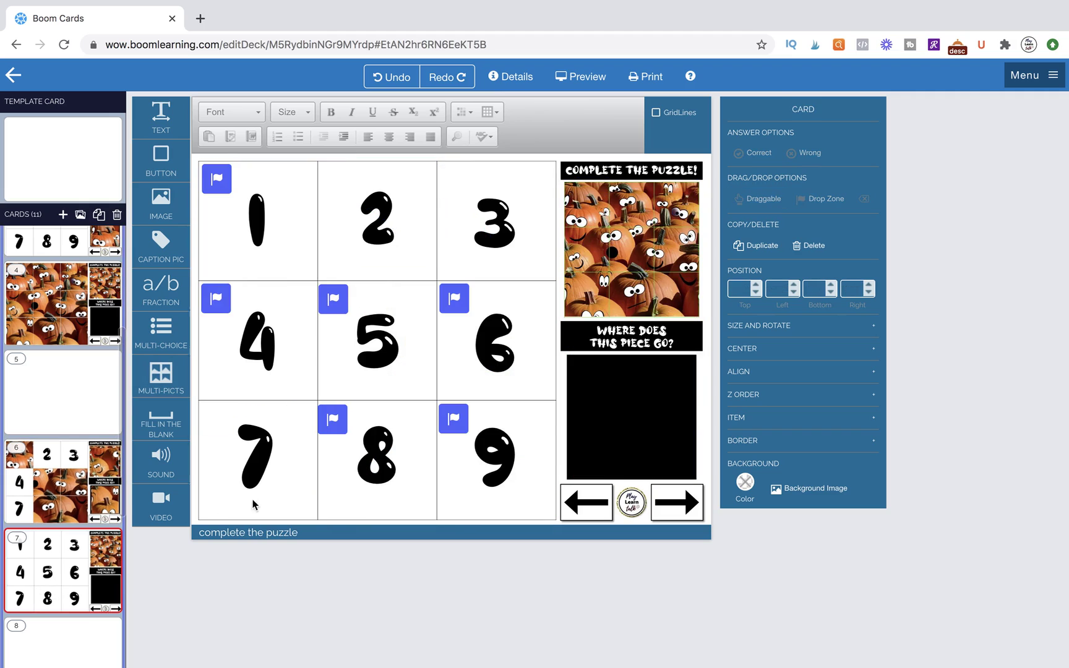
click(223, 284)
key(Delete)
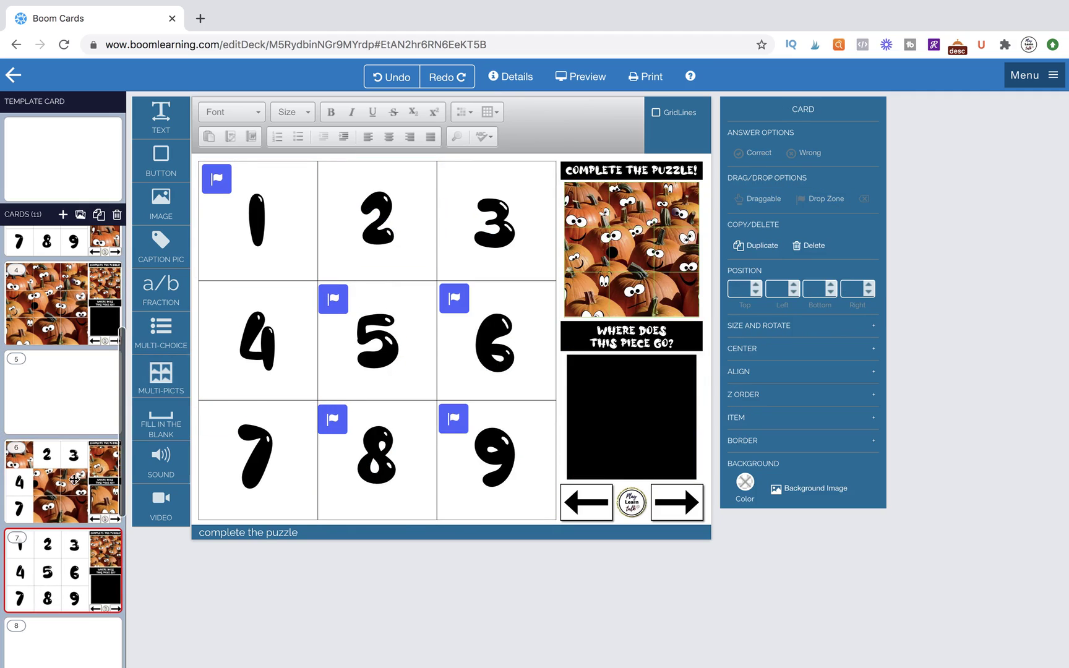
click(69, 452)
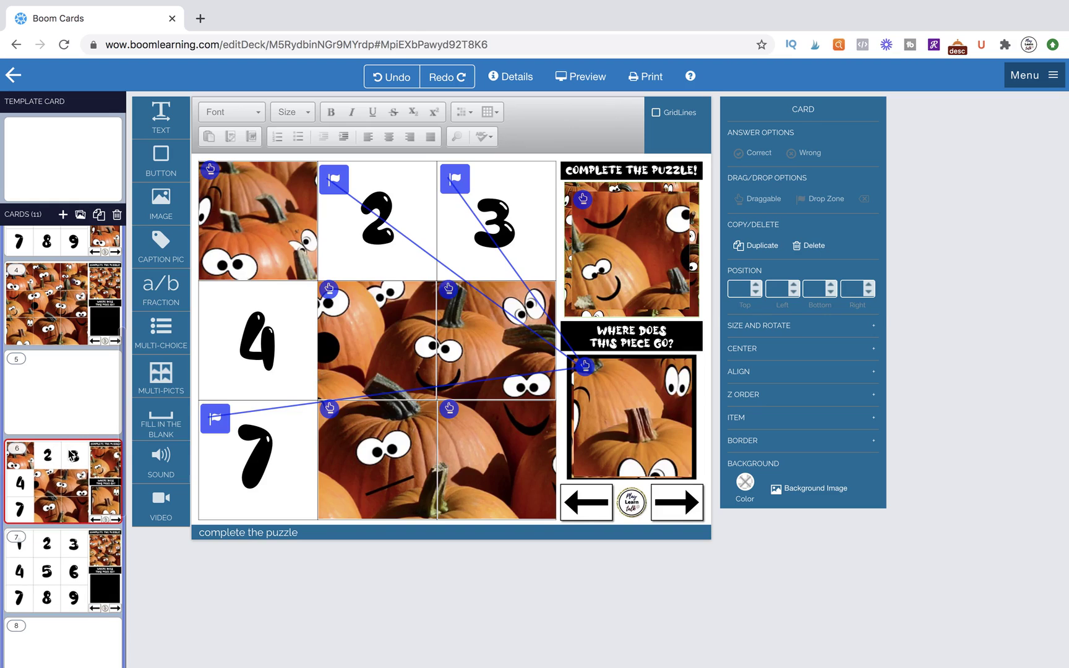
key(ctrl+z)
- Link the square 4 piece to its drop zone and stack it on the other pieces under "Where does this piece go?"
drag(405, 263, 228, 304)
click(634, 256)
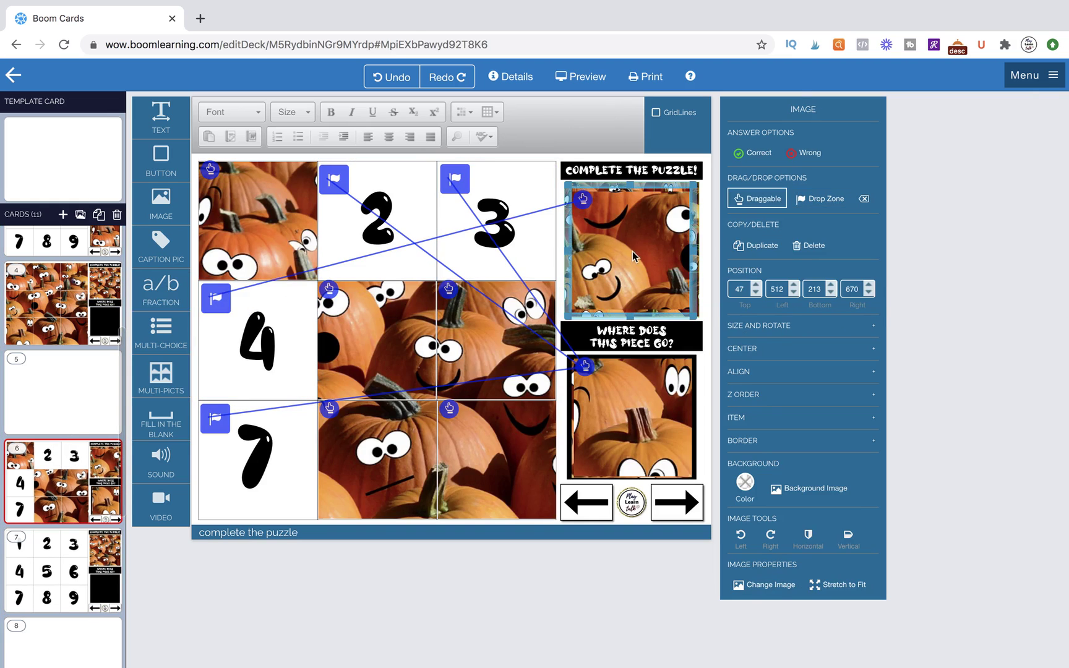
drag(633, 254, 633, 423)
- Link the square 9 piece on card 6 to its drop zone cut from card 7, stacking the piece at about top 273, left 514
drag(491, 453, 633, 248)
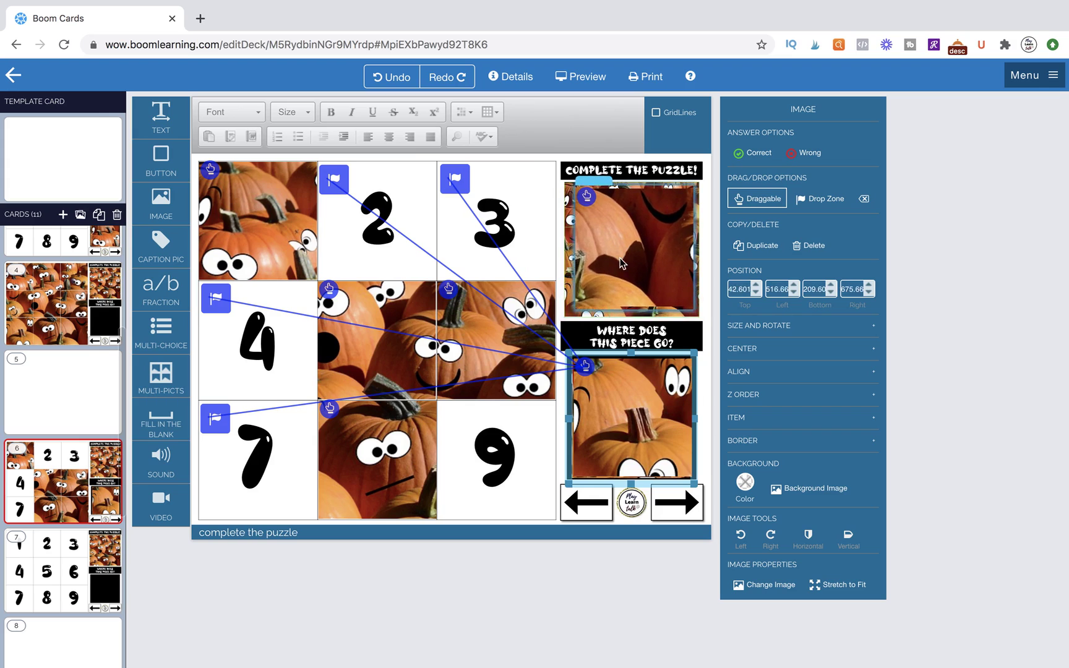
click(63, 583)
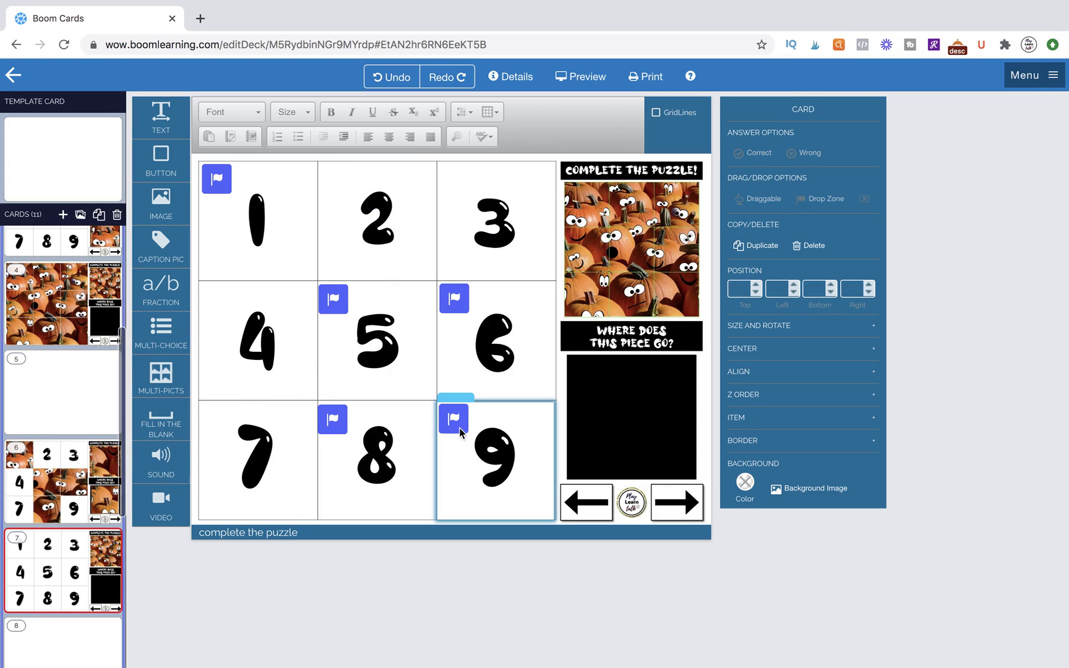
click(466, 402)
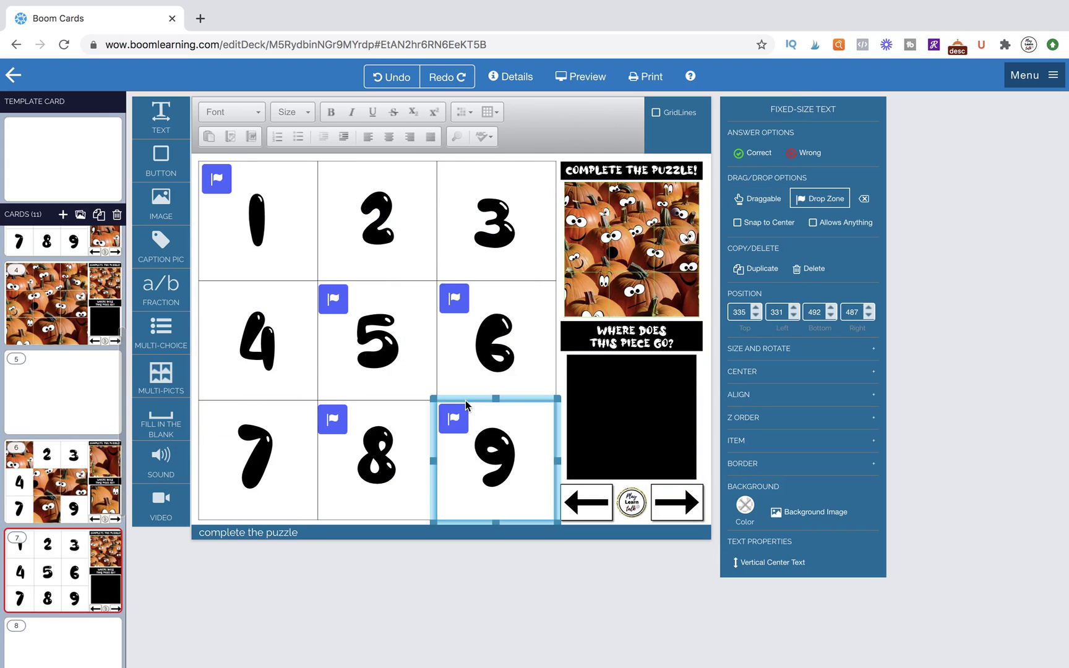
click(33, 491)
key(ctrl+v)
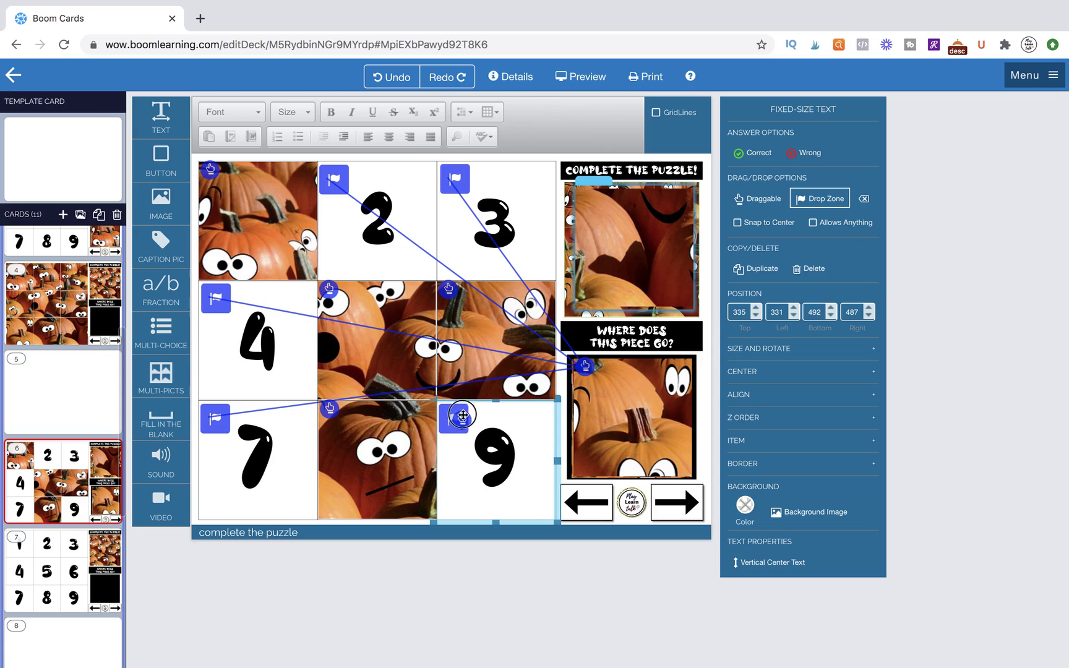
click(616, 290)
drag(635, 249, 633, 424)
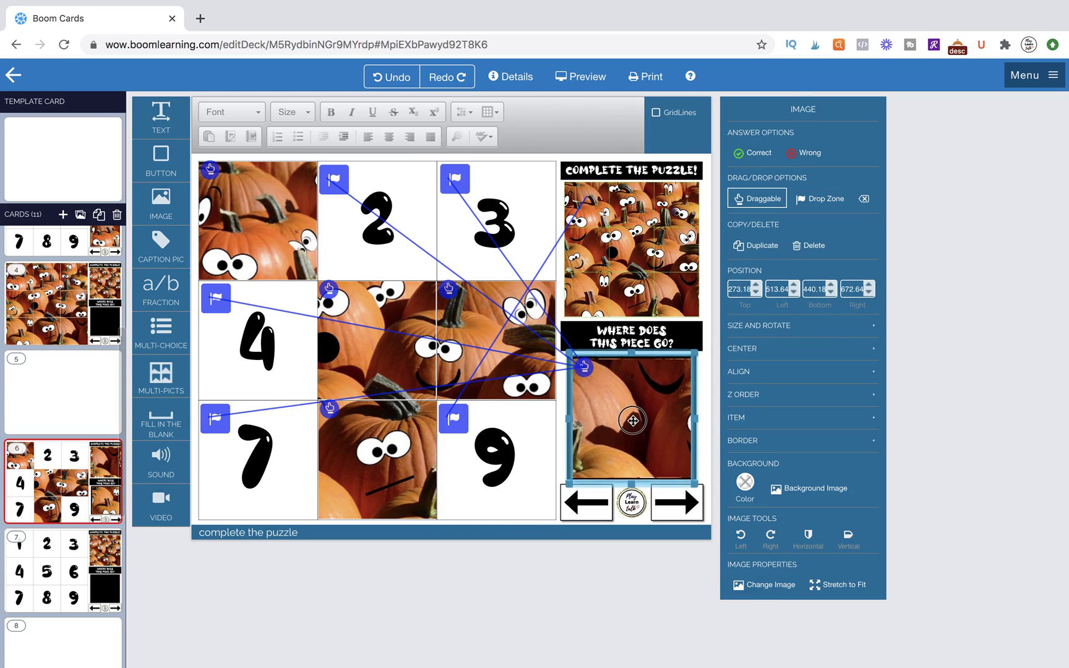
- Move the square 5 piece on card 6 over the completed-puzzle picture and bring the square 5 drop zone over from card 7
click(67, 561)
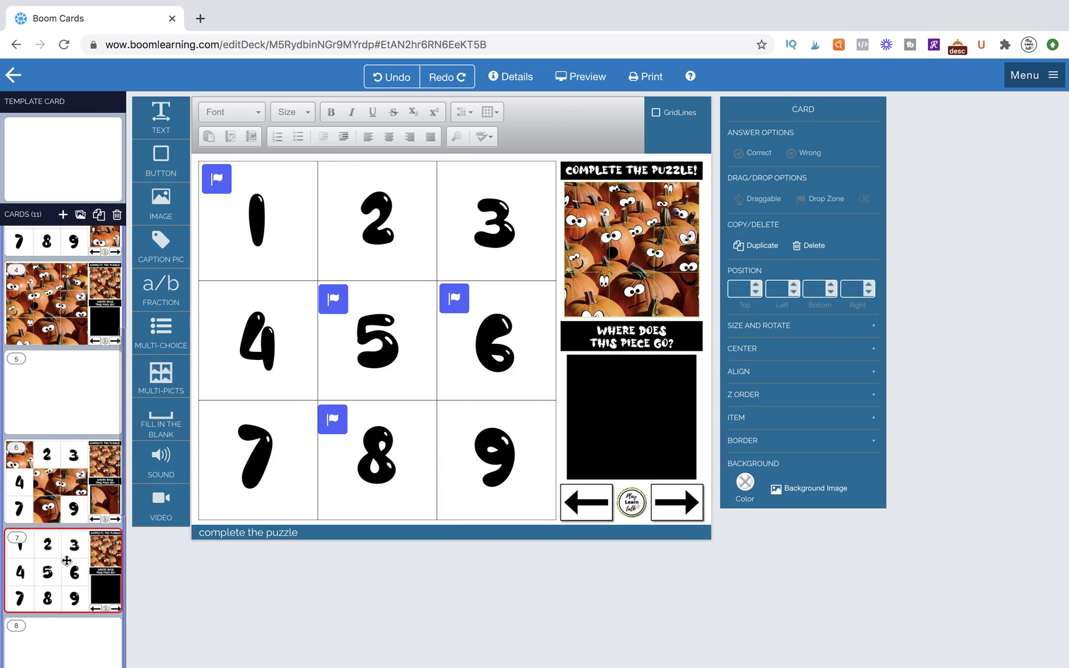
click(77, 500)
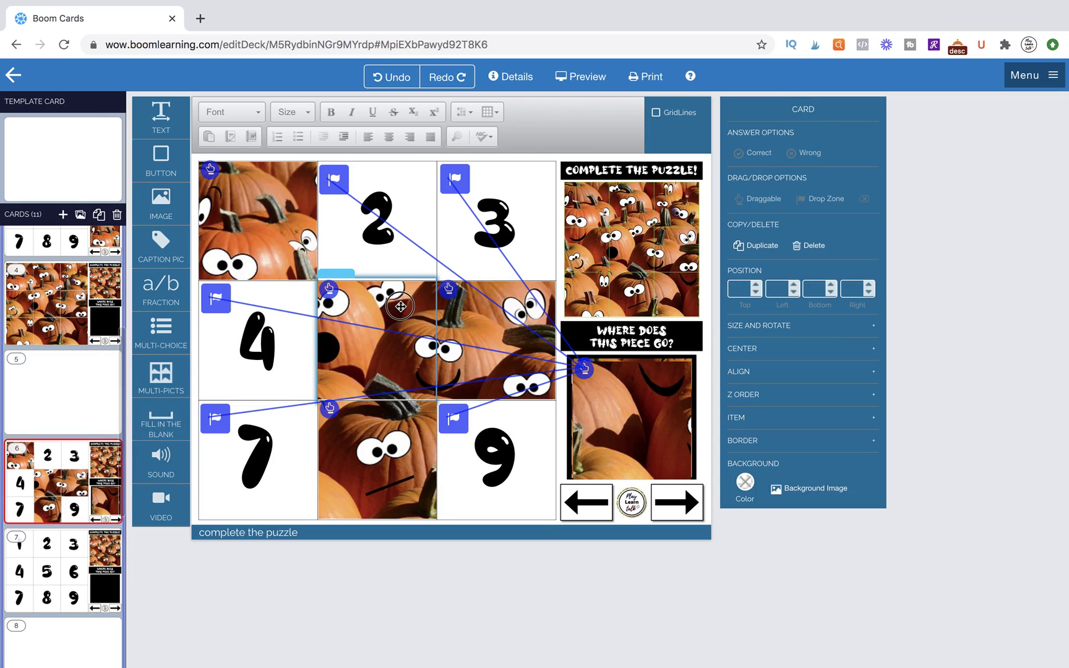
drag(401, 305, 656, 210)
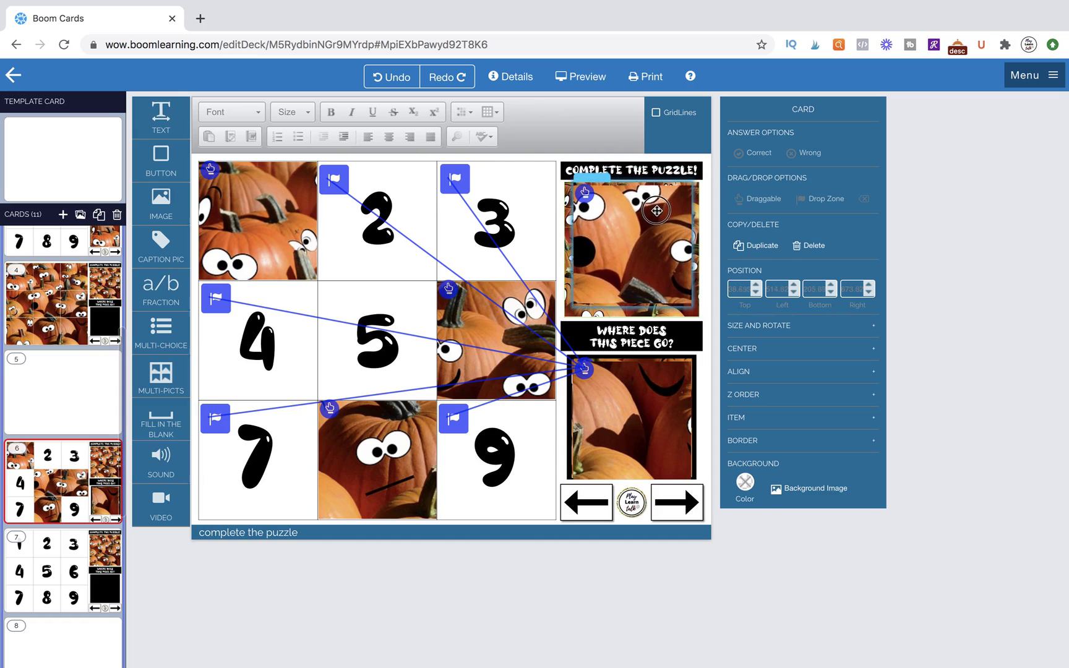
click(73, 540)
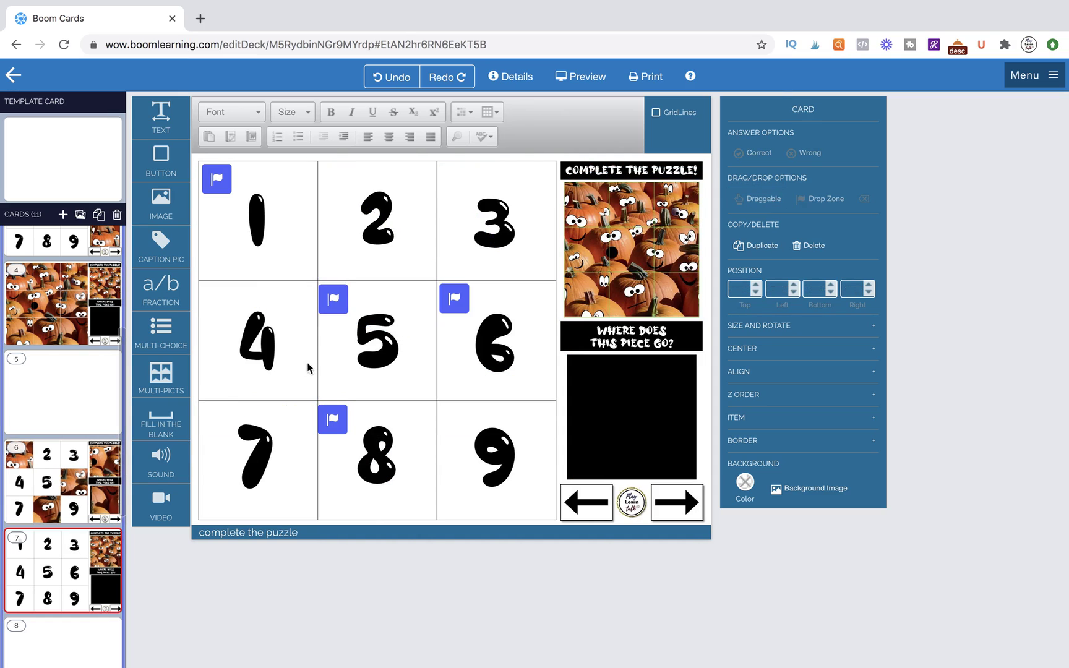
click(338, 282)
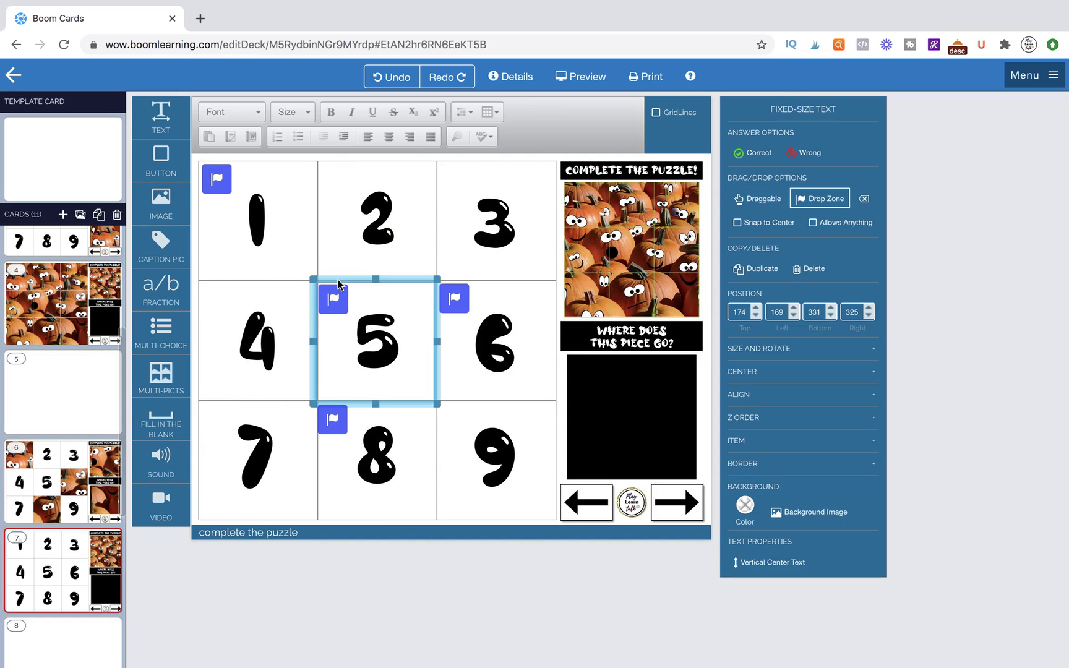
key(Delete)
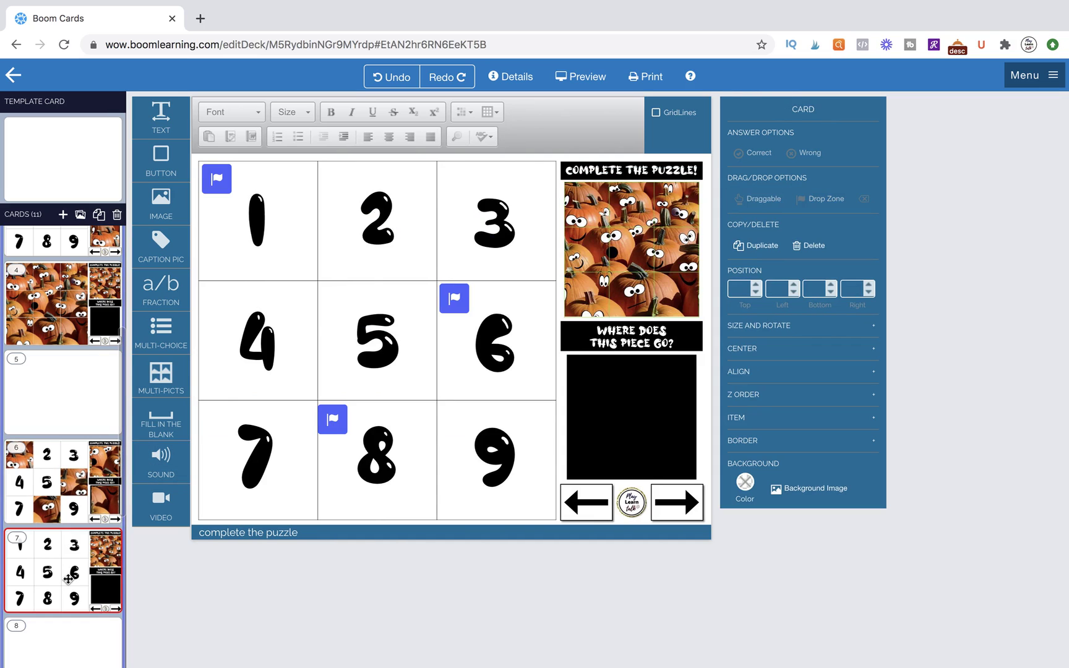
click(73, 483)
- Link the square 5 piece to its drop zone and move it onto the stack under "Where does this piece go?"
click(371, 328)
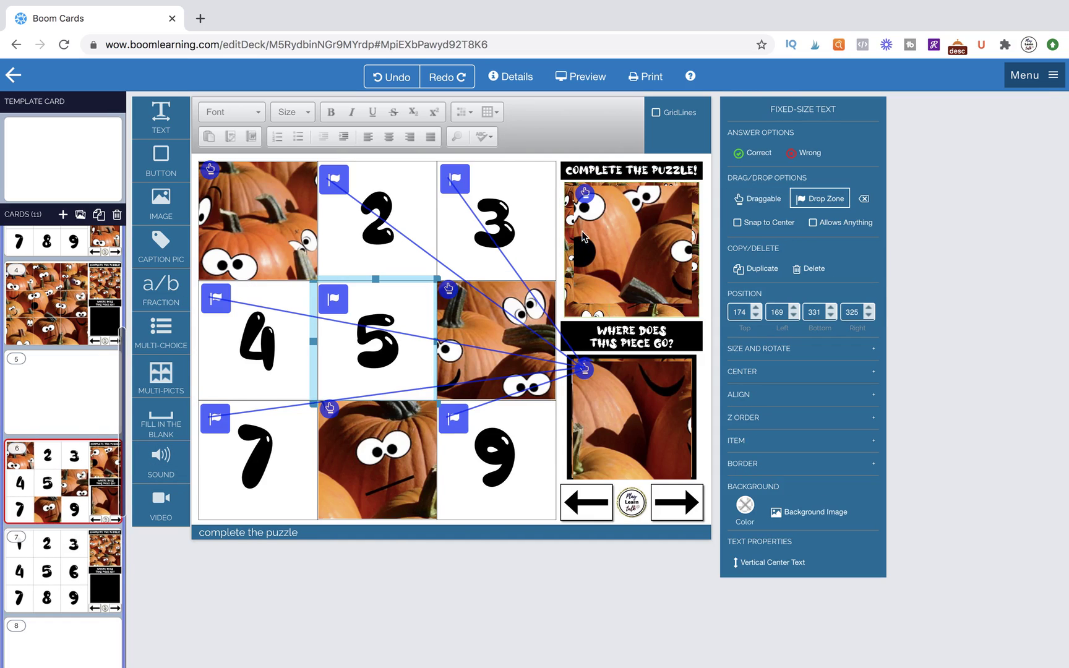
drag(582, 197, 334, 299)
drag(615, 231, 628, 488)
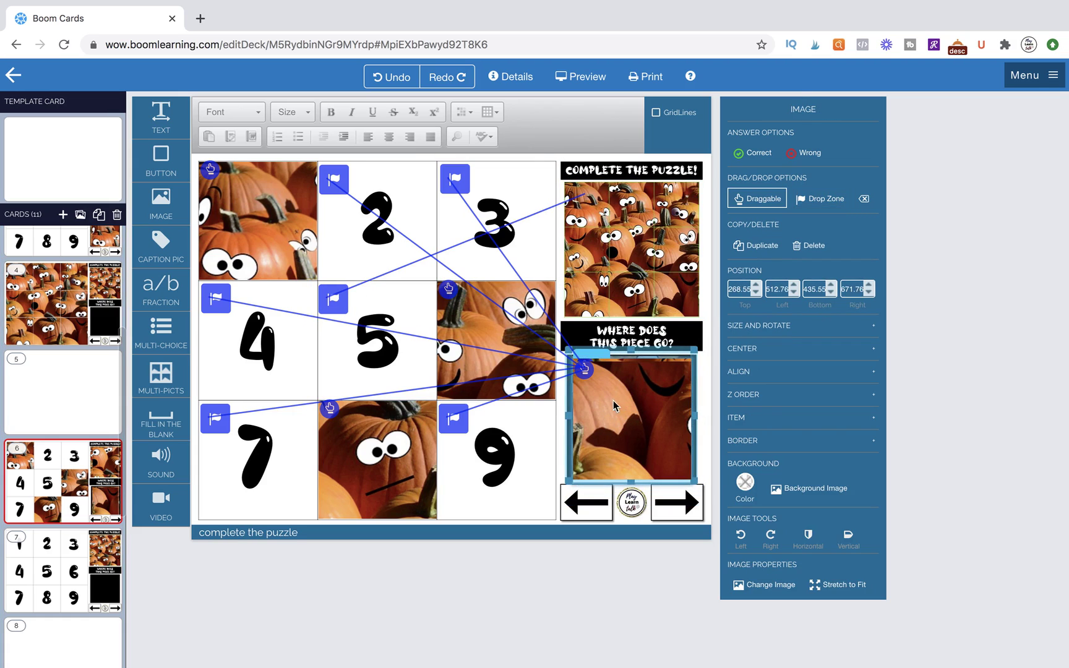
- Link the square 1 piece on card 6 to its drop zone cut from card 7 and stack it under "Where does this piece go?"
click(39, 509)
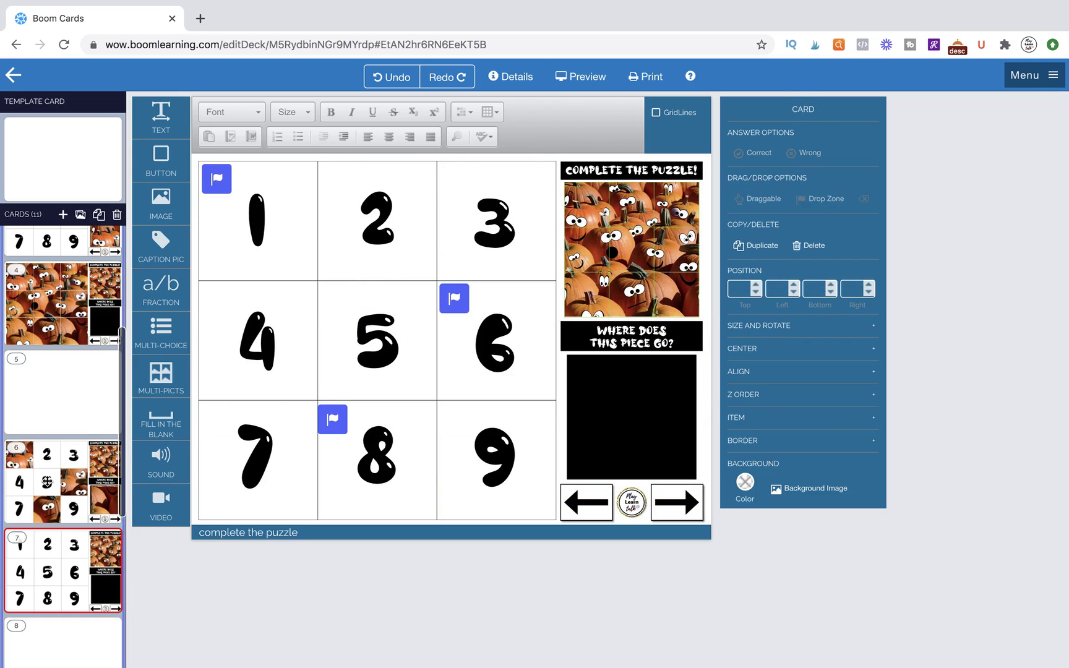
drag(278, 204, 654, 232)
click(62, 569)
click(235, 159)
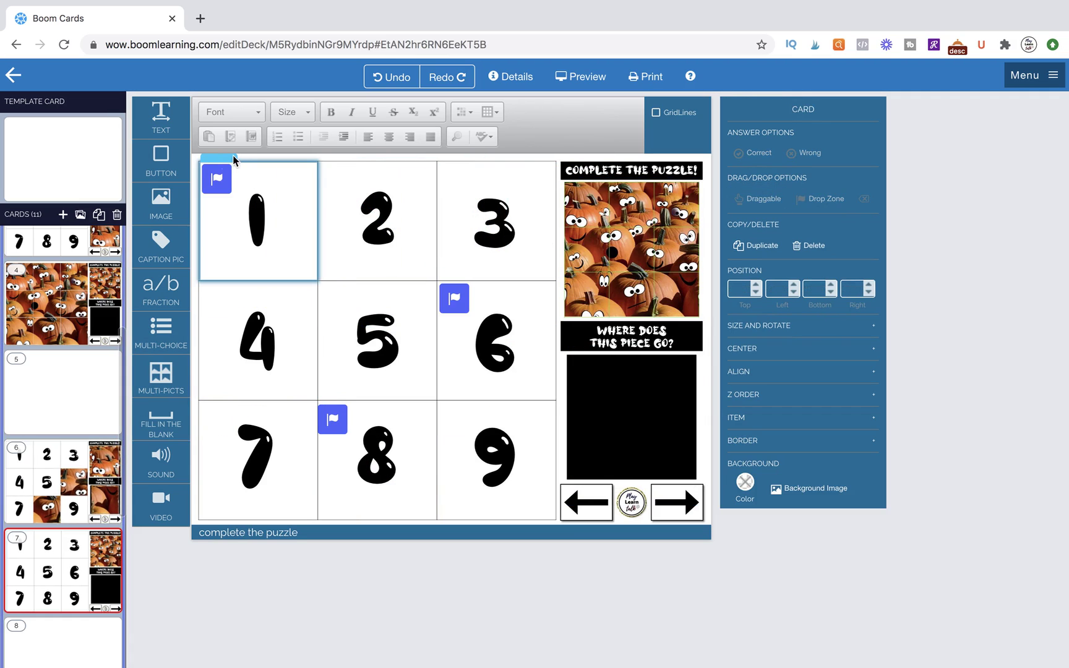
click(234, 155)
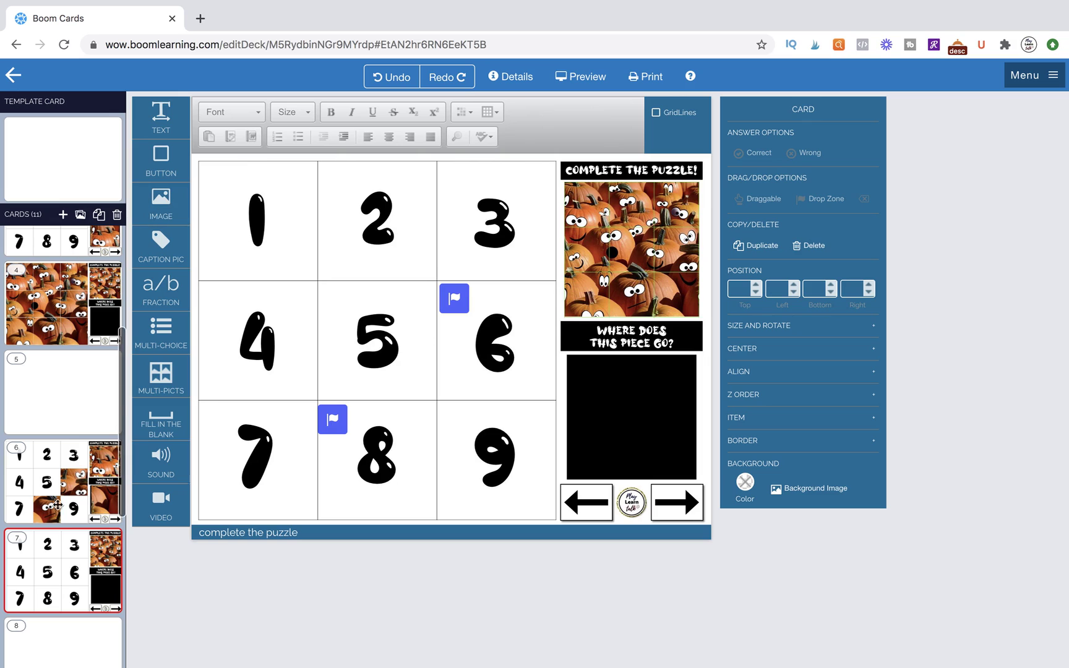
click(73, 484)
click(247, 185)
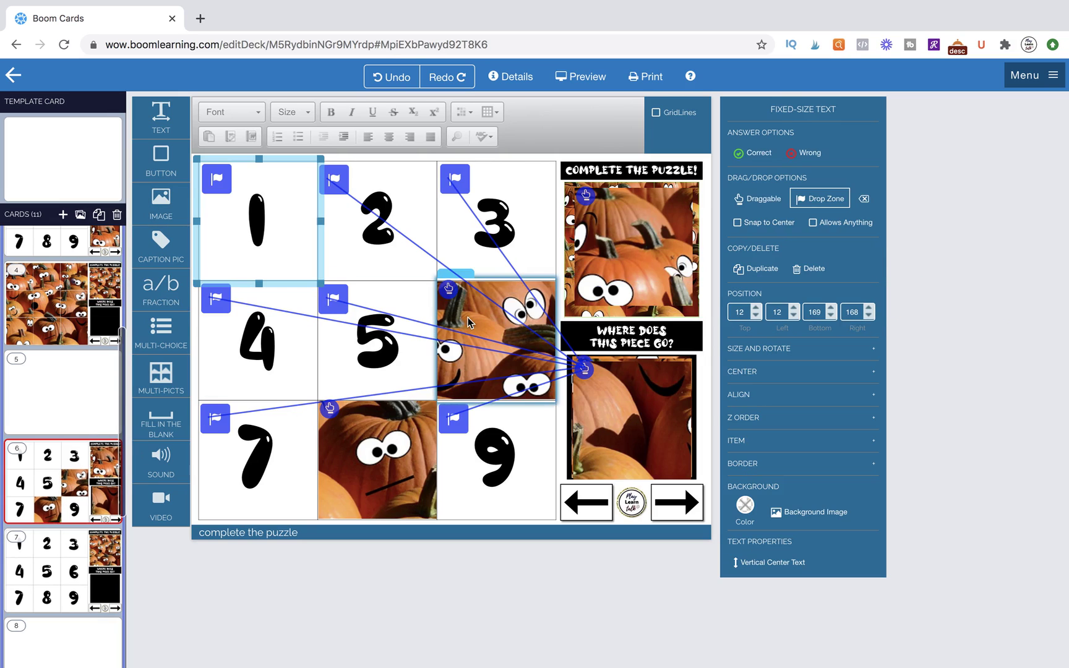
drag(588, 200, 228, 183)
drag(585, 195, 217, 178)
- Link the square 8 piece on card 6 to its drop zone cut from card 7, stacking the piece on the others
drag(625, 247, 382, 461)
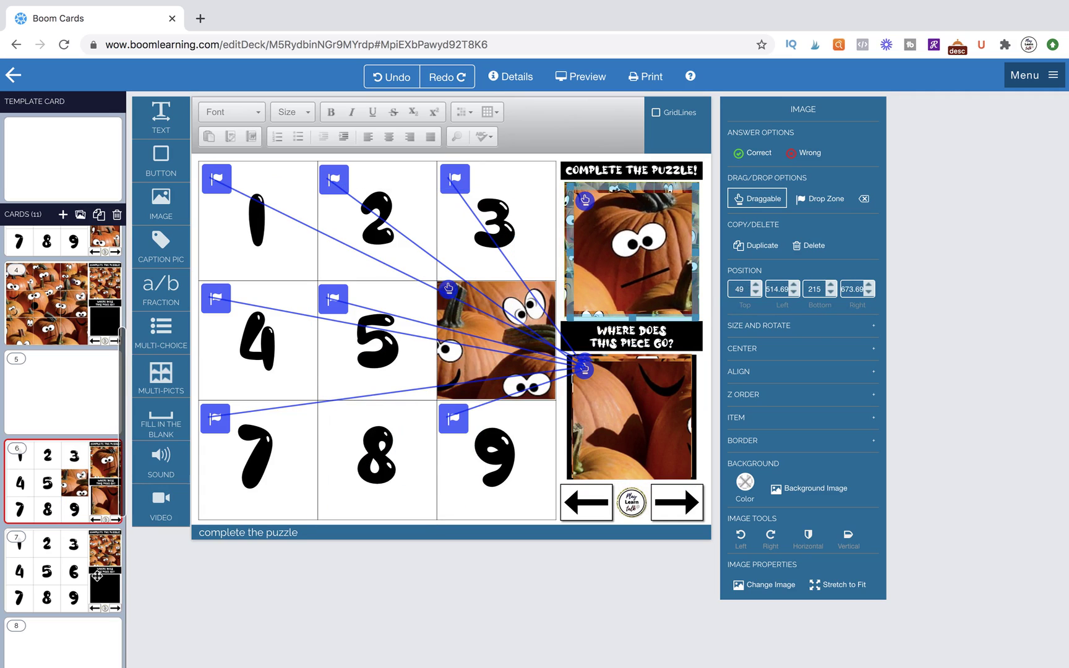
click(82, 483)
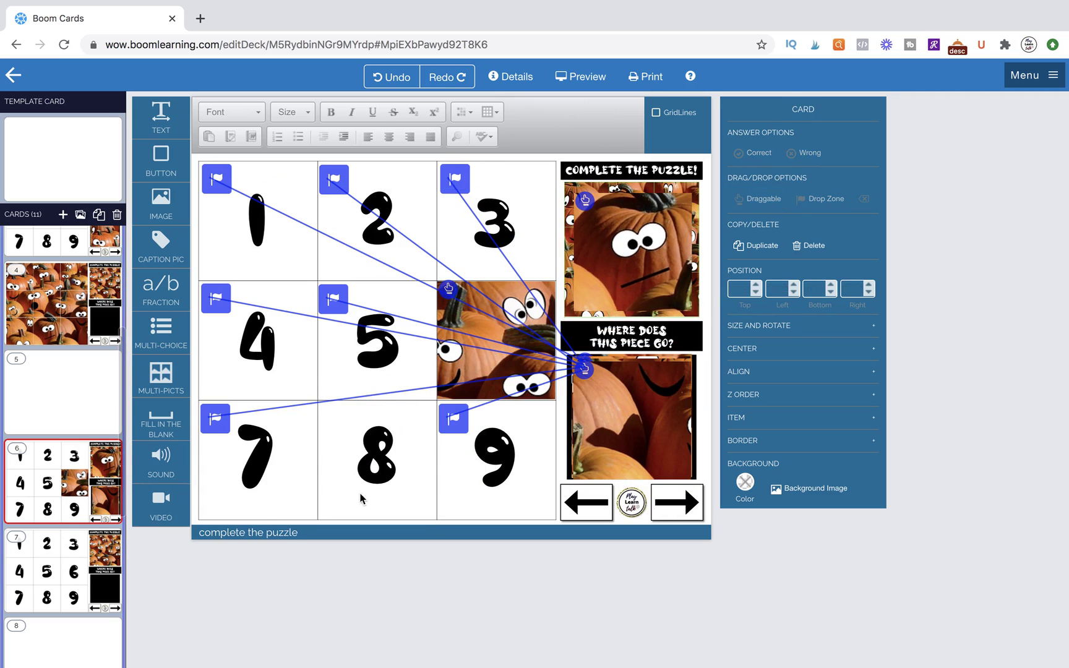
click(108, 563)
click(342, 397)
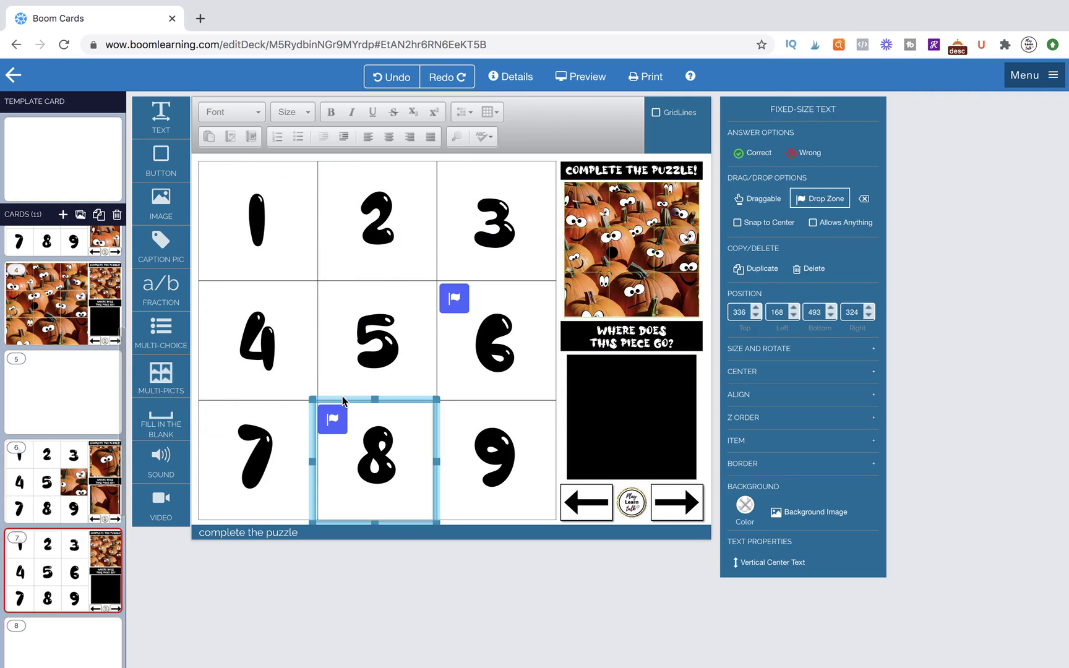
key(ctrl+x)
click(66, 498)
key(ctrl+v)
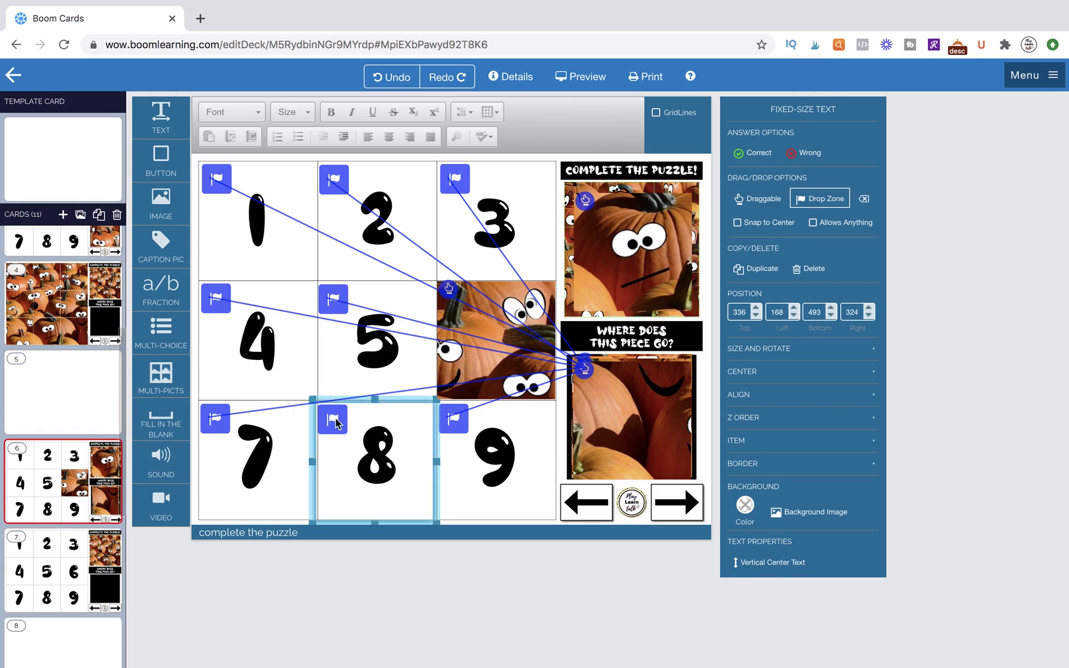
click(647, 260)
drag(647, 260, 645, 427)
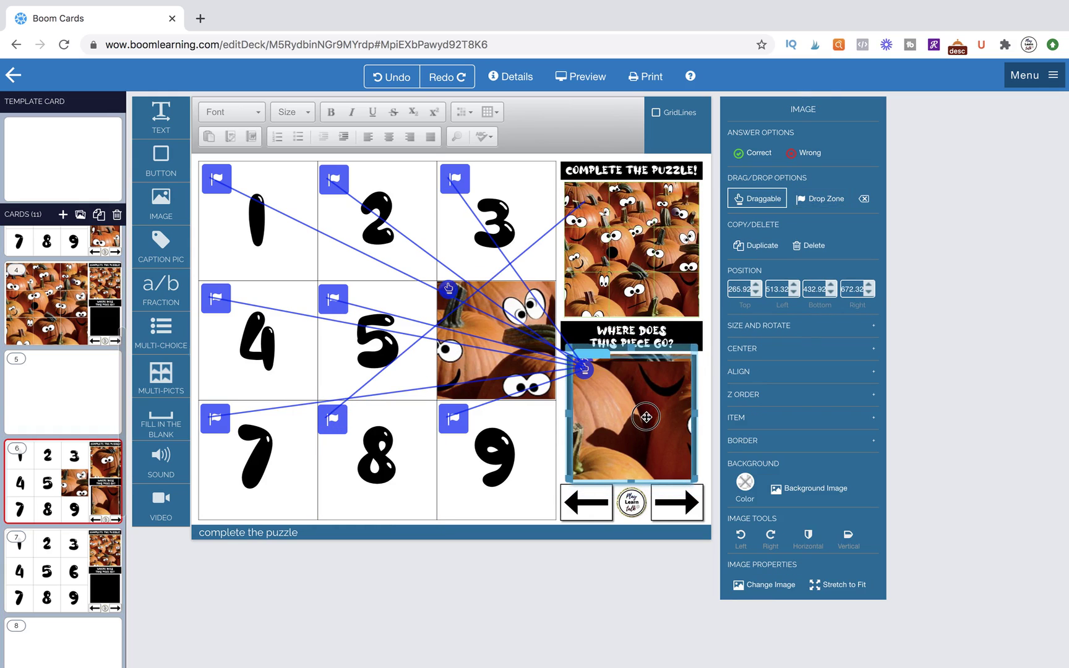
- Link the square 6 piece on card 6 to its drop zone cut from card 7, stacking the piece at about top 271, left 511
drag(504, 340, 632, 249)
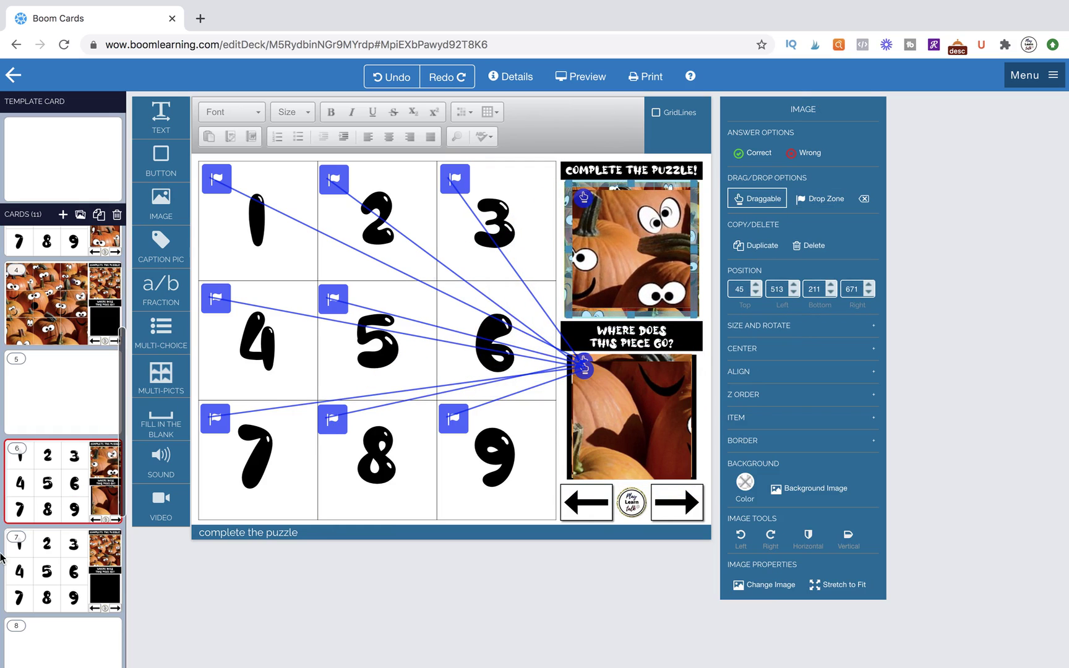
click(55, 584)
click(454, 288)
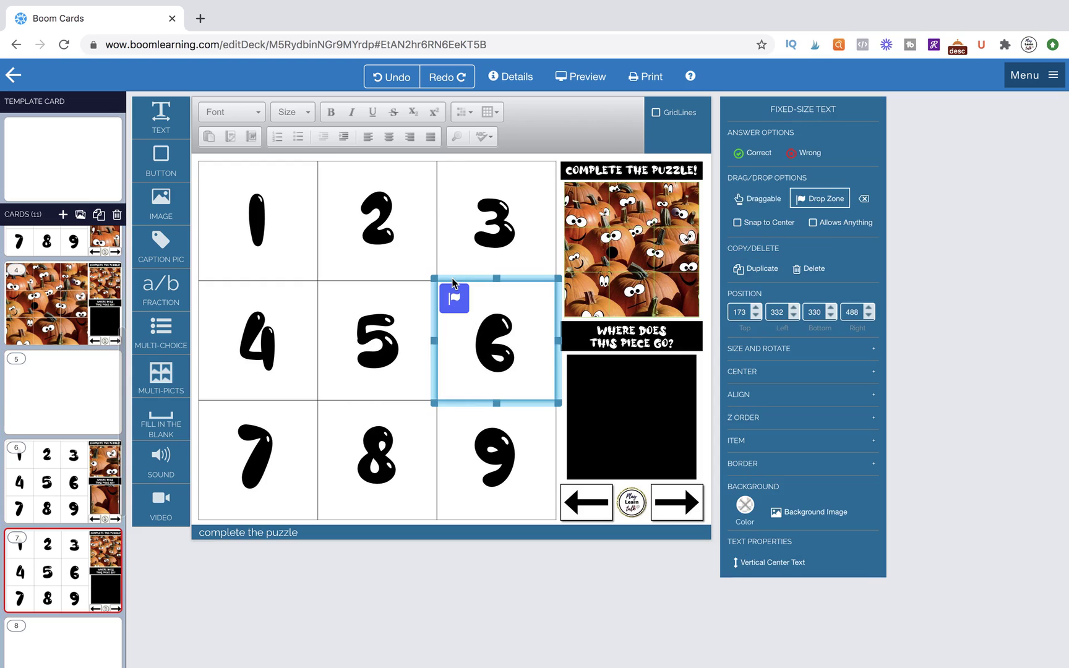
click(96, 475)
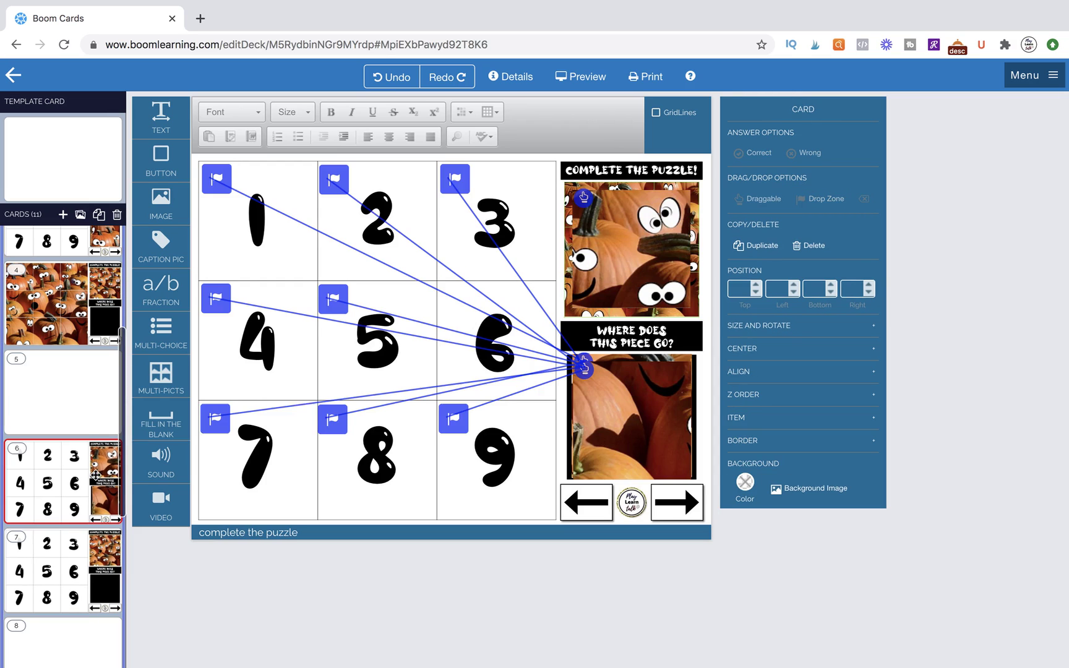
click(559, 337)
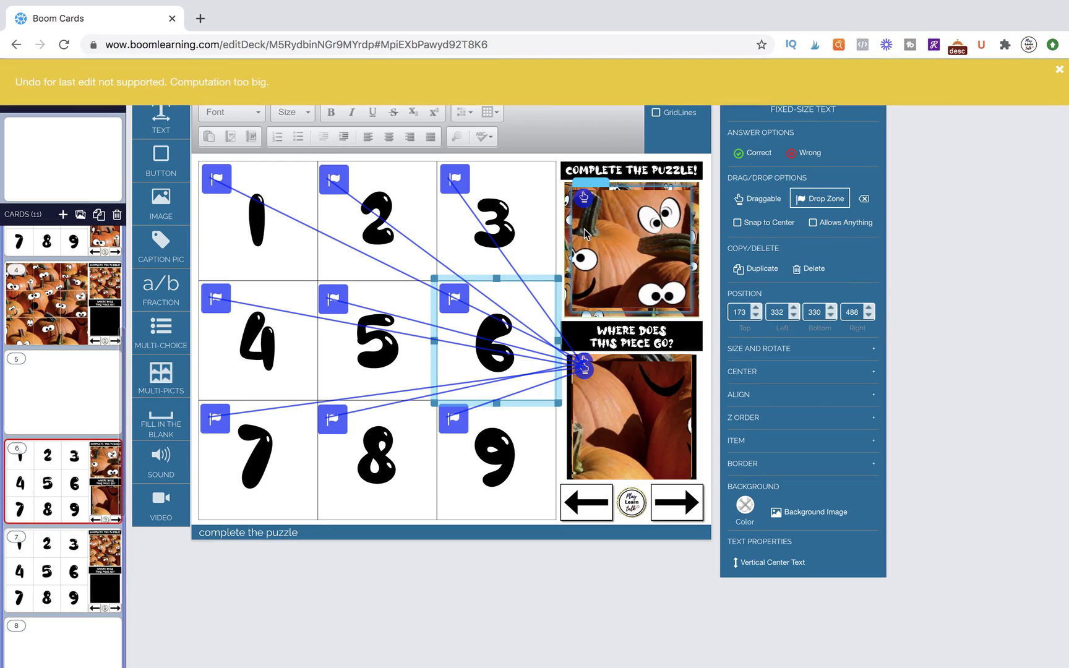
drag(583, 198, 459, 300)
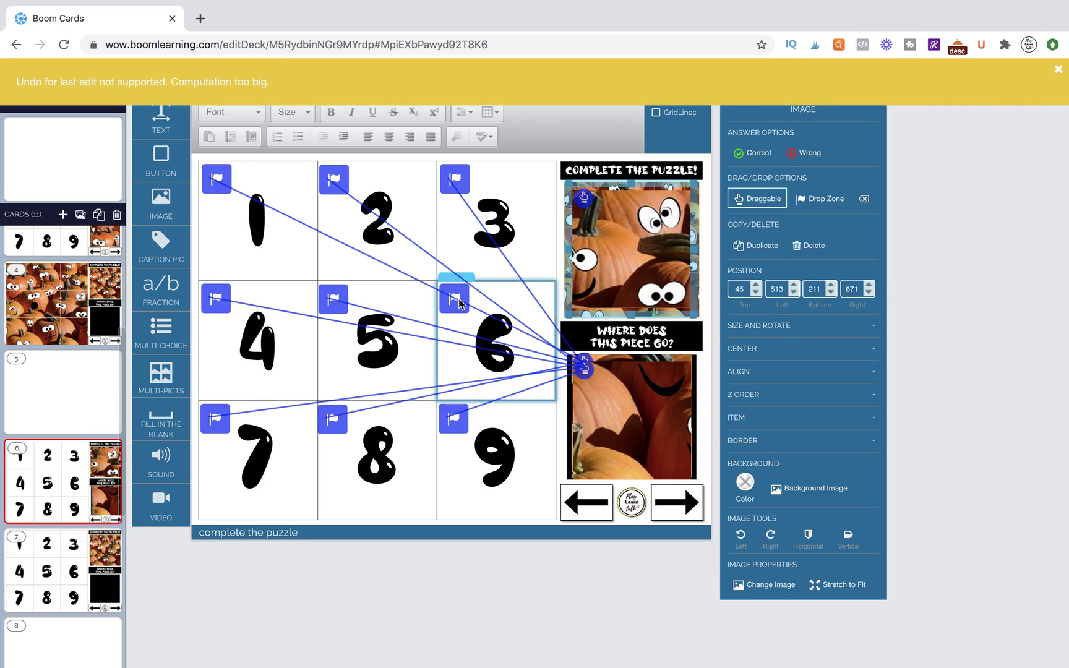
drag(623, 239, 622, 407)
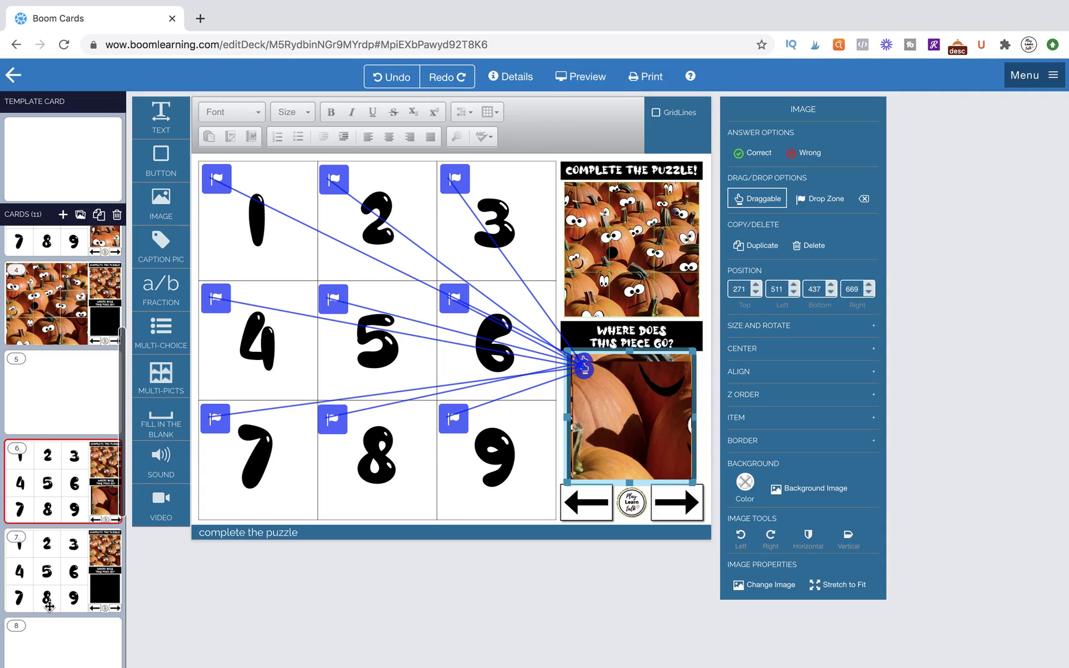
- Delete the leftover numbered-grid card 7 from the deck
click(49, 572)
click(117, 215)
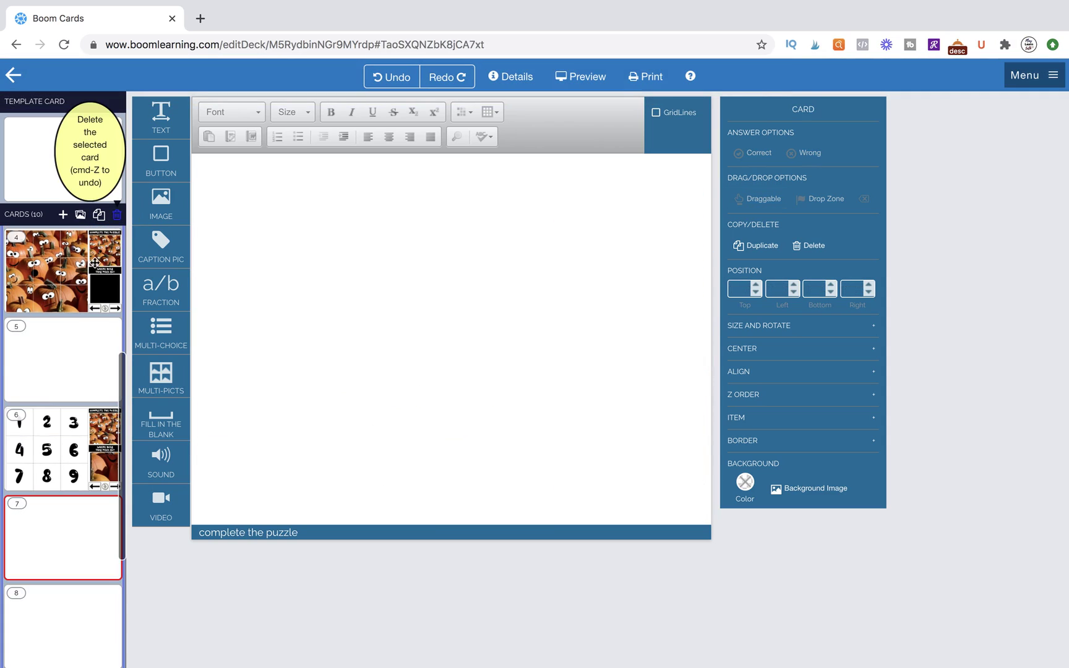
- Preview card 6 and fill all nine squares, placing pieces 1 to 3 correctly and the remaining pieces in wrong squares
click(75, 426)
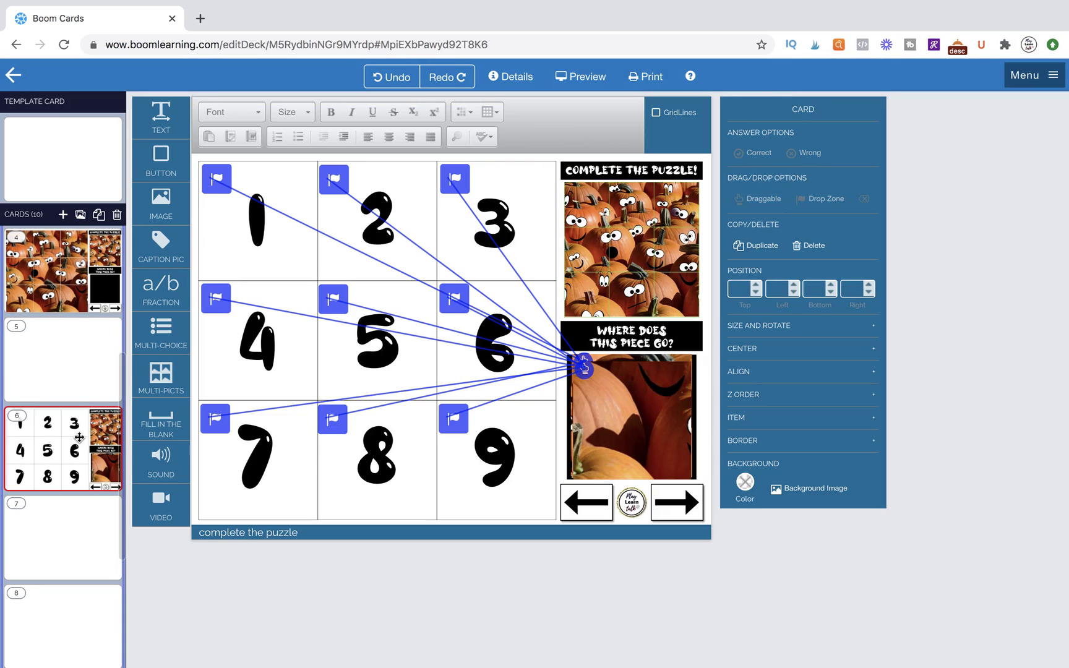
click(587, 78)
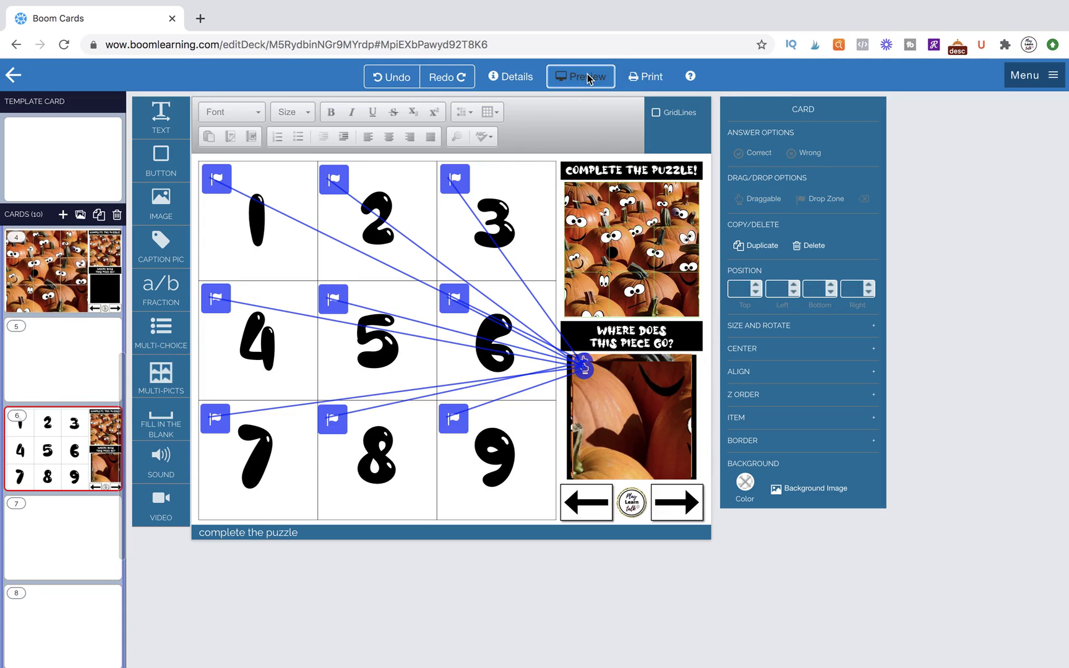
drag(778, 477, 406, 361)
drag(703, 458, 546, 380)
drag(751, 495, 594, 550)
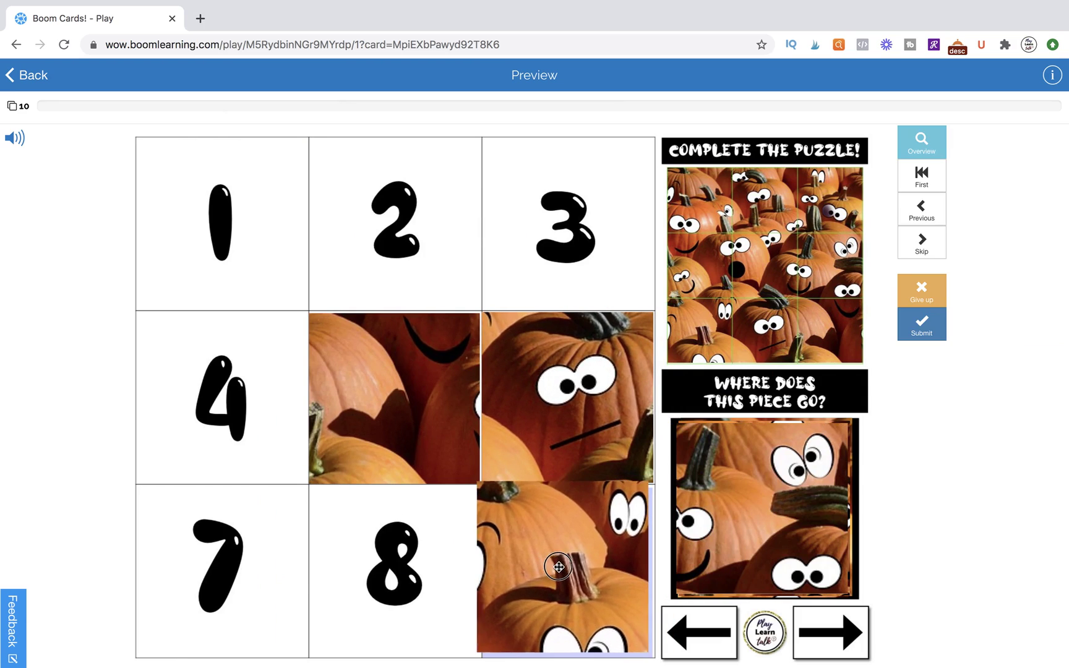
drag(774, 496, 234, 387)
drag(782, 498, 223, 550)
drag(804, 448, 612, 164)
drag(537, 349, 389, 188)
drag(788, 458, 249, 203)
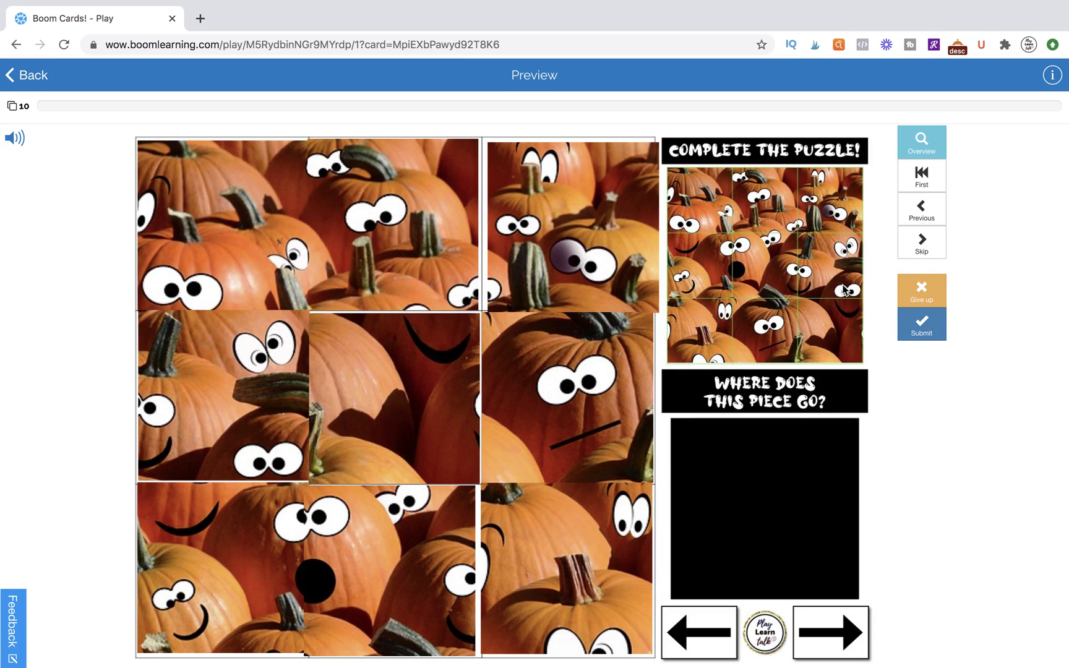
- Submit the filled puzzle in the preview and align the pieces in squares 3 and 2 within the grid
click(922, 331)
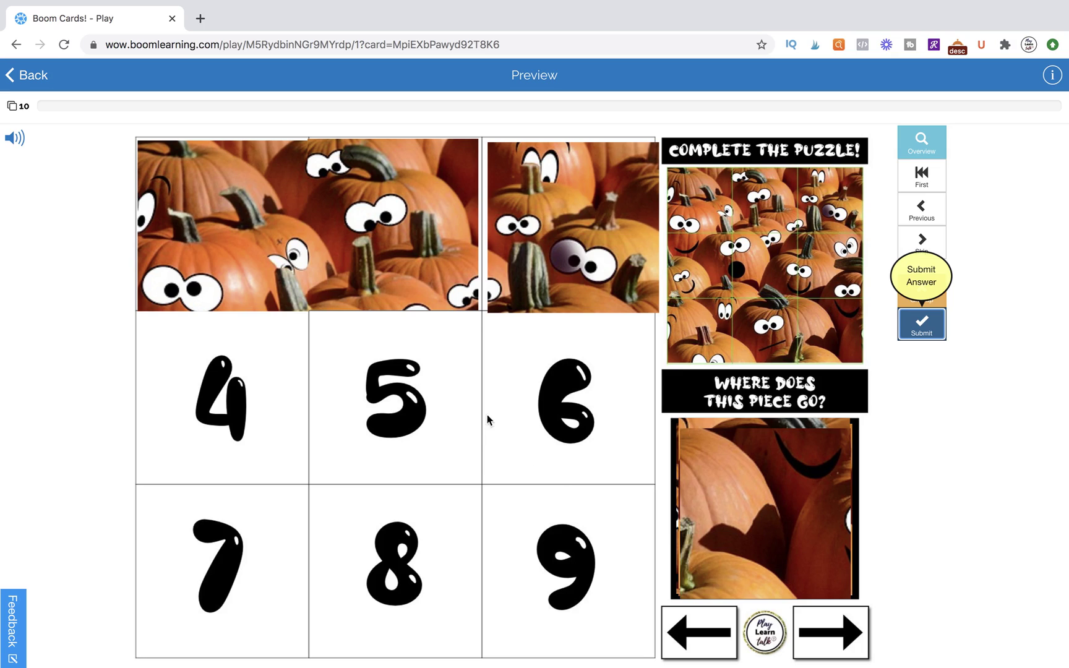
drag(580, 258, 574, 256)
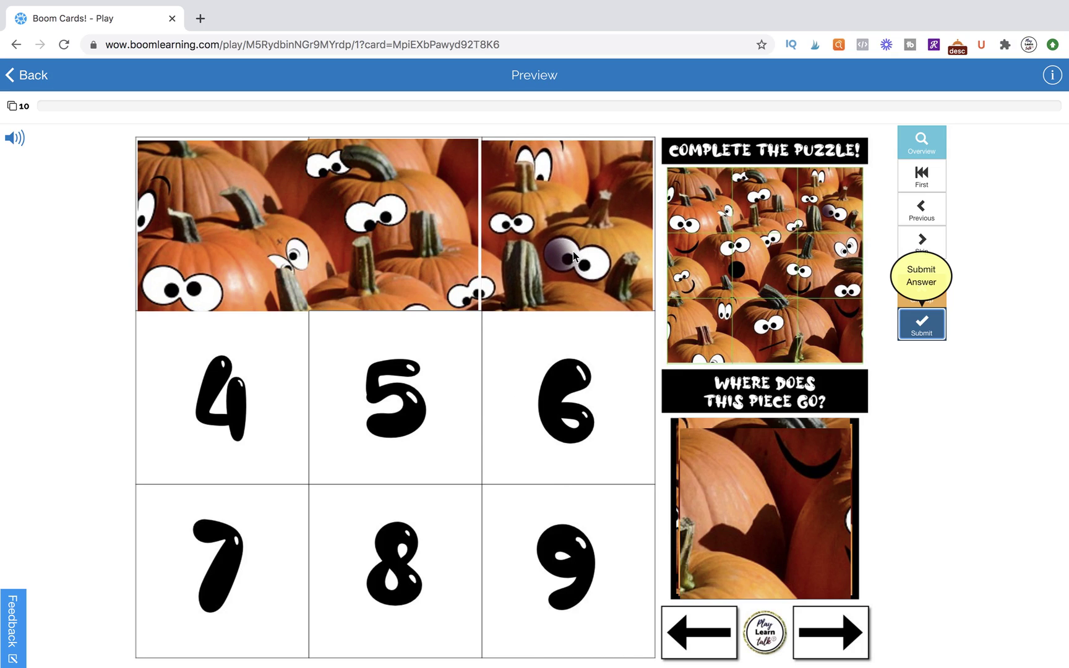
drag(396, 238, 406, 238)
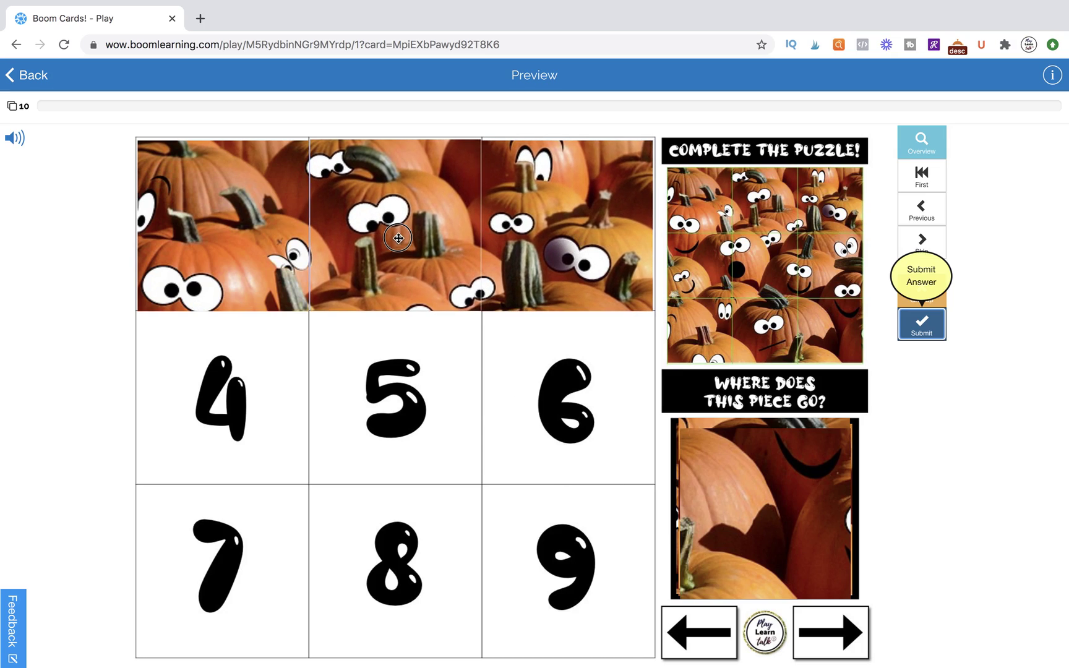